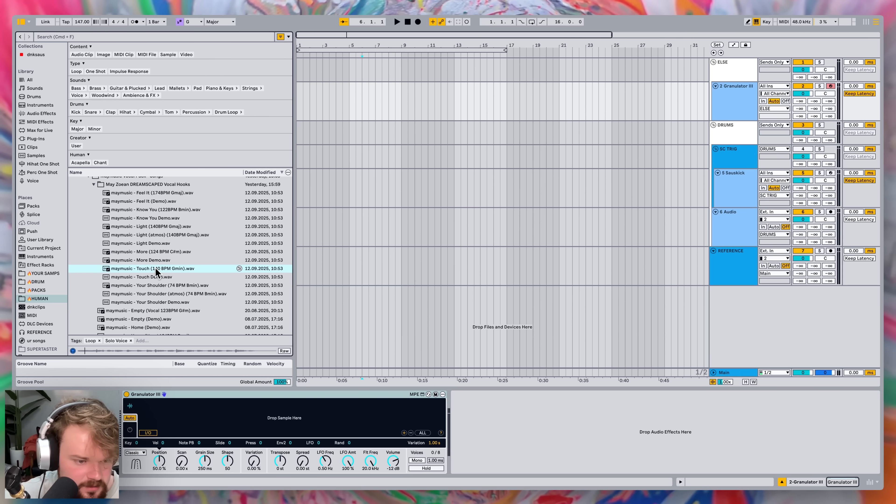
# Load maymusic - Touch (140 BPM Gmin).wav into Granulator III and set Grain Size to 216 ms
pyautogui.moveTo(135, 268); pyautogui.dragTo(278, 420)
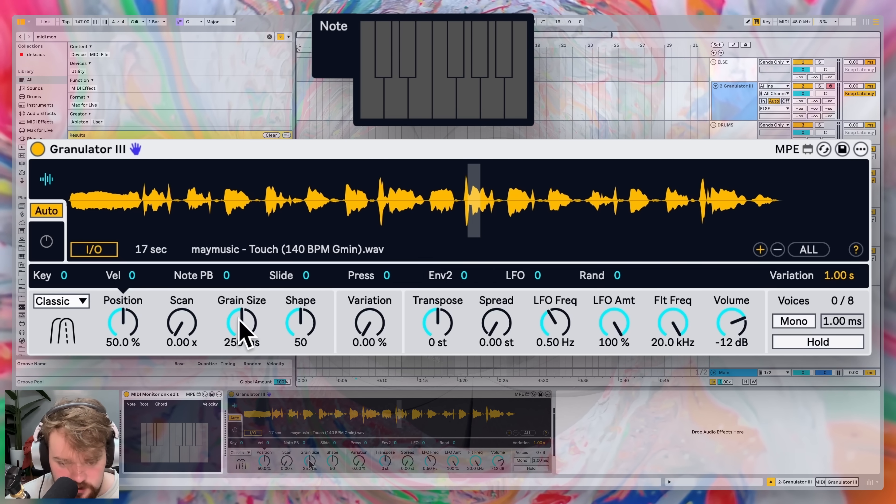
pyautogui.click(243, 328)
pyautogui.moveTo(242, 328)
pyautogui.mouseDown()
pyautogui.moveTo(243, 314)
pyautogui.moveTo(243, 323)
pyautogui.mouseUp()
# Move the grain position to about 5.12% in the sustained opening of the vocal and audition a note
pyautogui.click(480, 192)
pyautogui.moveTo(480, 200); pyautogui.dragTo(91, 200)
pyautogui.press('a')
pyautogui.moveTo(123, 323); pyautogui.dragTo(123, 341)
pyautogui.click(82, 302)
pyautogui.click(80, 300)
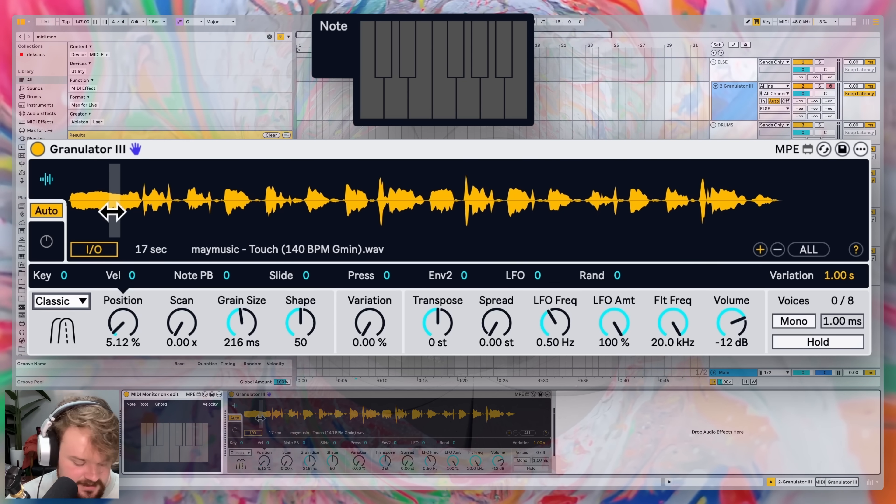
# Adjust Position to about 4.63% and switch the grain mode to Loop, auditioning a note with it
pyautogui.press('a')
pyautogui.moveTo(112, 210)
pyautogui.mouseDown()
pyautogui.moveTo(155, 220)
pyautogui.moveTo(88, 207)
pyautogui.moveTo(108, 206)
pyautogui.mouseUp()
pyautogui.click(84, 299)
pyautogui.click(67, 344)
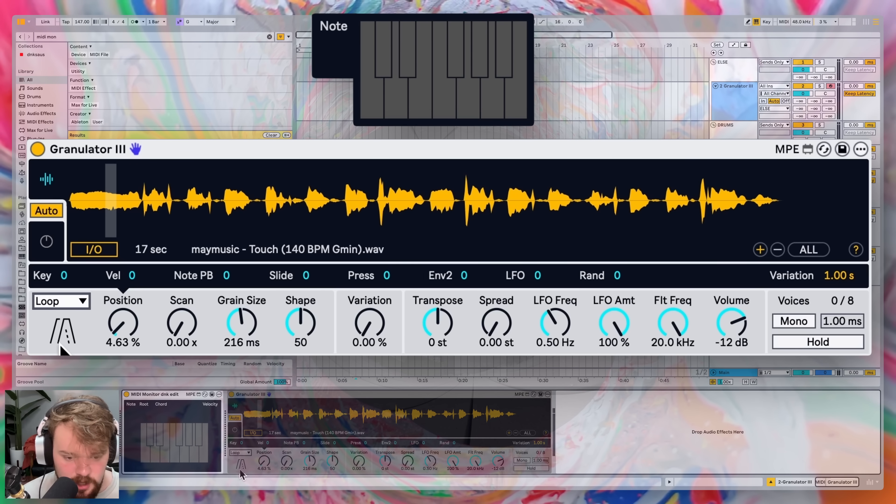
pyautogui.press('a')
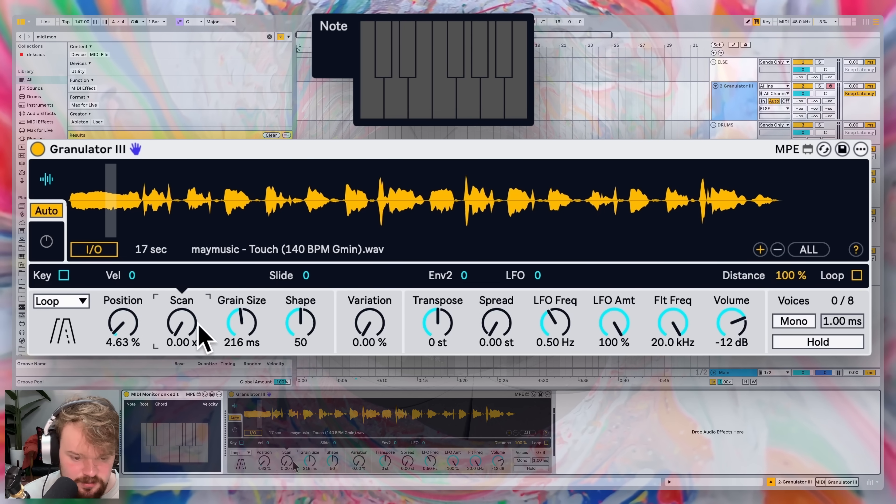
# Set the grain Reverse amount to 100%, and refine Position to about 4.88% and Grain Size to 127 ms
pyautogui.click(249, 321)
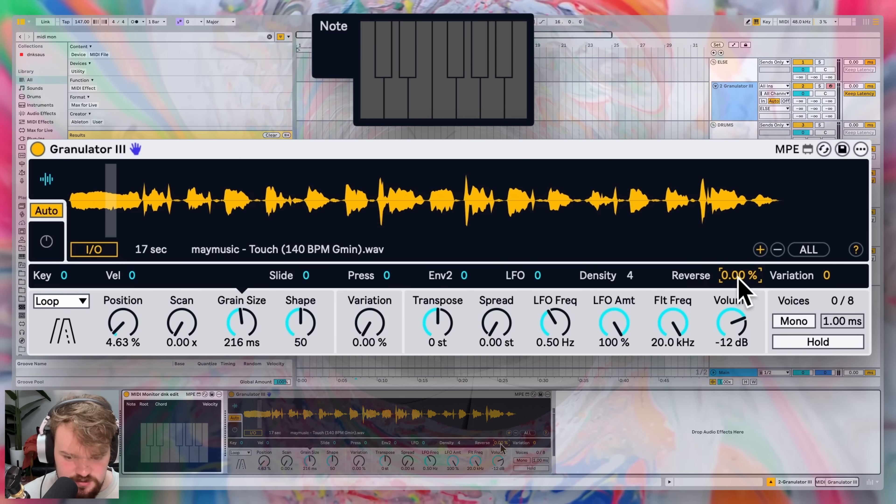
pyautogui.press('a')
pyautogui.moveTo(738, 276); pyautogui.dragTo(737, 205)
pyautogui.moveTo(83, 178)
pyautogui.mouseDown()
pyautogui.moveTo(156, 200)
pyautogui.moveTo(236, 200)
pyautogui.moveTo(111, 202)
pyautogui.mouseUp()
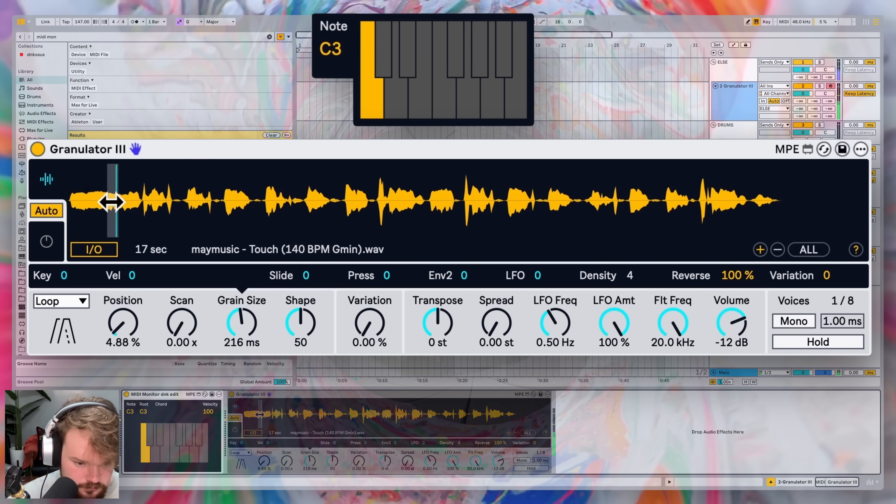
pyautogui.moveTo(239, 306); pyautogui.dragTo(239, 335)
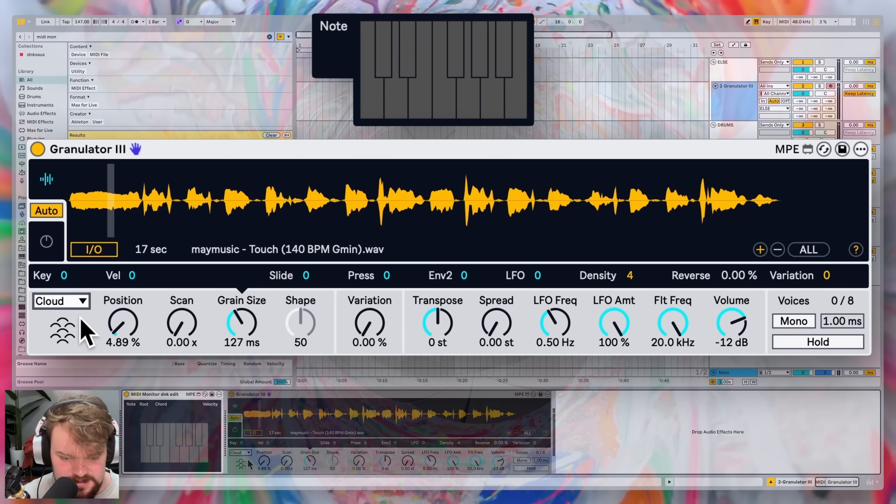
# In Cloud mode, try different Density values on a repeated note, settle on 10, and move Position to 3.60%
pyautogui.moveTo(632, 277); pyautogui.dragTo(631, 261)
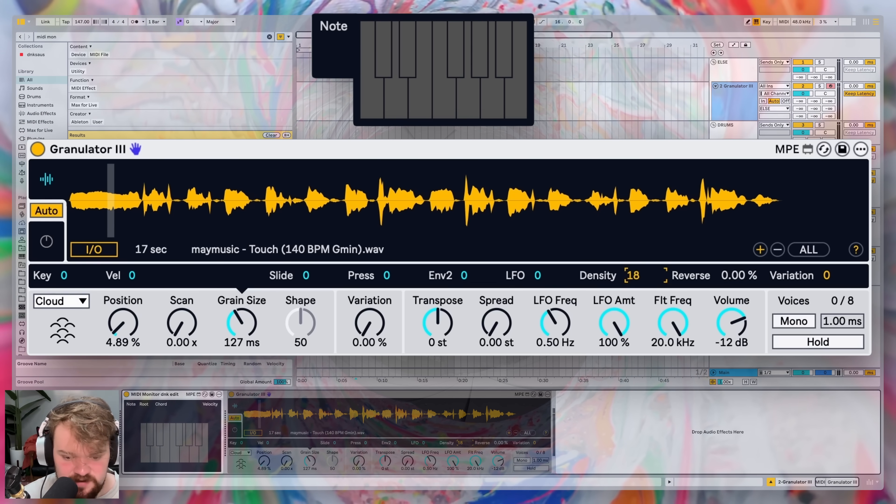
pyautogui.press('a')
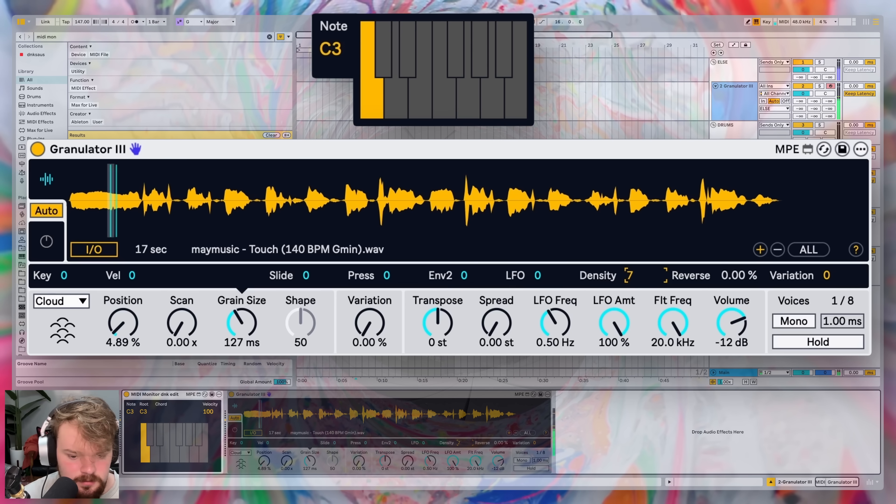
pyautogui.press('a')
pyautogui.press('a')
pyautogui.moveTo(632, 276)
pyautogui.mouseDown()
pyautogui.moveTo(631, 298)
pyautogui.moveTo(631, 279)
pyautogui.mouseUp()
pyautogui.press('a')
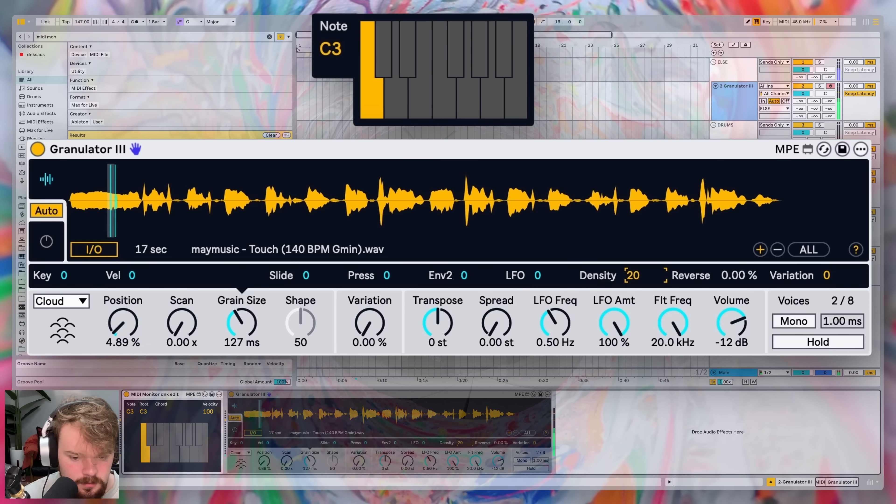
pyautogui.press('a')
pyautogui.moveTo(110, 198)
pyautogui.mouseDown()
pyautogui.moveTo(176, 186)
pyautogui.moveTo(492, 192)
pyautogui.moveTo(110, 196)
pyautogui.moveTo(160, 196)
pyautogui.moveTo(98, 204)
pyautogui.mouseUp()
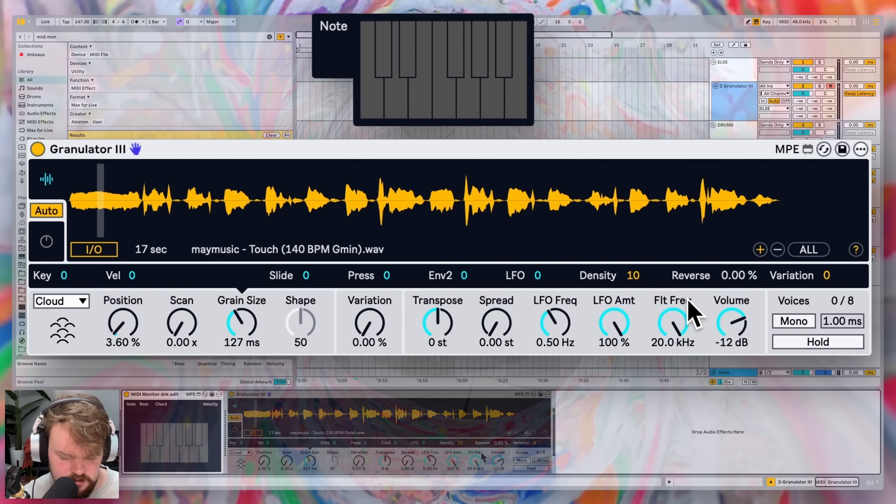
pyautogui.click(84, 303)
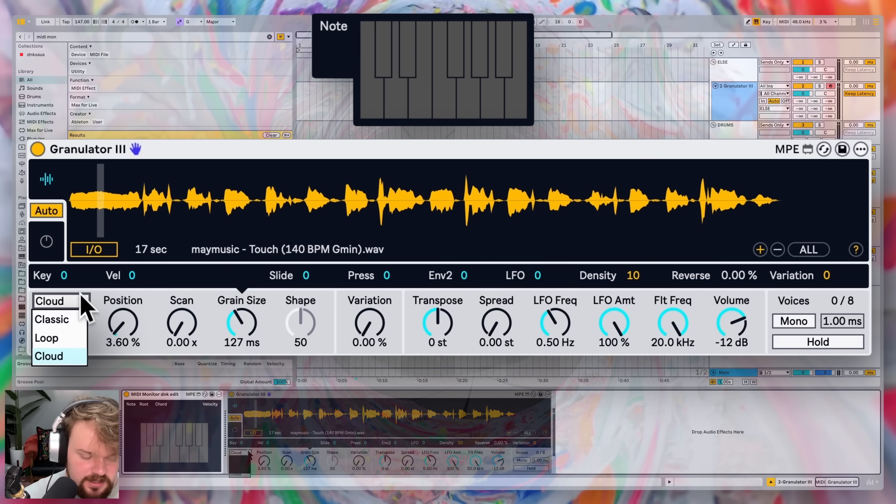
pyautogui.click(68, 300)
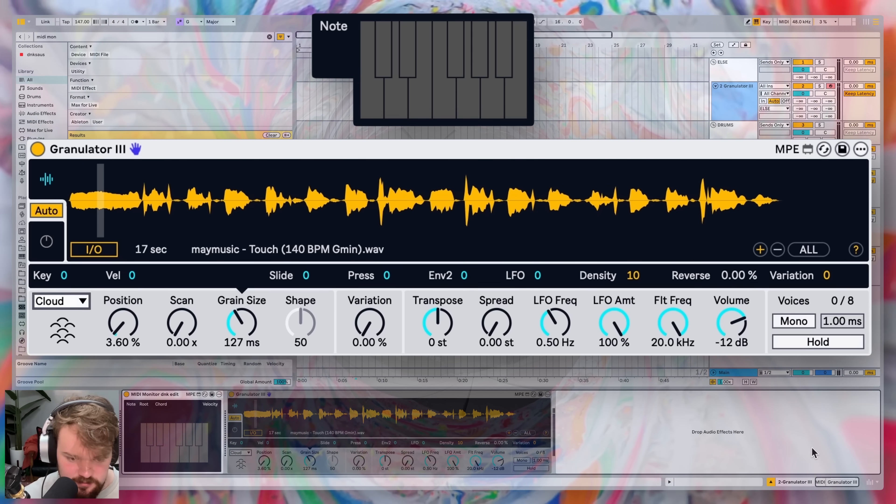
# Play a run of notes and chords to audition the Cloud mode sound
pyautogui.press('a')
pyautogui.press('s')
pyautogui.press('d')
pyautogui.press('f')
pyautogui.press('g')
pyautogui.press('h')
pyautogui.press('j')
pyautogui.press('k')
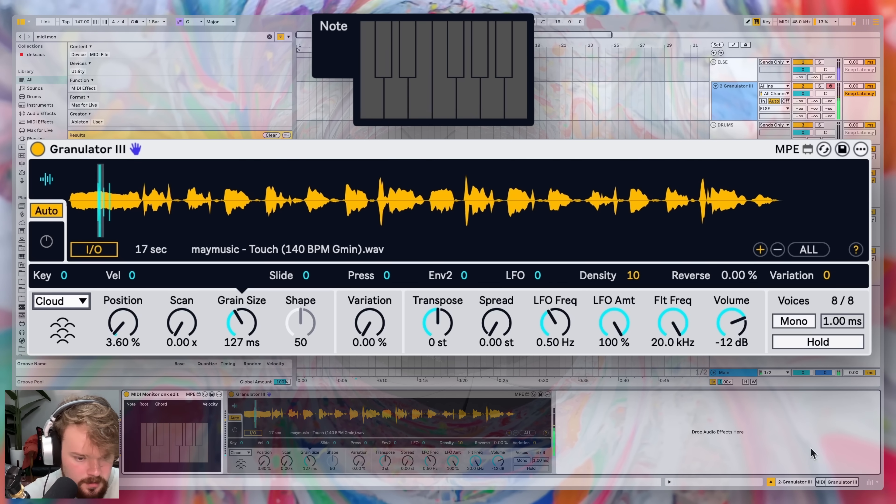
pyautogui.press('a')
pyautogui.press('f')
pyautogui.press('h')
pyautogui.press('j')
pyautogui.press('d')
pyautogui.press('g')
pyautogui.press('a')
pyautogui.press('f')
pyautogui.press('j')
pyautogui.press('a')
pyautogui.press('d')
pyautogui.press('h')
pyautogui.press('f')
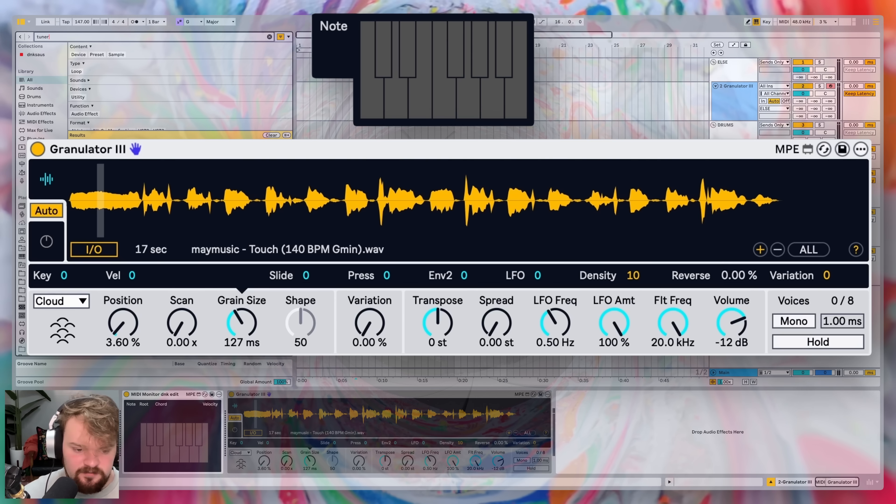
# Add a Tuner after Granulator III and use a repeated C3 note to set Transpose to -2 st
pyautogui.press('Return')
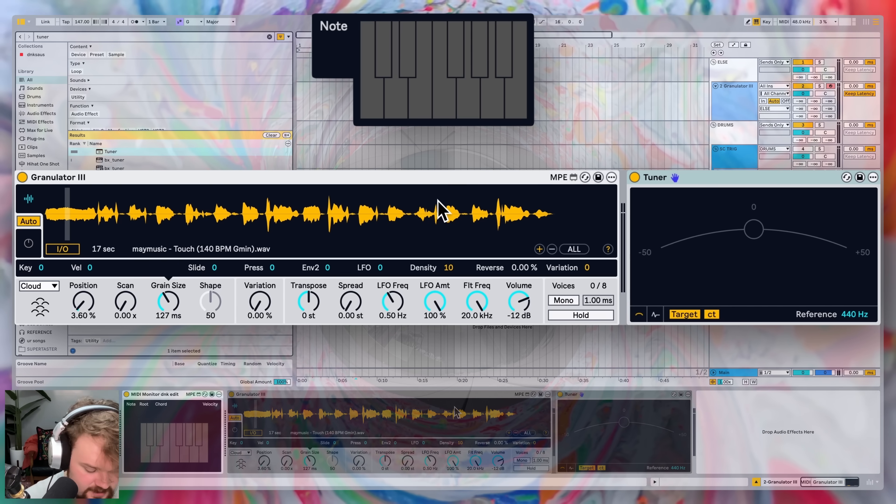
pyautogui.press('a')
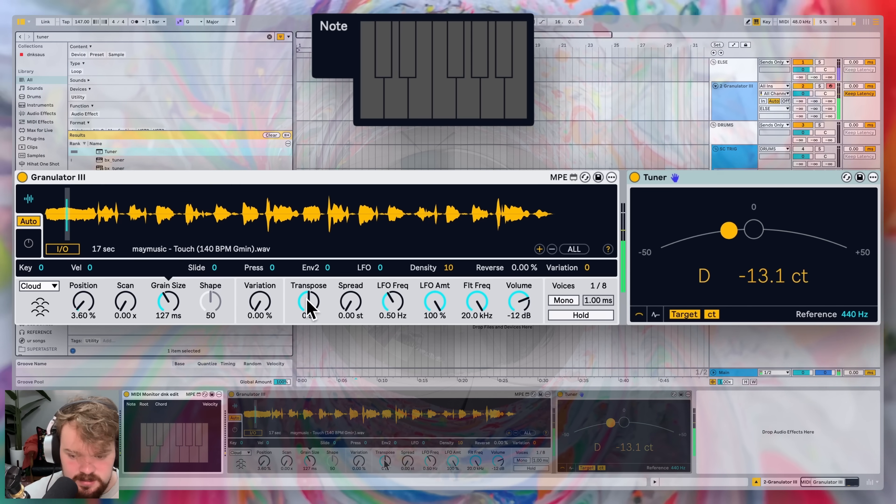
pyautogui.click(309, 303)
pyautogui.press('a')
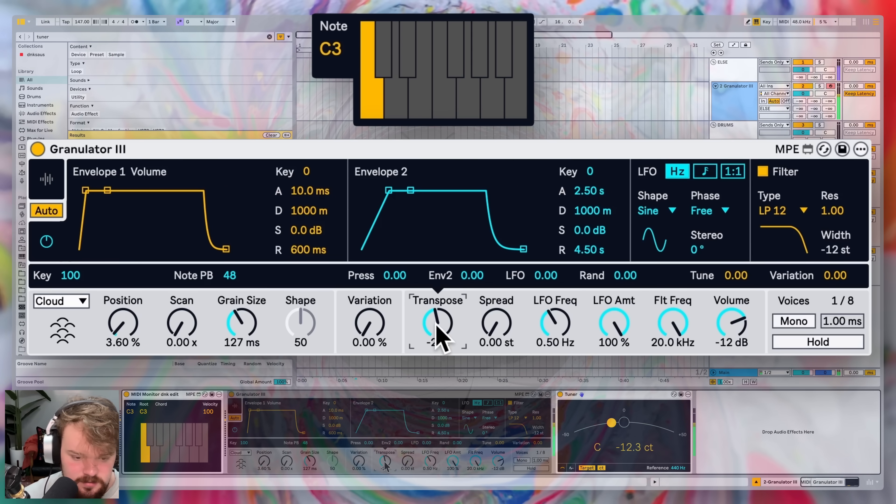
pyautogui.moveTo(437, 323); pyautogui.dragTo(436, 328)
# Set the variation amounts to Pos 521 ms, Grain 25, Tr. 4.54 and Vol 2.0 dB, with overall Variation at 8.95%
pyautogui.click(349, 318)
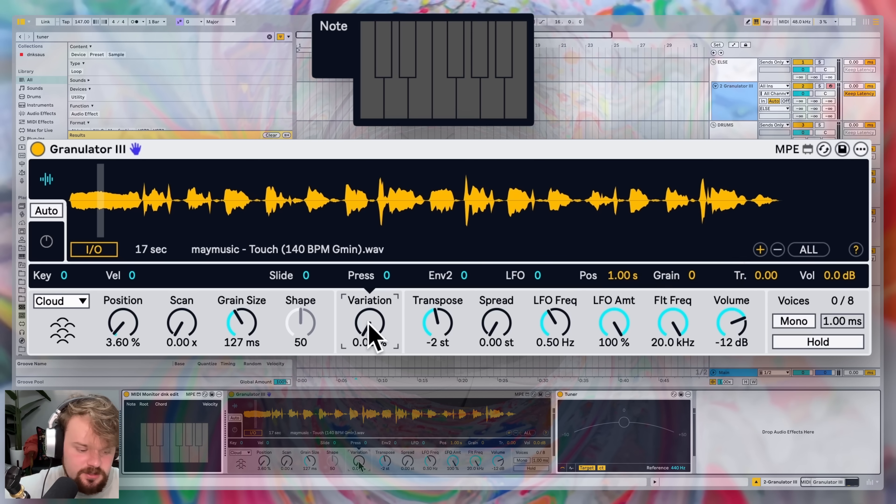
pyautogui.moveTo(371, 329)
pyautogui.mouseDown()
pyautogui.moveTo(370, 268)
pyautogui.moveTo(368, 325)
pyautogui.mouseUp()
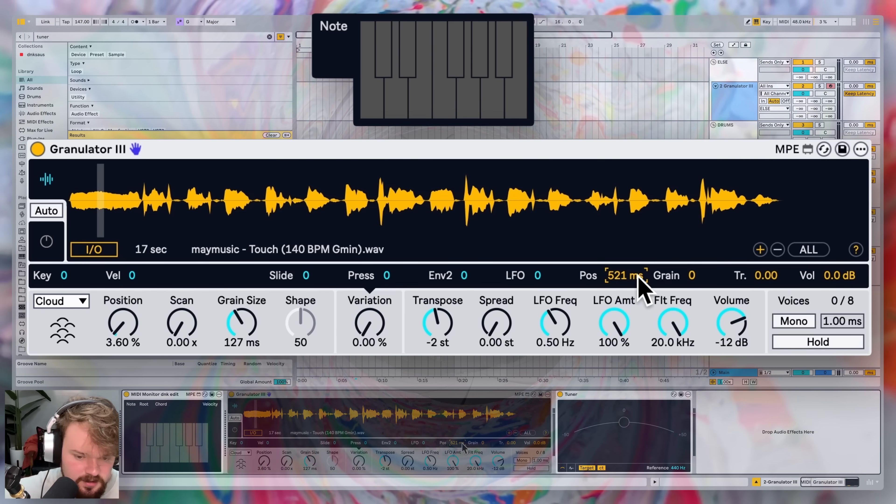
pyautogui.moveTo(693, 278); pyautogui.dragTo(693, 270)
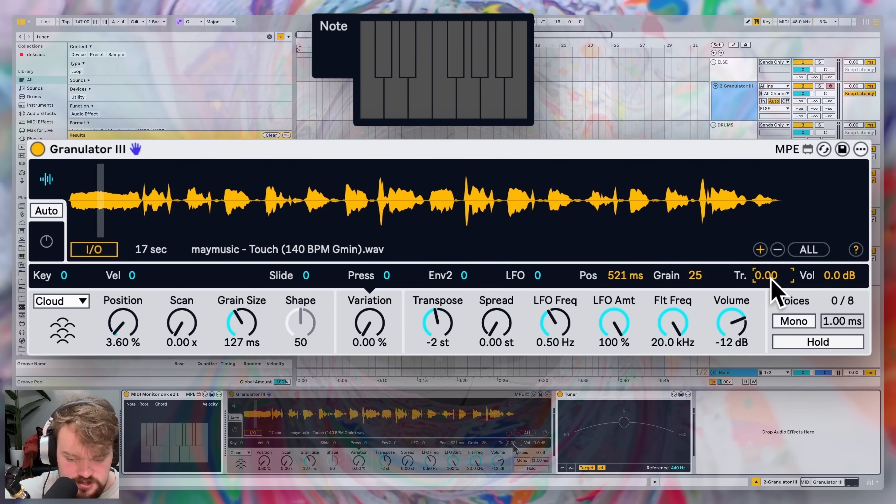
pyautogui.moveTo(766, 276); pyautogui.dragTo(766, 275)
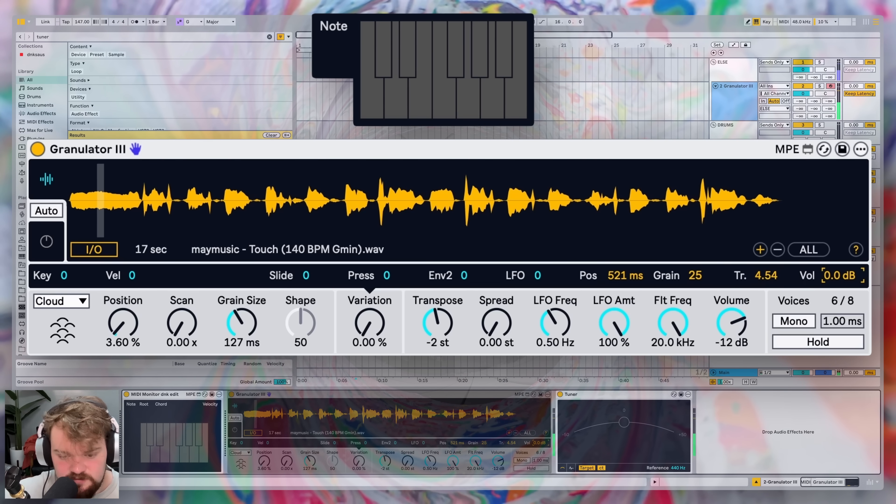
pyautogui.click(369, 327)
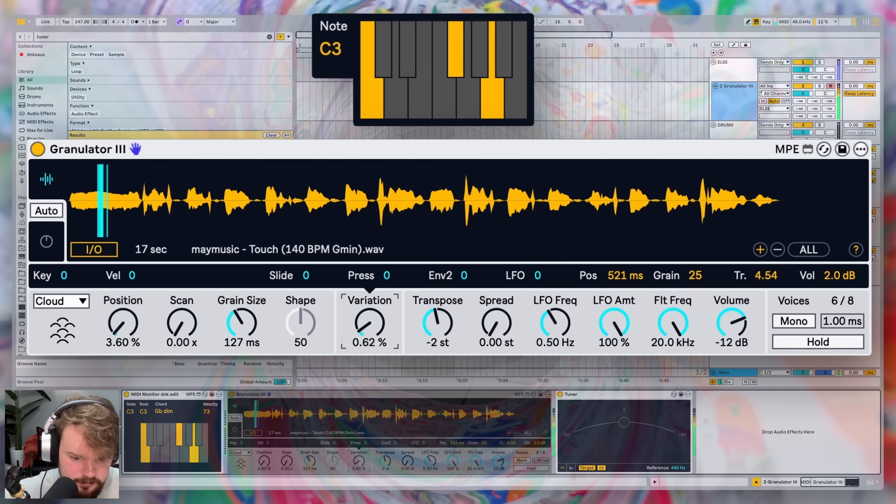
pyautogui.moveTo(369, 326)
pyautogui.mouseDown()
pyautogui.moveTo(368, 311)
pyautogui.moveTo(366, 340)
pyautogui.mouseUp()
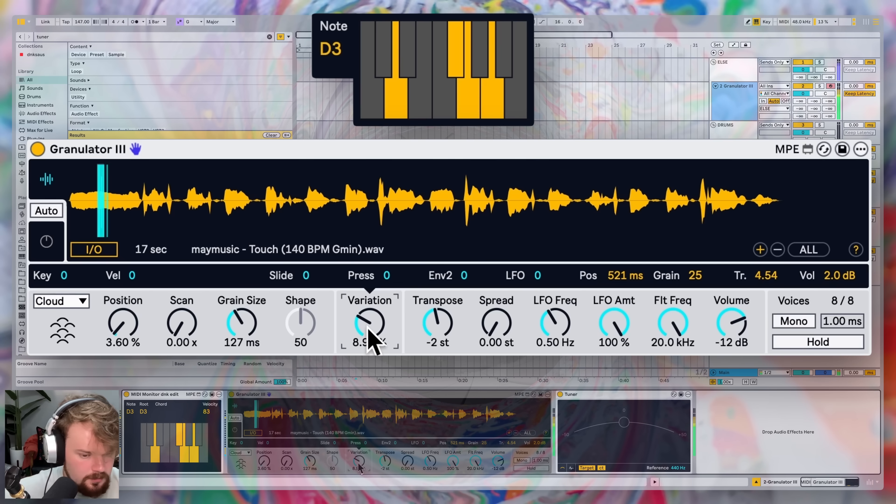
# Shorten Grain Size to 76.1 ms and set Spread to 0.01 st
pyautogui.moveTo(255, 335)
pyautogui.mouseDown()
pyautogui.moveTo(255, 323)
pyautogui.moveTo(255, 351)
pyautogui.mouseUp()
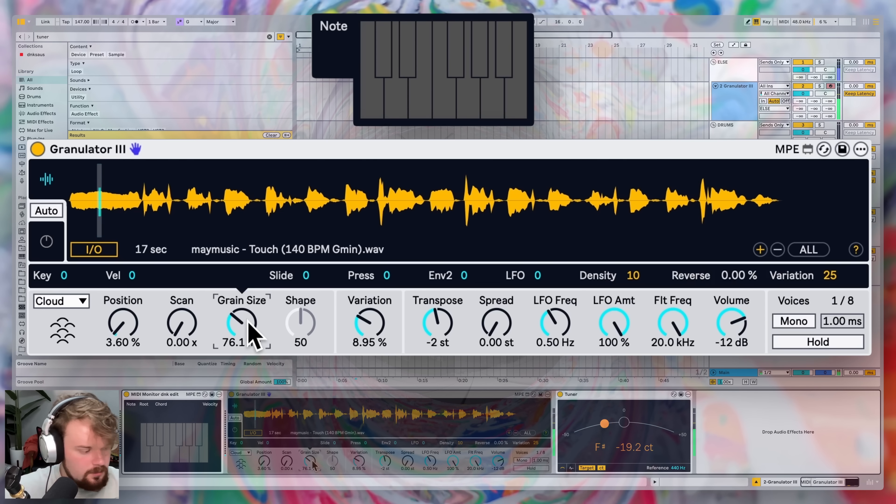
pyautogui.click(509, 320)
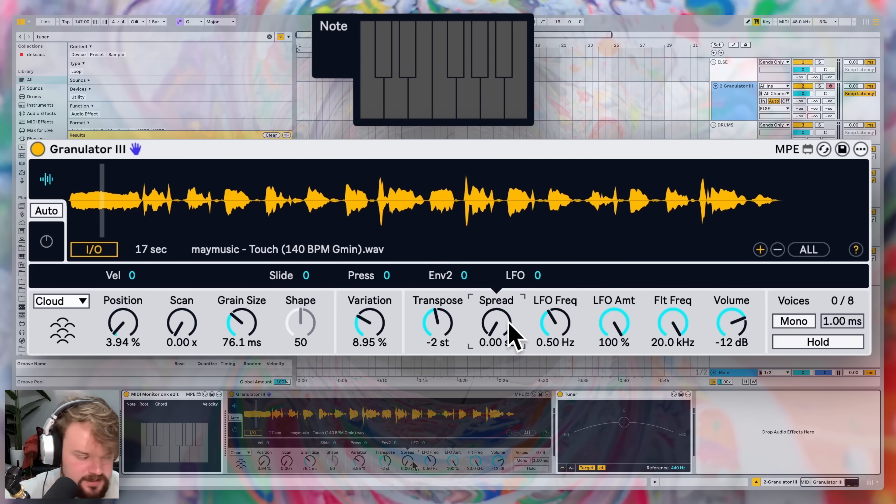
pyautogui.moveTo(509, 320); pyautogui.dragTo(508, 311)
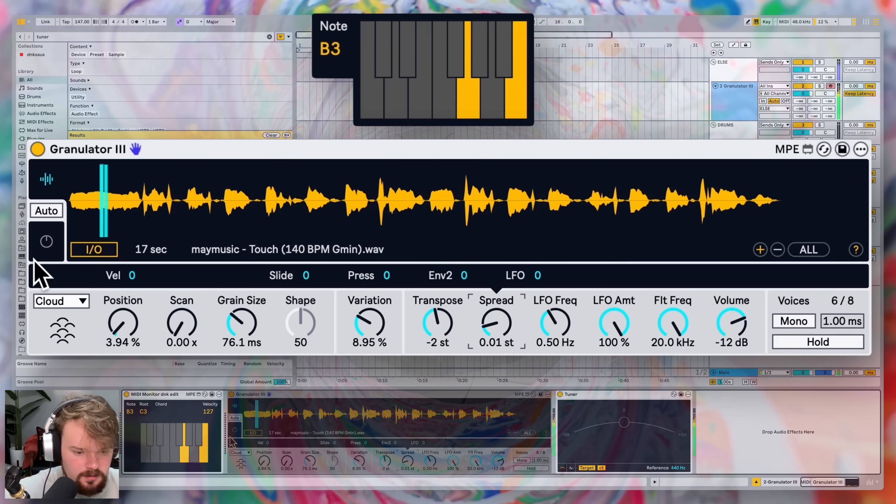
# Lengthen the release of the volume envelope and adjust its attack time
pyautogui.click(45, 243)
pyautogui.moveTo(224, 248); pyautogui.dragTo(246, 249)
pyautogui.moveTo(307, 193); pyautogui.dragTo(297, 224)
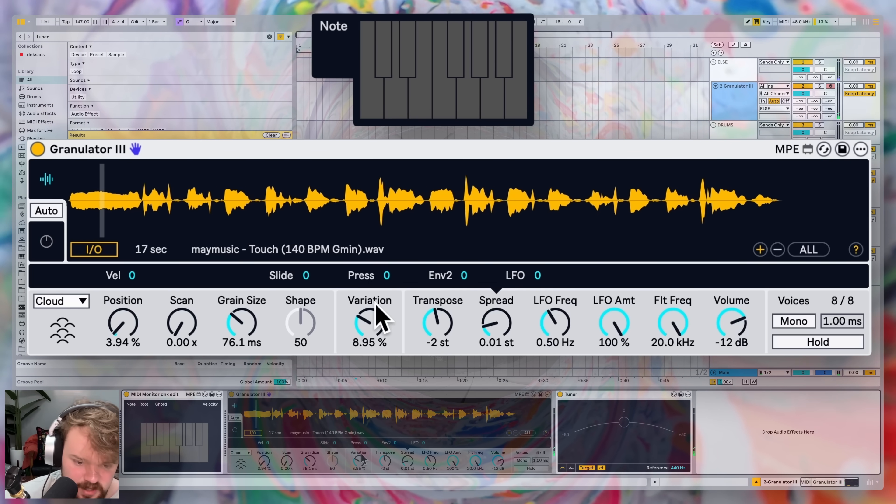
# Switch the grain mode to Classic and lengthen Grain Size to about 274 ms
pyautogui.click(83, 301)
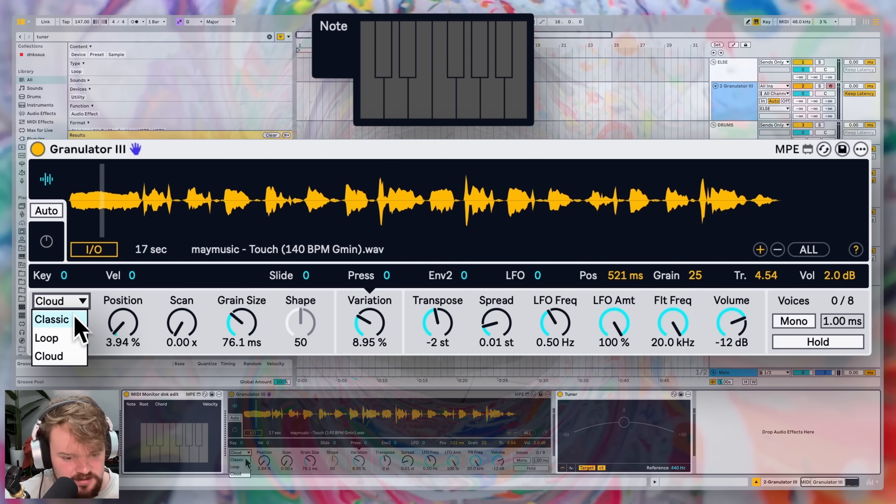
pyautogui.click(80, 319)
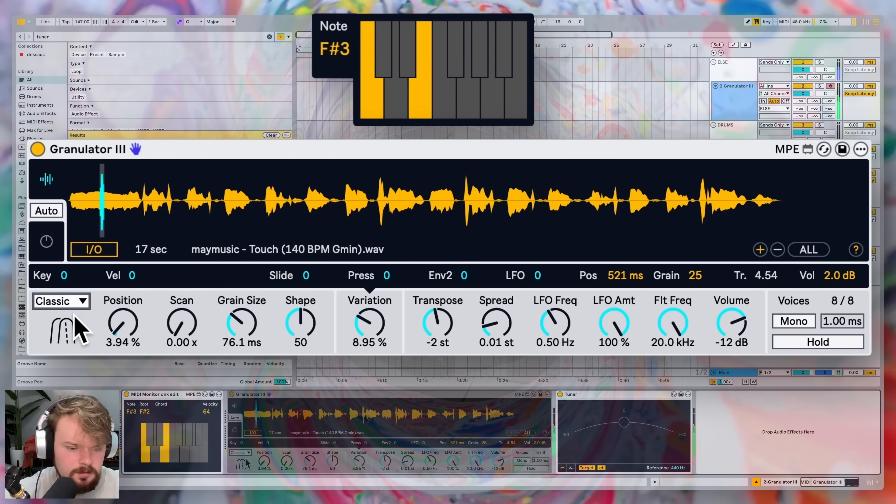
pyautogui.moveTo(249, 330); pyautogui.dragTo(249, 298)
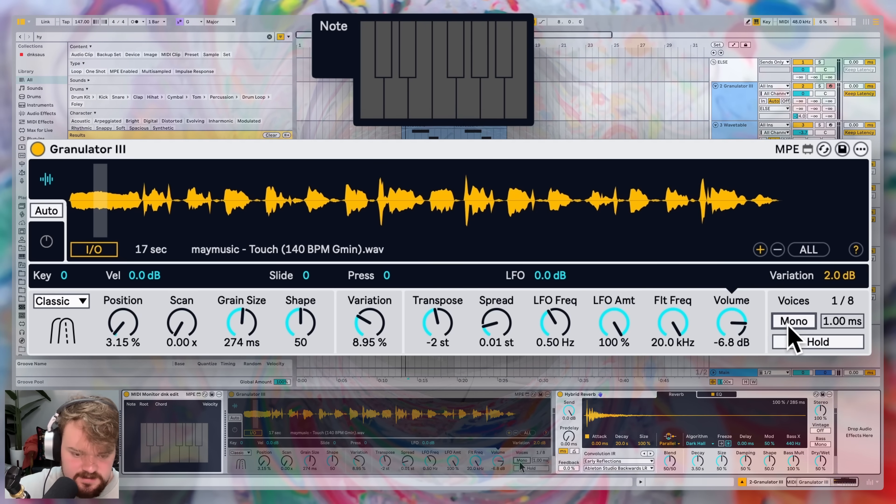
# Enable Mono voicing and raise its glide time to 208 ms
pyautogui.click(791, 326)
pyautogui.moveTo(850, 320); pyautogui.dragTo(850, 318)
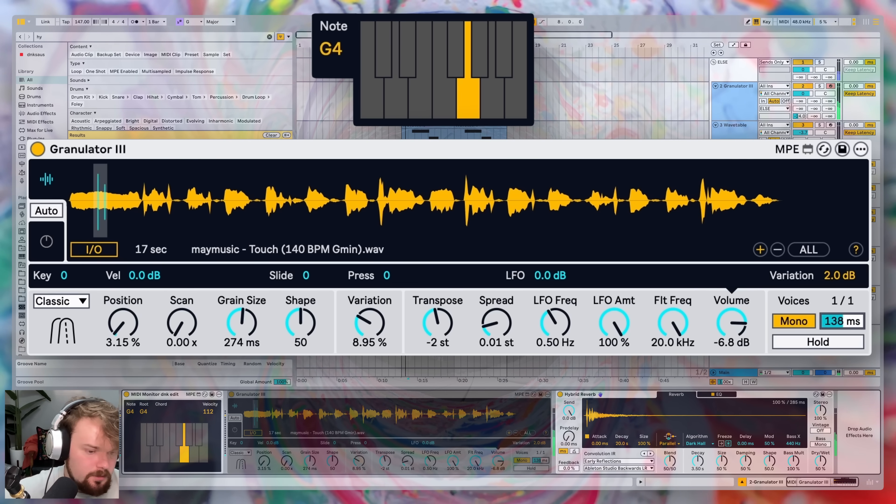
pyautogui.moveTo(843, 321)
pyautogui.mouseDown()
pyautogui.moveTo(833, 310)
pyautogui.moveTo(843, 317)
pyautogui.mouseUp()
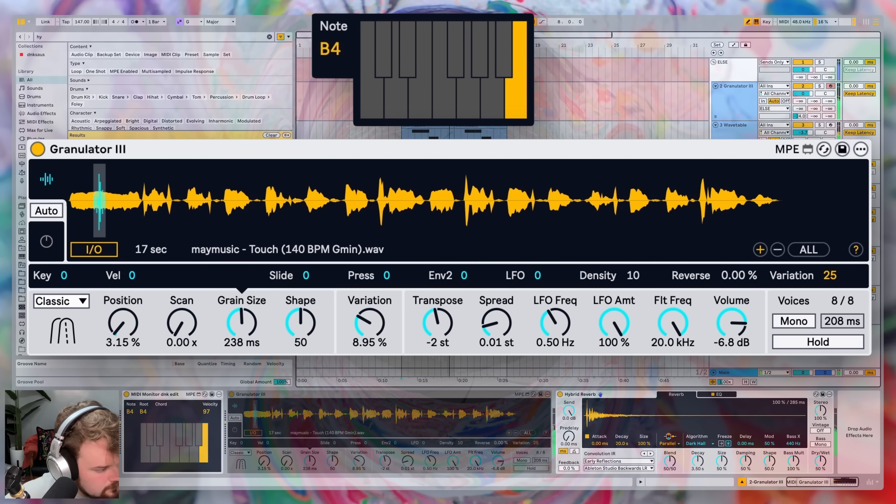
# Duplicate the Granulator III track with its whole device chain
pyautogui.click(437, 323)
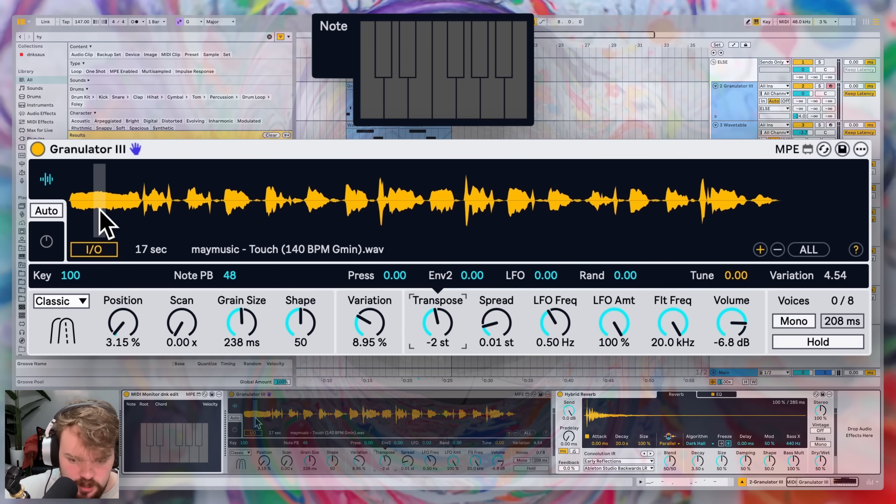
pyautogui.click(741, 101)
pyautogui.hotkey('ctrl', 'd')
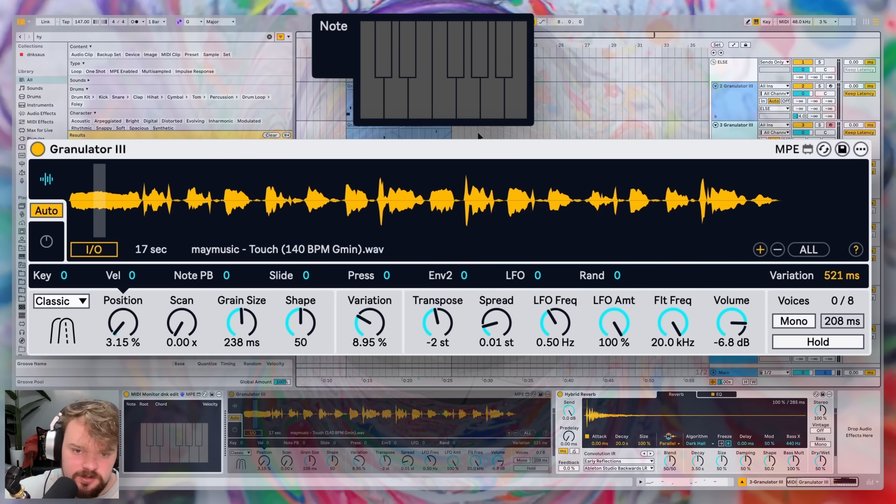
# Set Transpose to -3 st and reduce its Key modulation amount to 0
pyautogui.click(446, 325)
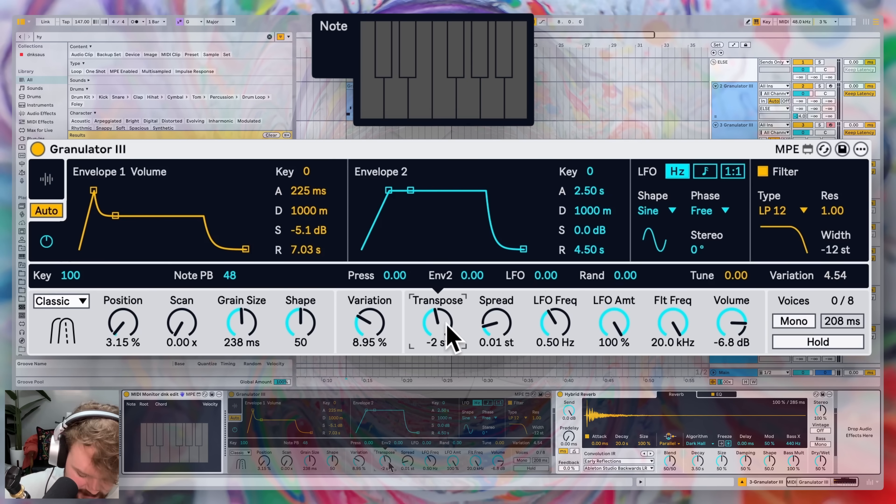
pyautogui.press('Down')
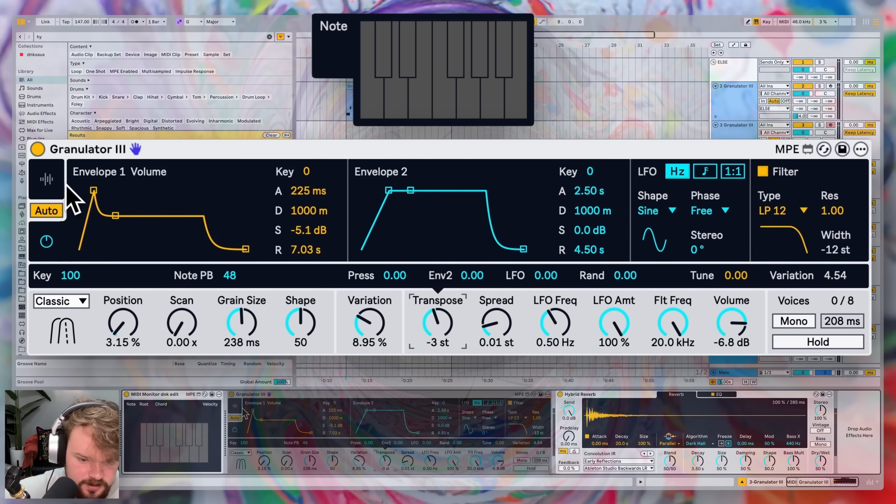
pyautogui.click(49, 180)
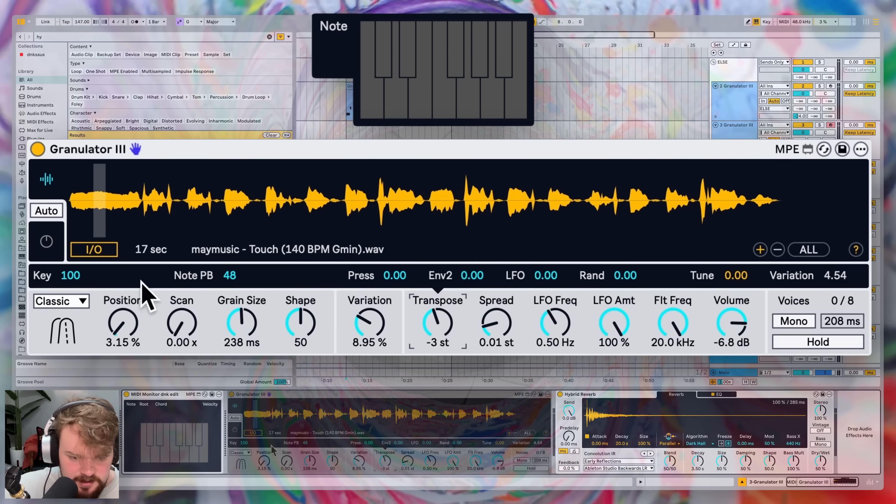
pyautogui.click(79, 279)
pyautogui.moveTo(78, 278); pyautogui.dragTo(78, 339)
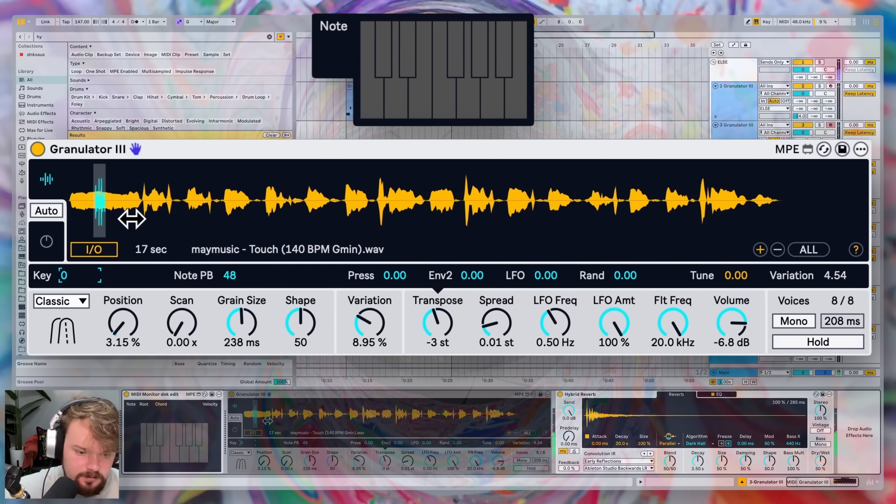
# Set the Key modulation amount of the filter frequency to 0
pyautogui.click(424, 315)
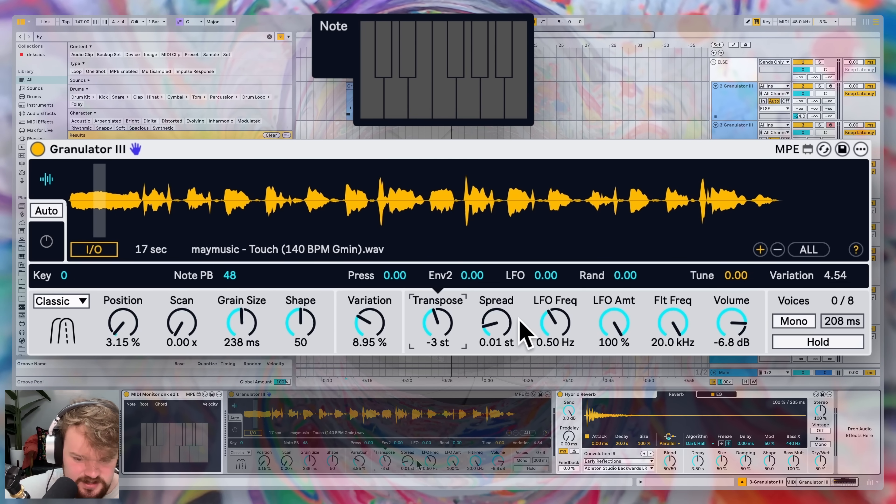
pyautogui.click(668, 320)
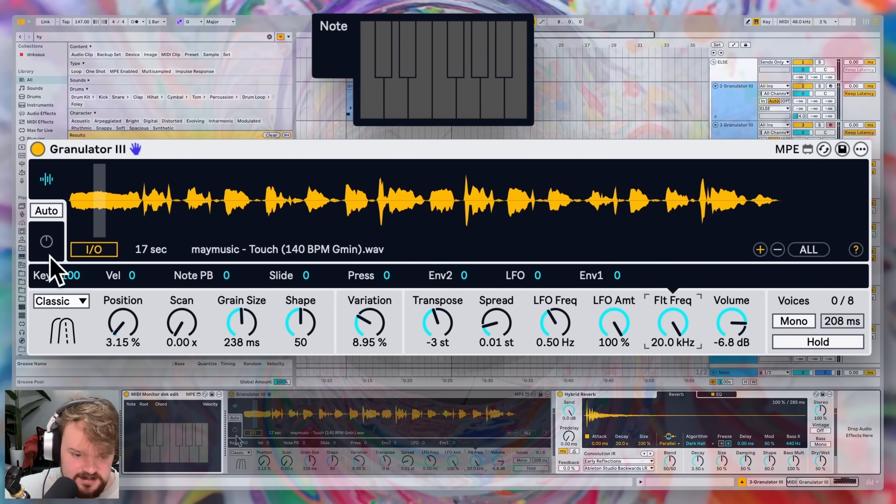
pyautogui.moveTo(74, 270); pyautogui.dragTo(75, 318)
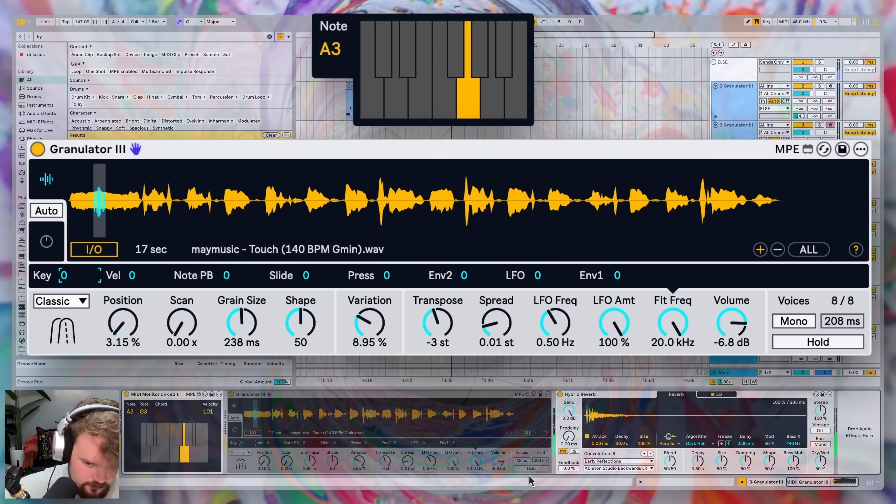
# Raise the Key modulation amount of Position to 47, so different notes read different parts of the sample
pyautogui.click(126, 336)
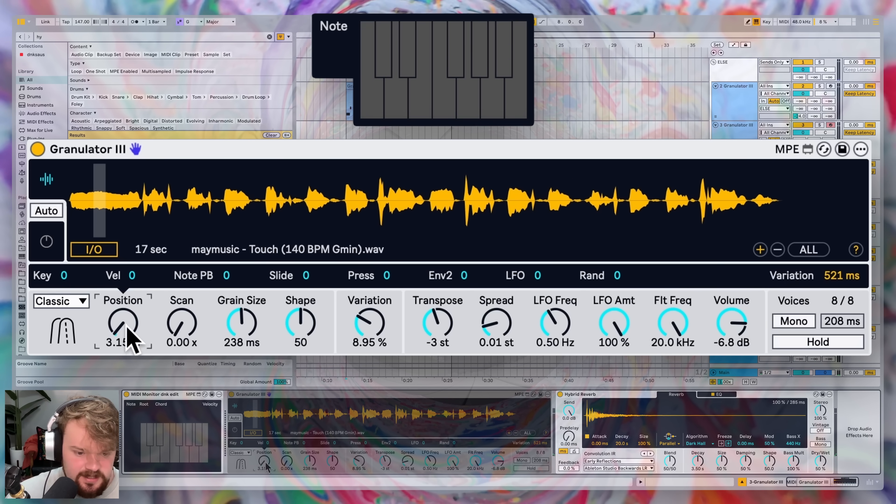
pyautogui.moveTo(66, 276); pyautogui.dragTo(65, 255)
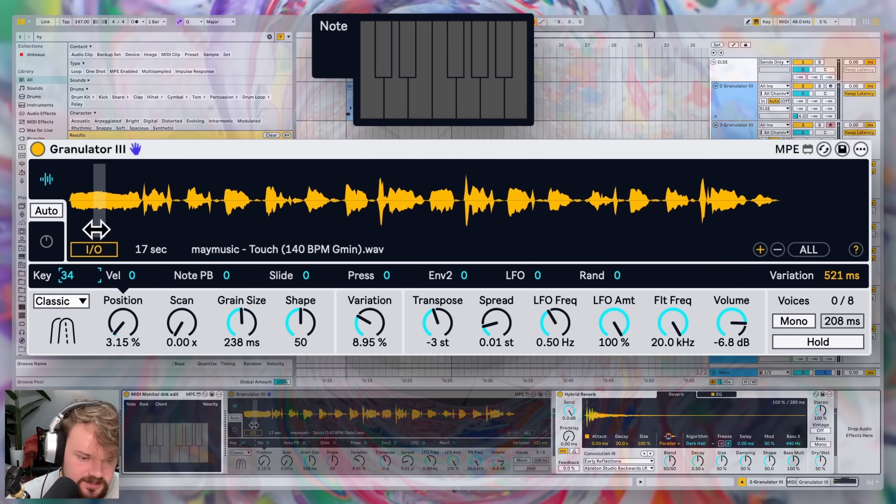
pyautogui.moveTo(84, 277); pyautogui.dragTo(80, 301)
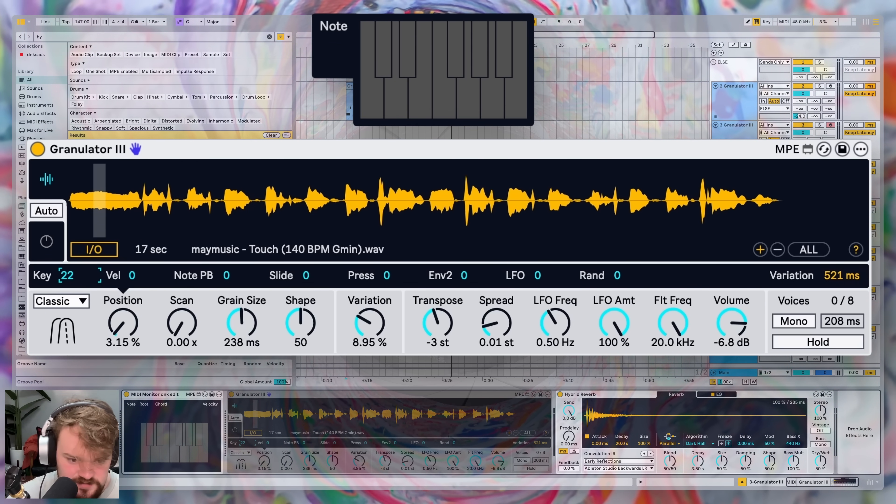
pyautogui.moveTo(83, 278); pyautogui.dragTo(69, 244)
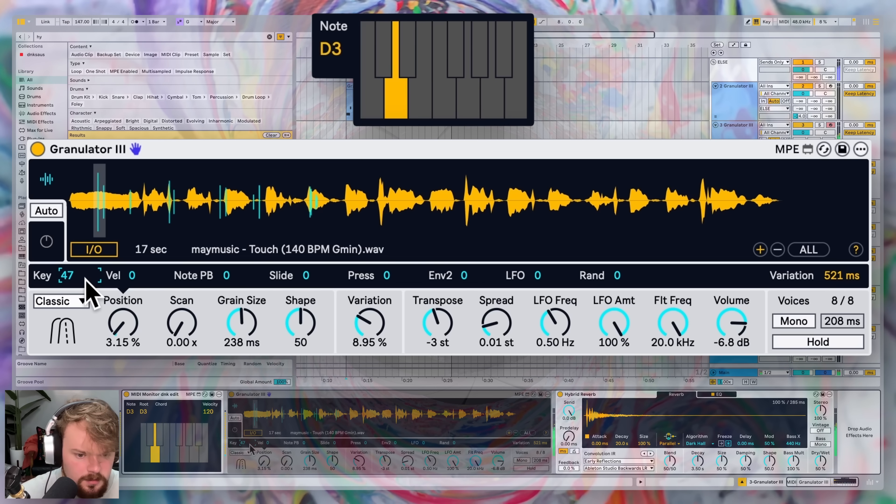
# Set the volume envelope's attack to 82.2 ms, sustain to 0.0 dB and release to 2.10 s
pyautogui.click(47, 242)
pyautogui.moveTo(306, 250); pyautogui.dragTo(305, 257)
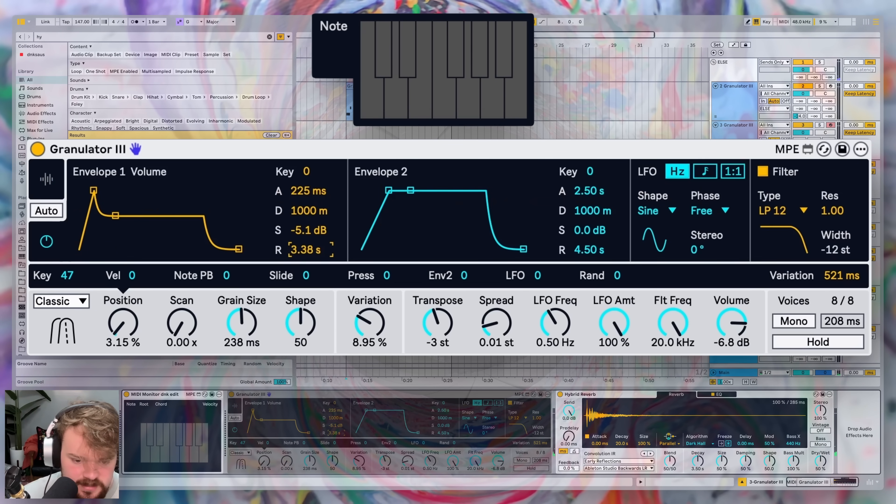
pyautogui.moveTo(308, 192)
pyautogui.mouseDown()
pyautogui.moveTo(311, 226)
pyautogui.moveTo(319, 195)
pyautogui.mouseUp()
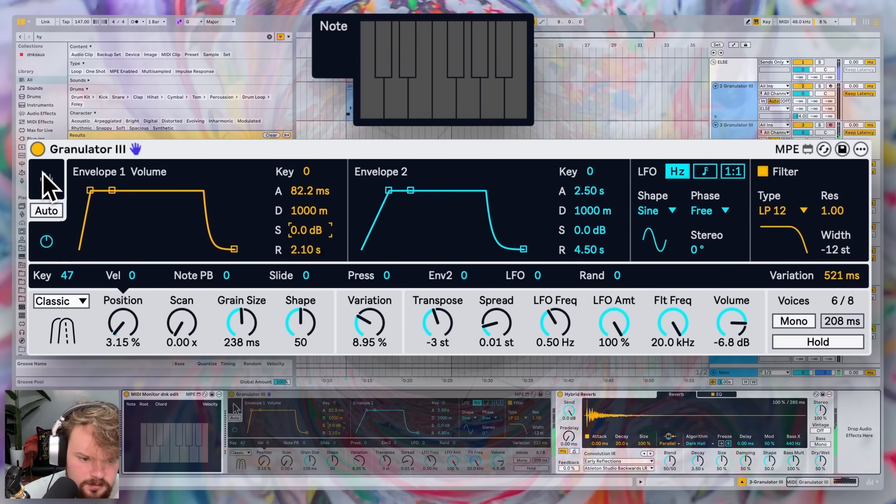
pyautogui.click(46, 179)
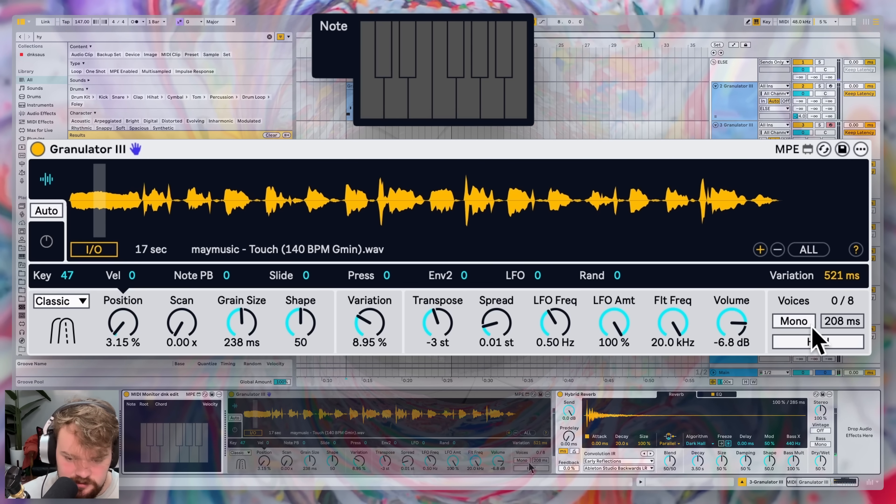
# Enable Mono voicing on this Granulator III instance, keeping the 208 ms glide
pyautogui.click(796, 321)
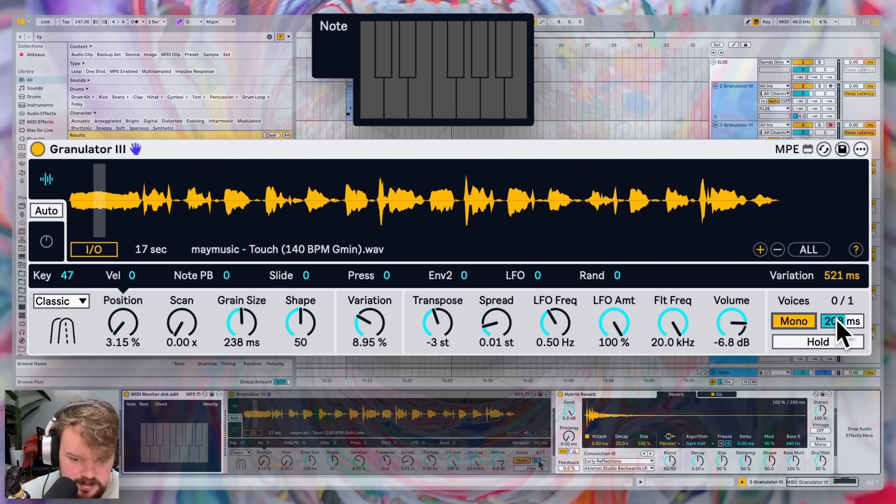
pyautogui.click(435, 322)
pyautogui.click(124, 324)
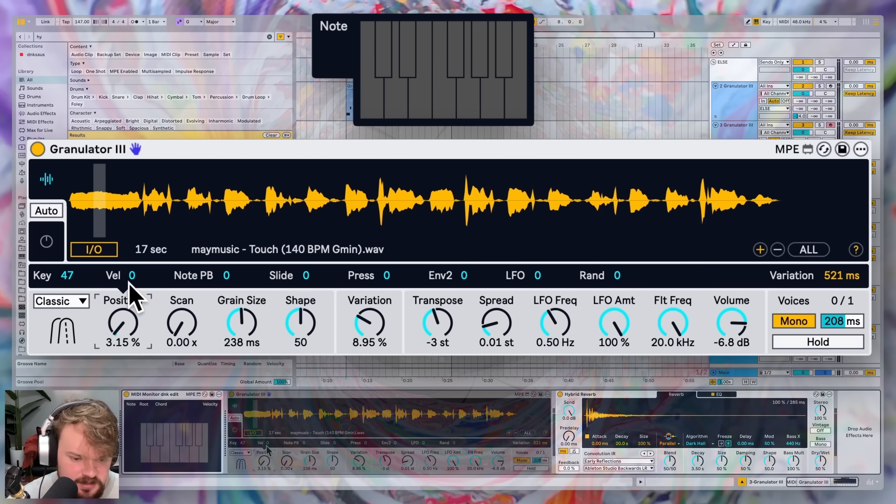
# Switch the grain mode to Cloud and shorten Grain Size to 76.1 ms while playing test notes
pyautogui.click(83, 300)
pyautogui.click(49, 355)
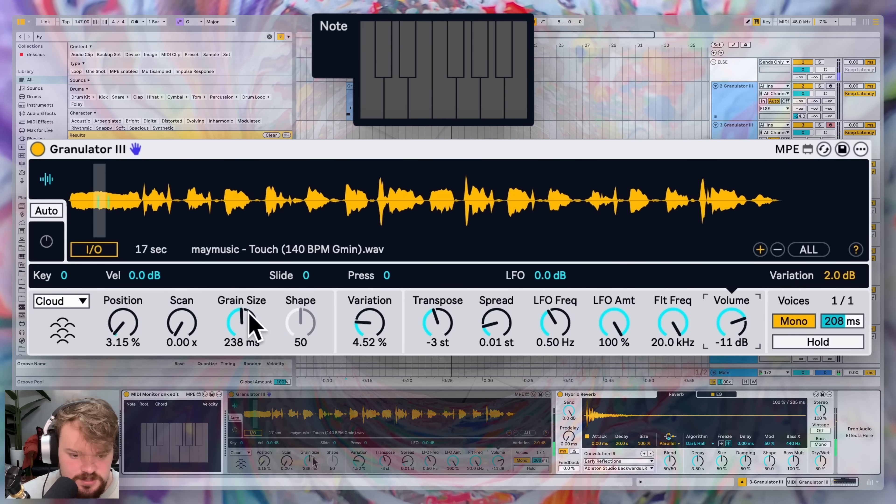
pyautogui.click(248, 311)
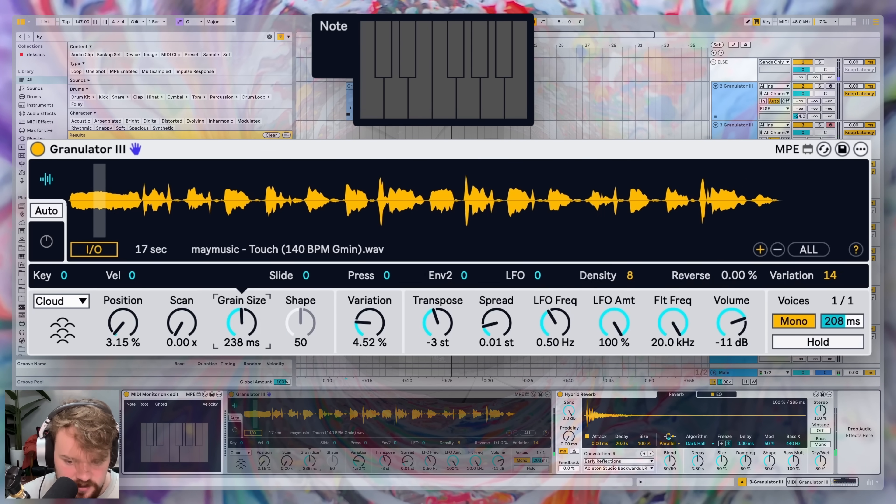
pyautogui.press('a')
pyautogui.press('s')
pyautogui.moveTo(244, 332); pyautogui.dragTo(245, 346)
pyautogui.press('s')
pyautogui.press('s')
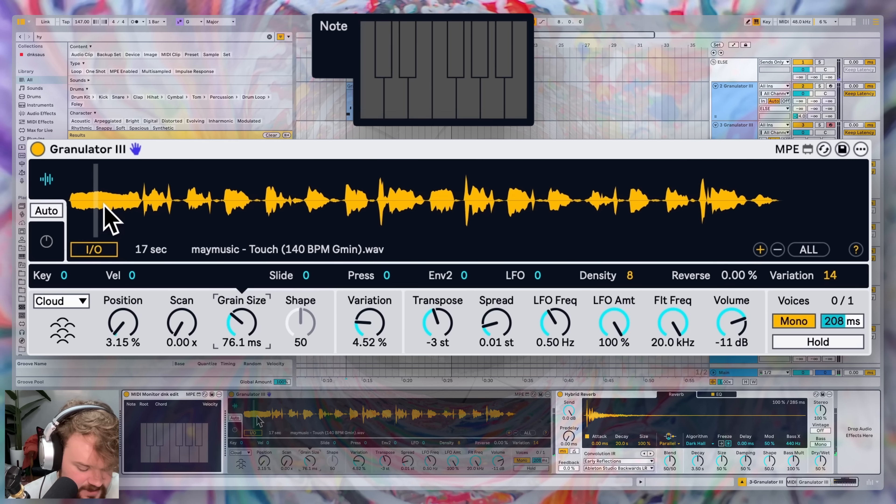
# Audition a few notes between C3 and G3 and raise Transpose to +9 st
pyautogui.press('a')
pyautogui.press('g')
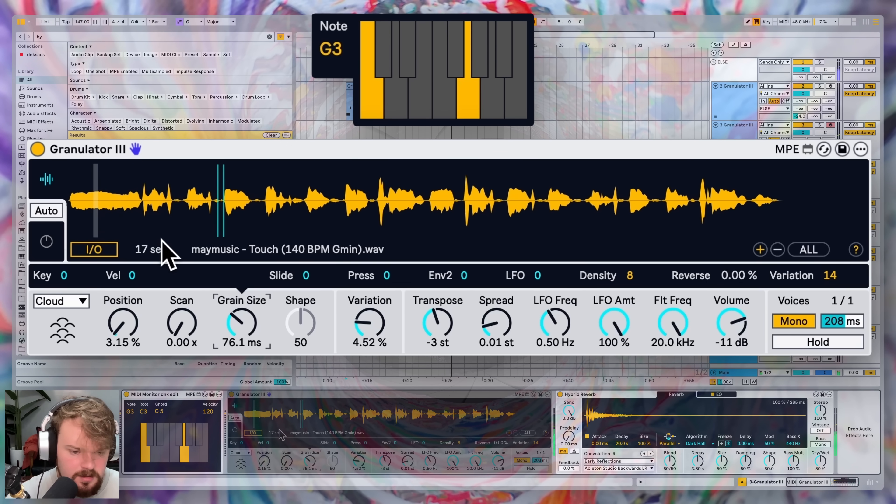
pyautogui.press('s')
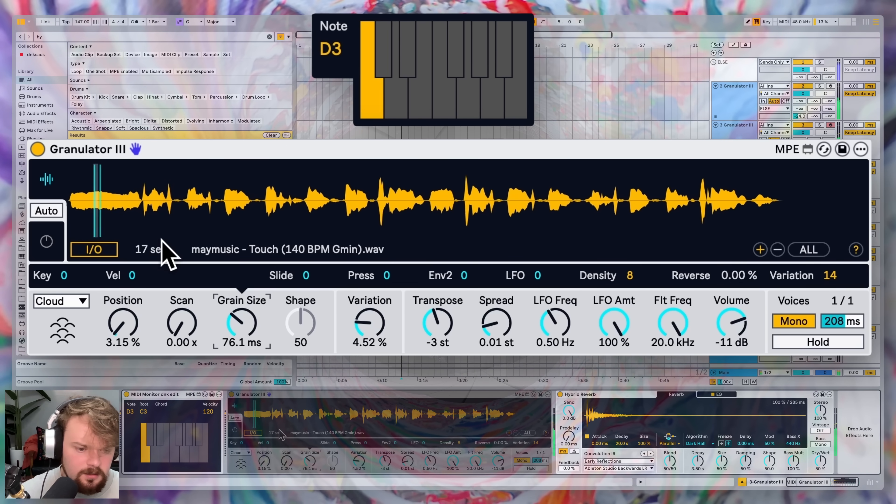
pyautogui.press('s')
pyautogui.press('d')
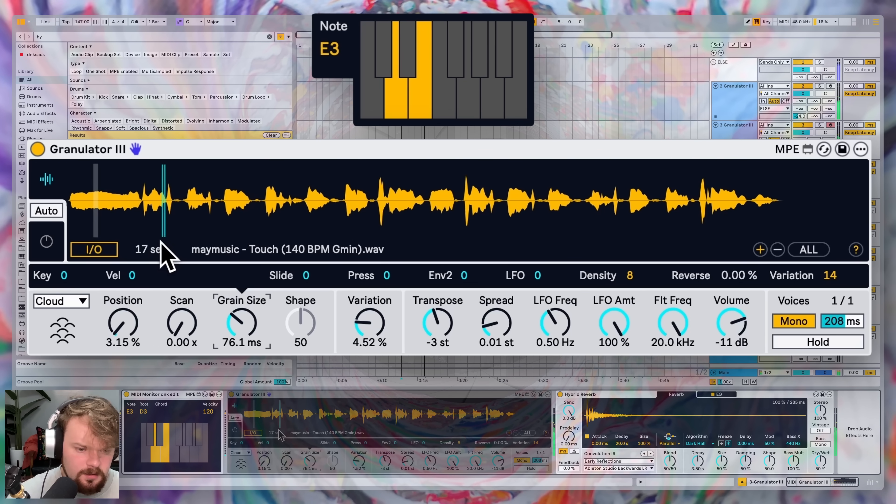
pyautogui.click(437, 321)
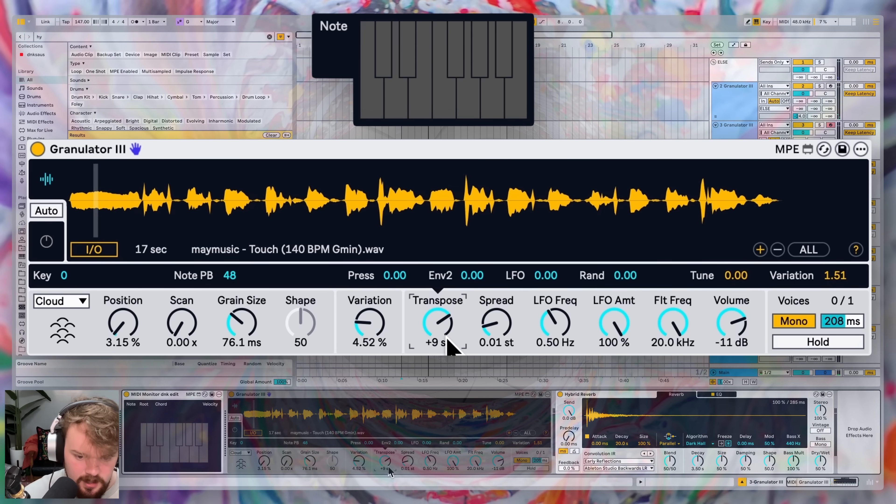
# Play C3, D3, E3 and G3 in short patterns to audition the transposed cloud sound
pyautogui.press('a')
pyautogui.press('s')
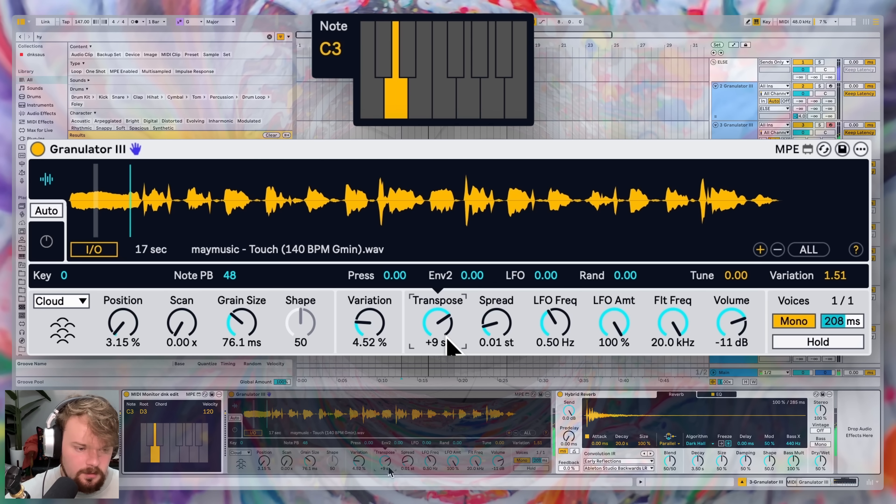
pyautogui.press('g')
pyautogui.press('a')
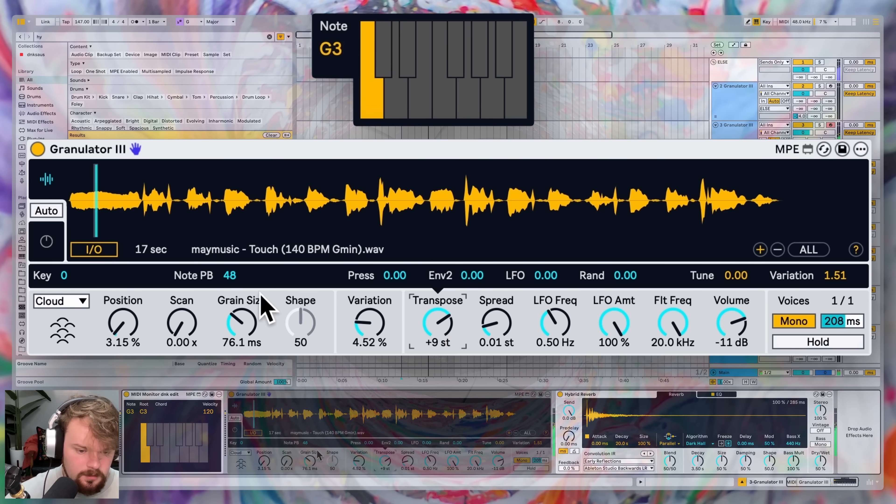
pyautogui.press('a')
pyautogui.press('s')
pyautogui.press('d')
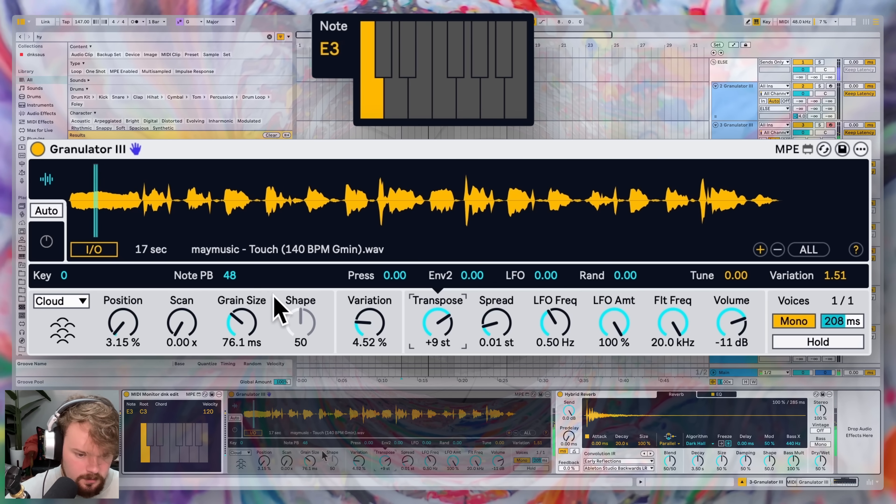
pyautogui.press('a')
pyautogui.press('d')
pyautogui.press('s')
pyautogui.press('d')
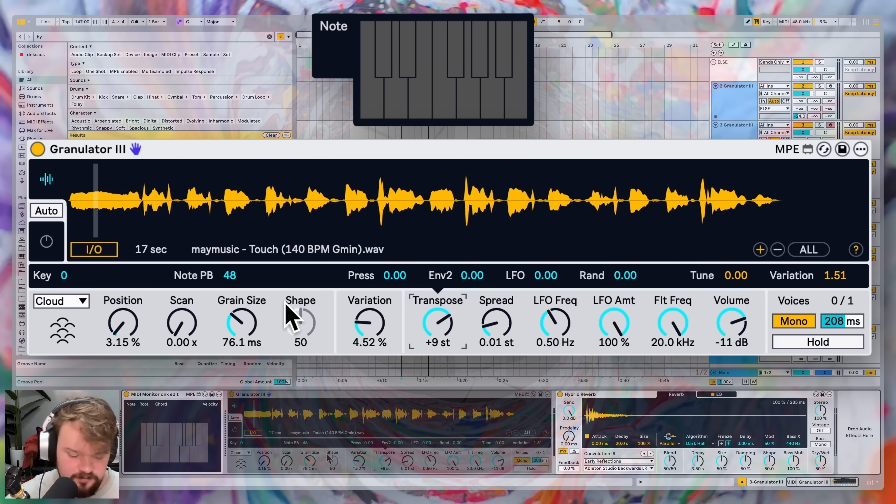
# Play a melody from C3, D3, E3 and G3 over the Wavetable clips and capture it as a MIDI clip on the duplicated Granulator III track
pyautogui.press('a')
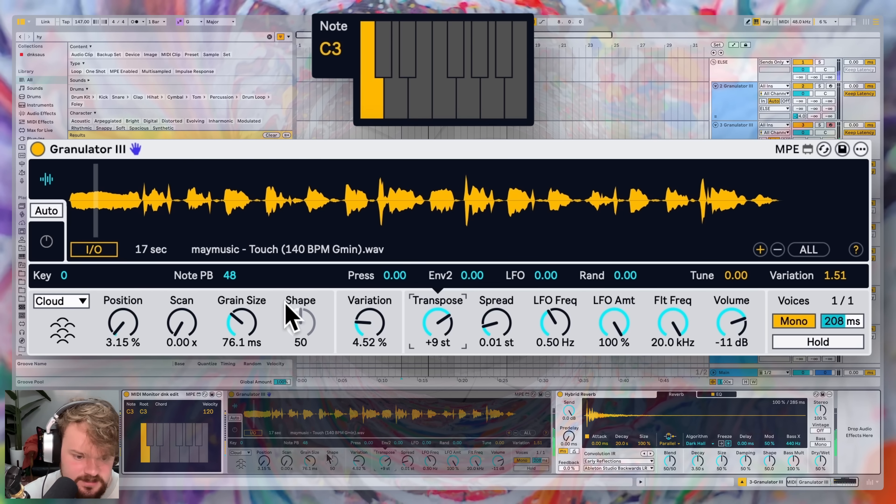
pyautogui.press('s')
pyautogui.press('s')
pyautogui.press('a')
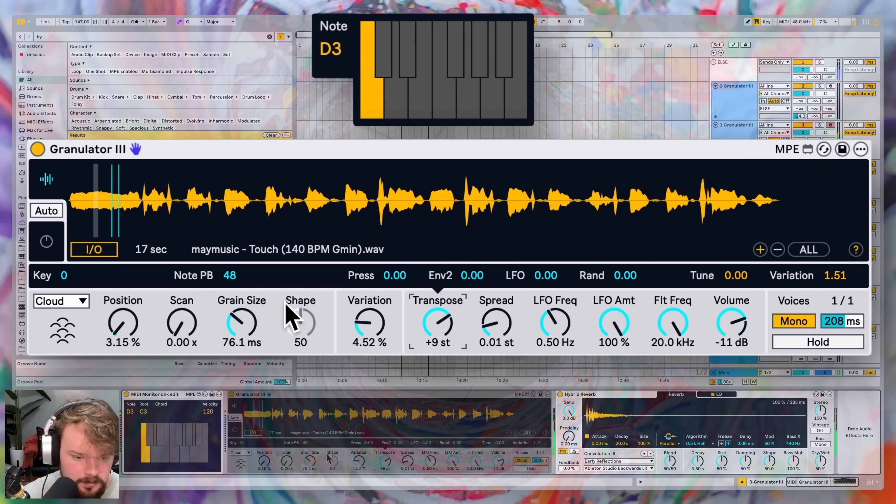
pyautogui.press('s')
pyautogui.press('d')
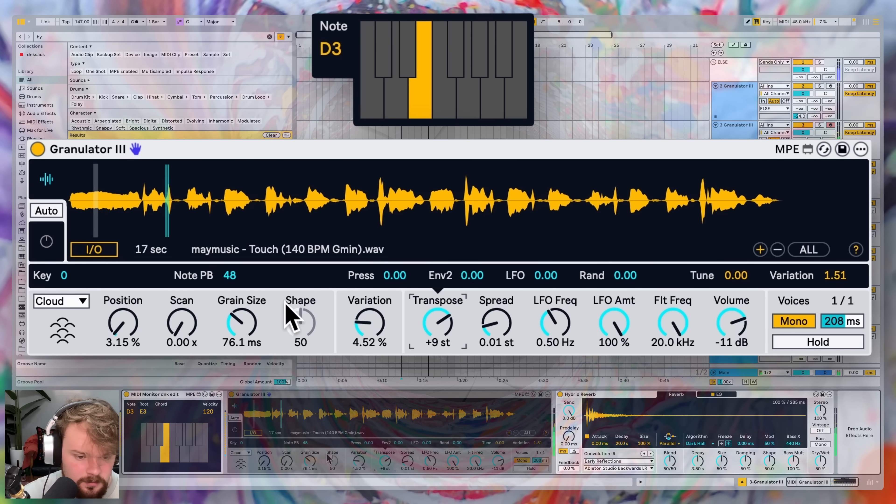
pyautogui.press('a')
pyautogui.press('s')
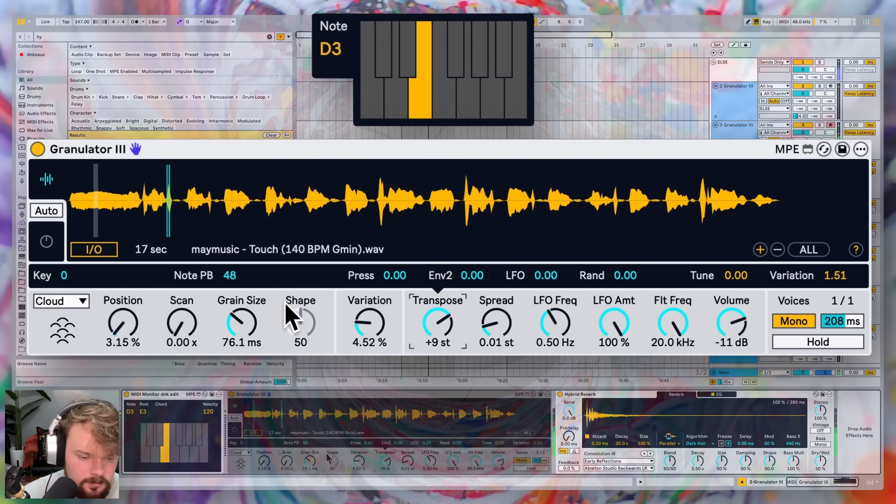
pyautogui.press('d')
pyautogui.press('a')
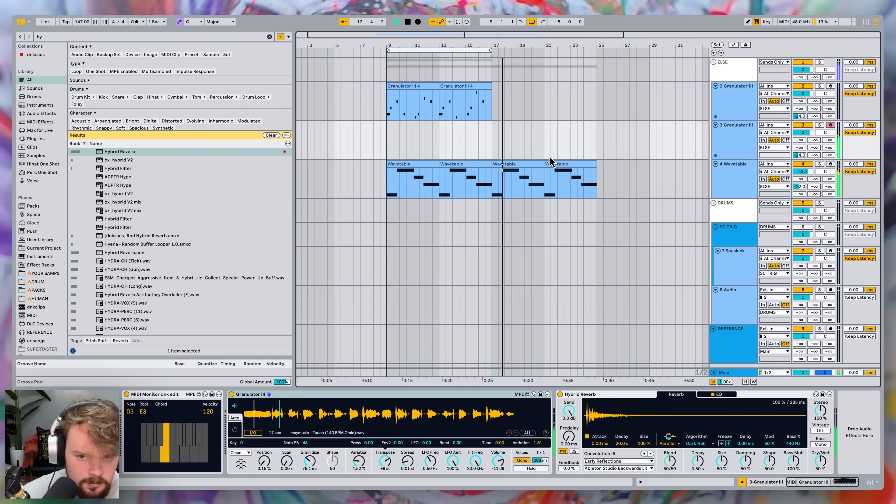
pyautogui.press('a')
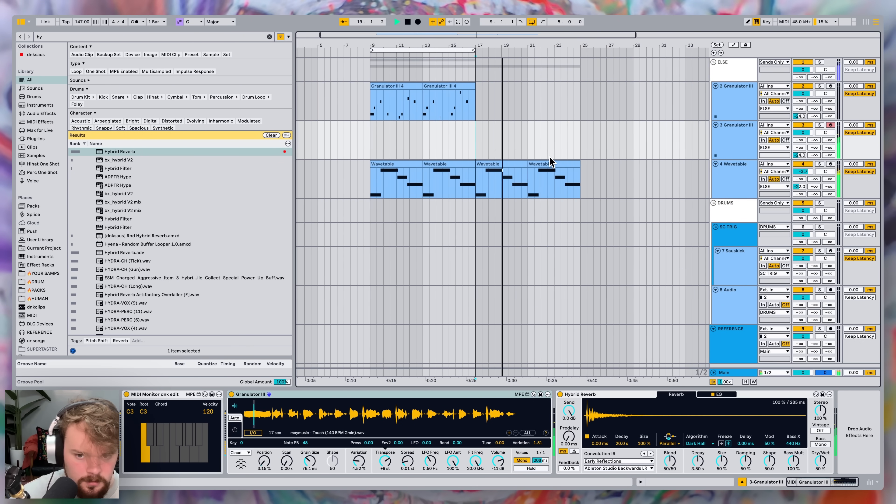
pyautogui.press('d')
pyautogui.press('g')
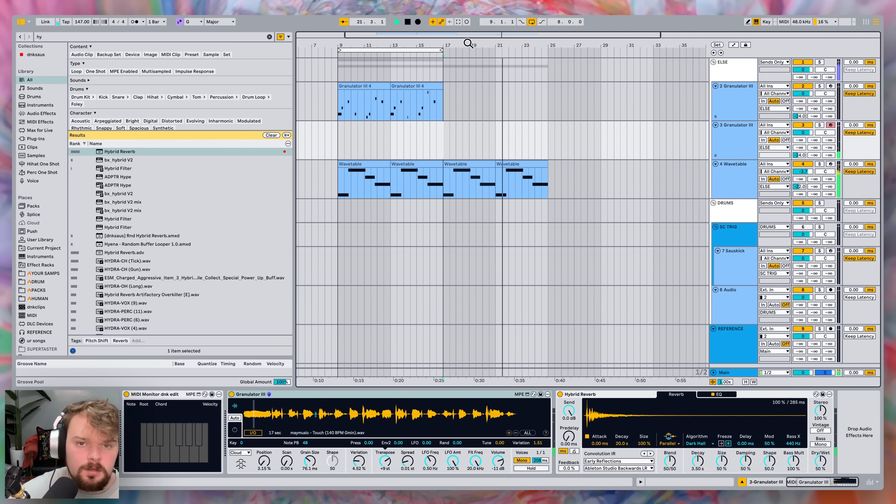
pyautogui.click(459, 22)
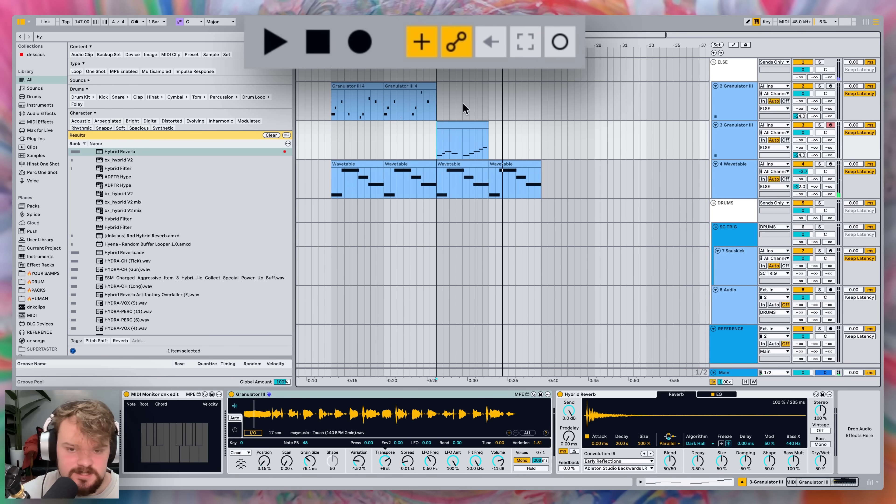
# In the last bar of the captured melody clip, raise the G3 note to C4 and move the final note to G#3
pyautogui.click(480, 124)
pyautogui.press('space')
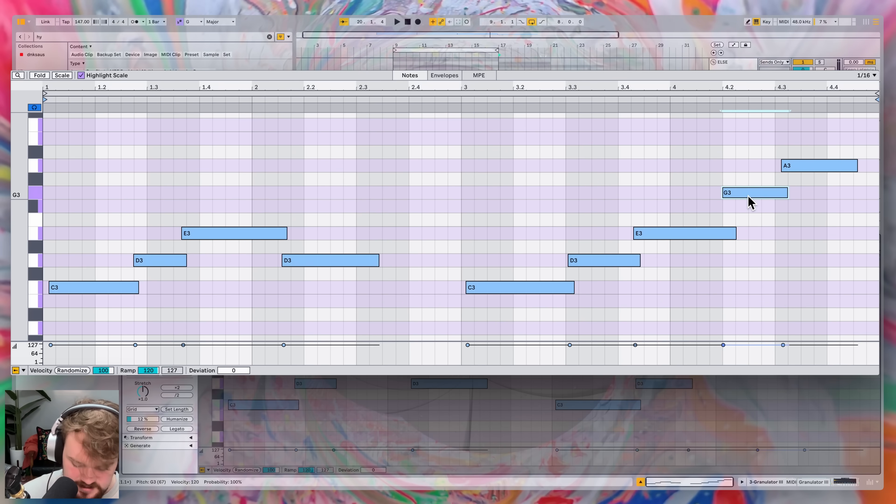
pyautogui.press('Up')
pyautogui.press('Up')
pyautogui.press('Up')
pyautogui.press('Up')
pyautogui.press('Up')
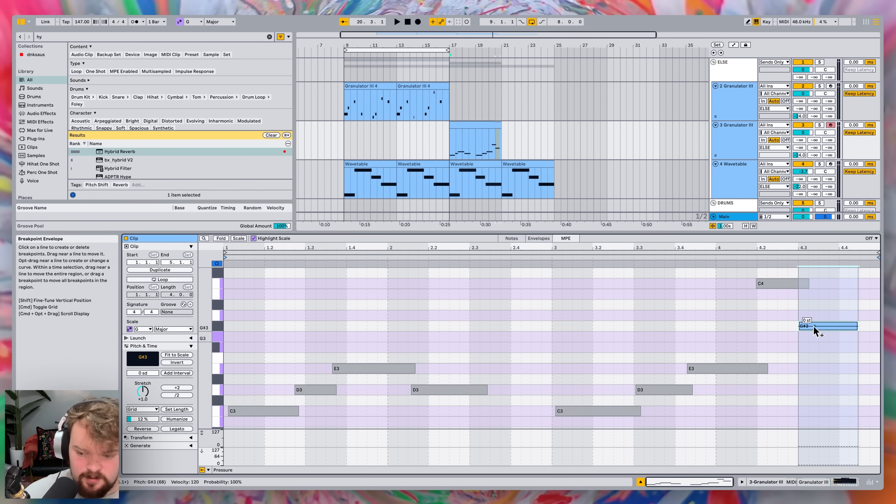
# Check Transpose's note pitch-bend modulation and draw an MPE pitch slide falling about an octave on the clip's final G#3 note
pyautogui.click(743, 482)
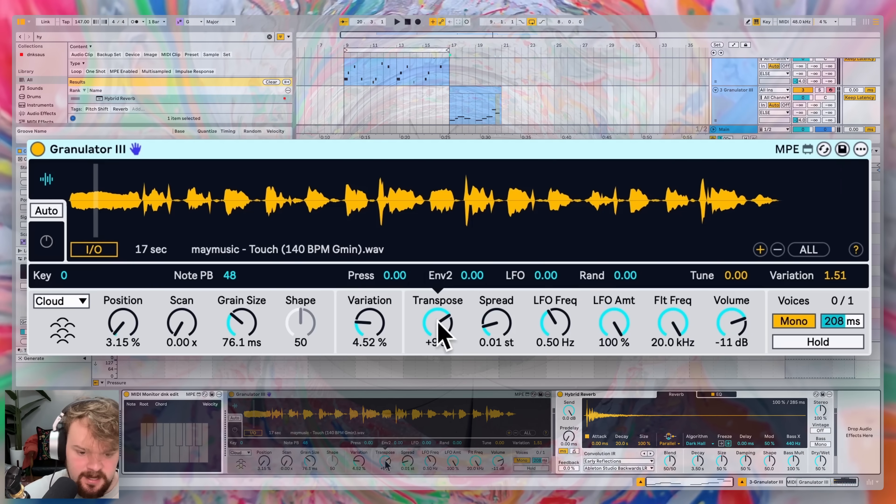
pyautogui.click(430, 322)
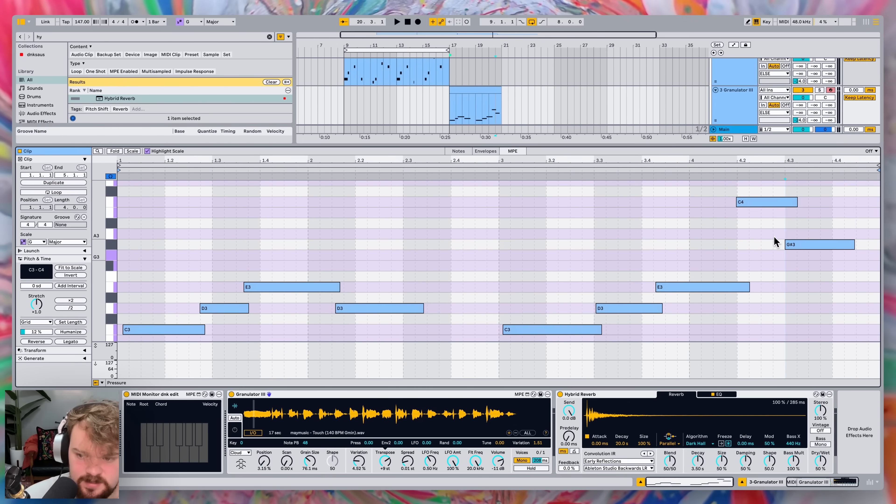
pyautogui.moveTo(792, 244); pyautogui.dragTo(799, 244)
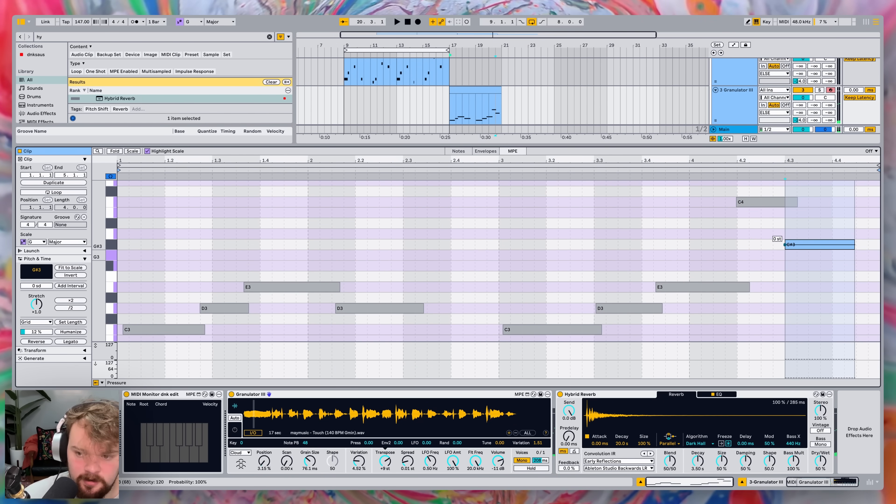
pyautogui.moveTo(805, 335)
pyautogui.mouseDown()
pyautogui.moveTo(796, 327)
pyautogui.moveTo(798, 338)
pyautogui.moveTo(807, 330)
pyautogui.mouseUp()
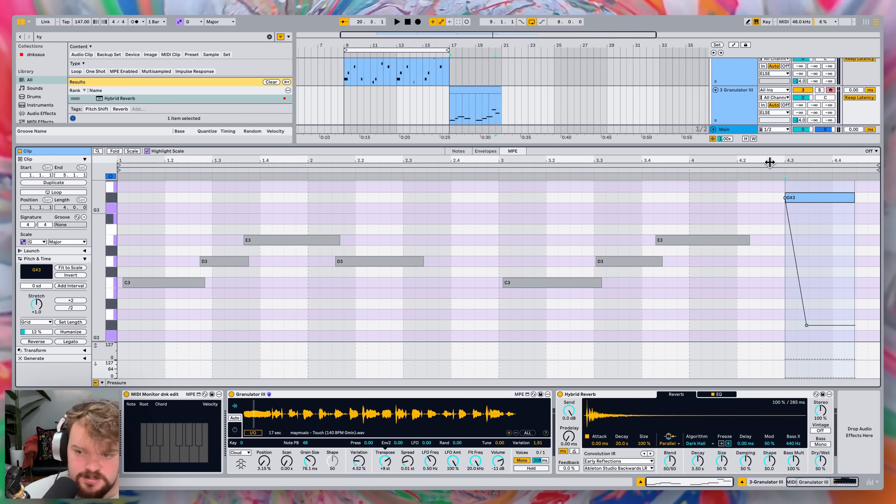
pyautogui.click(691, 171)
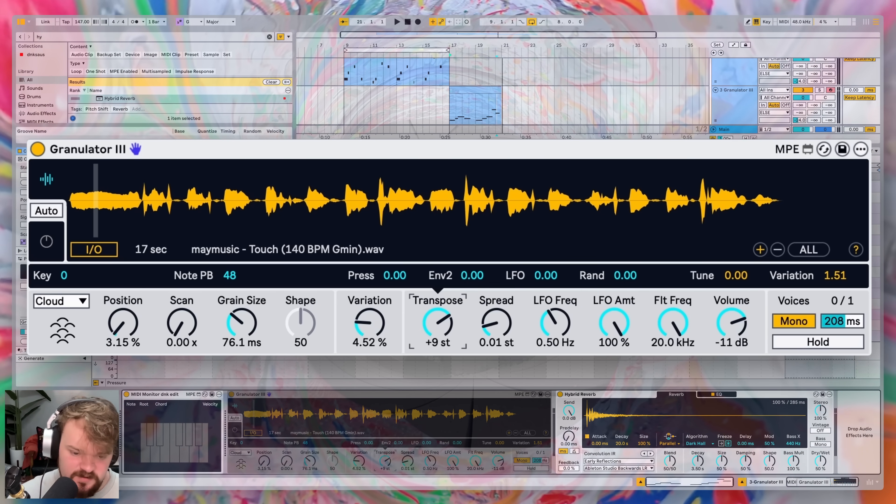
# Audition Transpose at 0 st and +12 st with C3 test notes, return it to +9 st and play back the melody
pyautogui.doubleClick(388, 464)
pyautogui.click(311, 473)
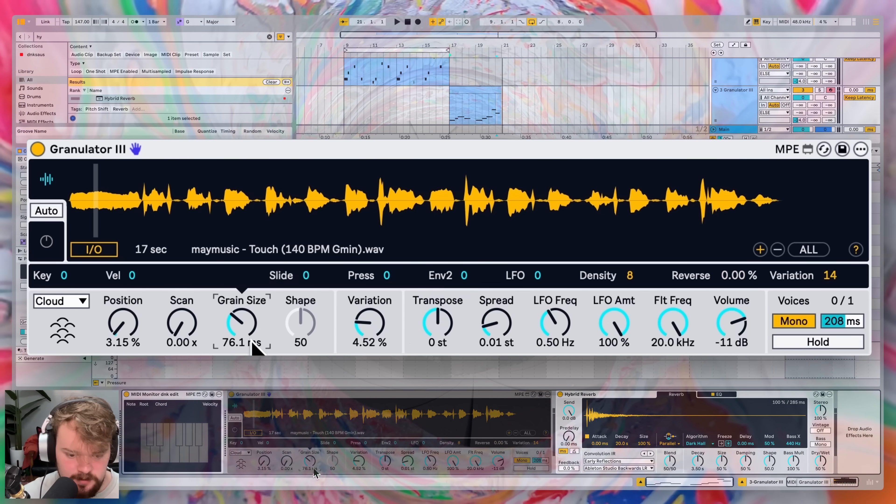
pyautogui.click(385, 464)
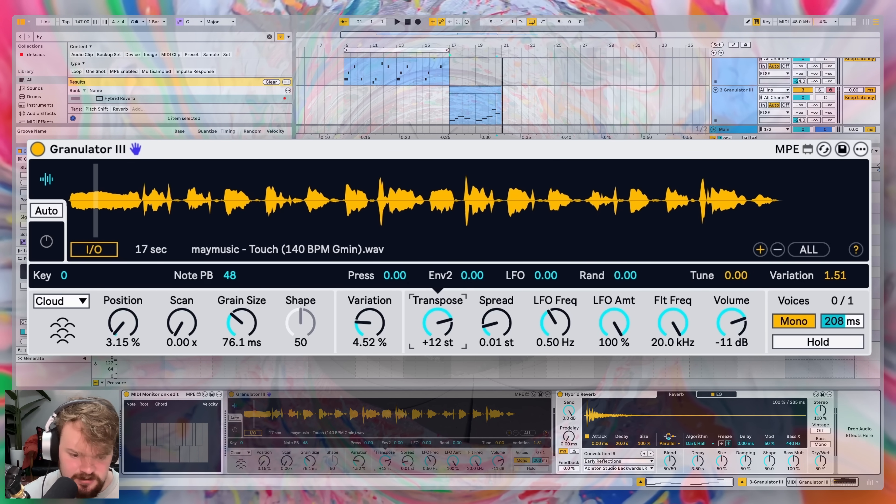
pyautogui.click(313, 471)
pyautogui.click(385, 464)
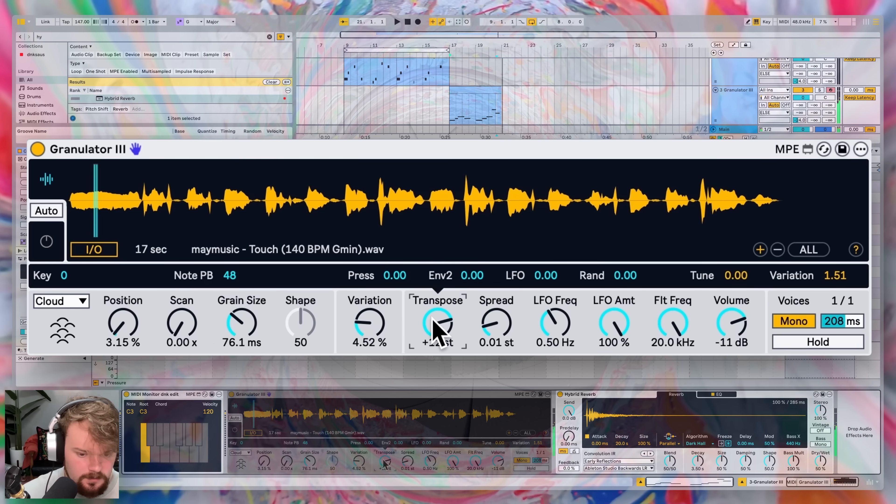
pyautogui.moveTo(438, 333); pyautogui.dragTo(437, 352)
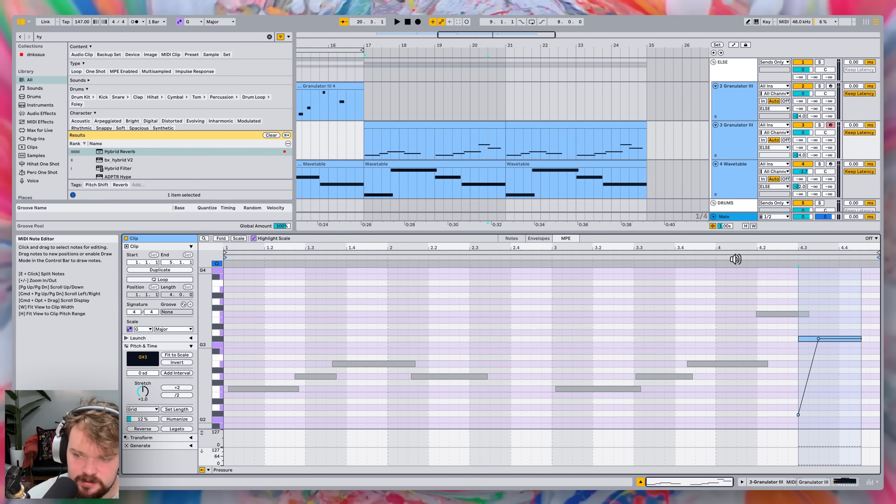
pyautogui.press('space')
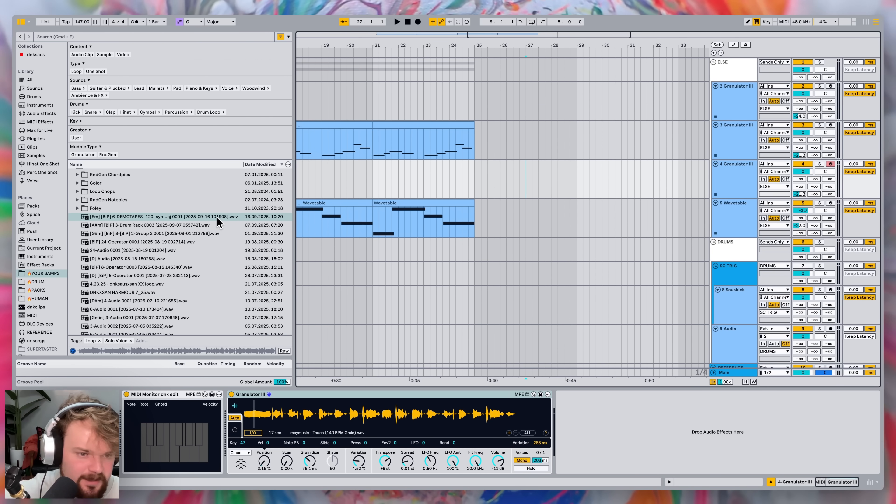
# Load the 6-DEMOTAPES_120 synth texture vocal sample into the new Granulator III and set Classic mode with Position at 20.3 %
pyautogui.click(218, 219)
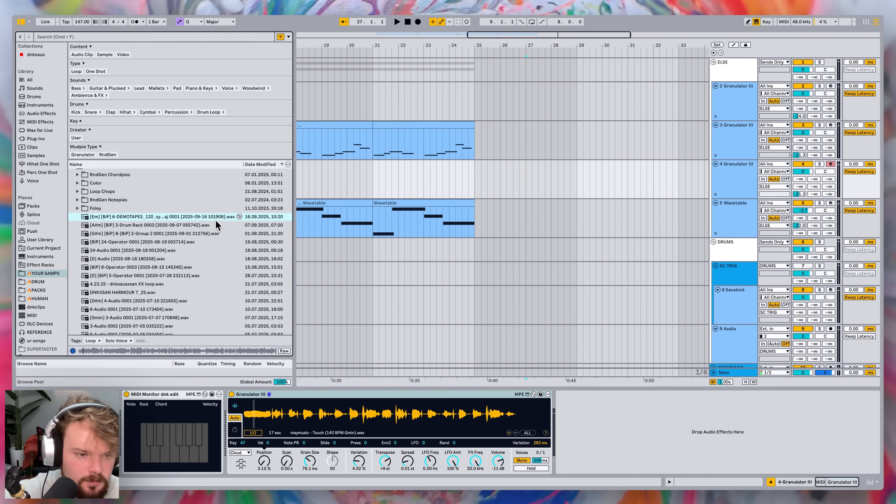
pyautogui.moveTo(163, 215); pyautogui.dragTo(377, 415)
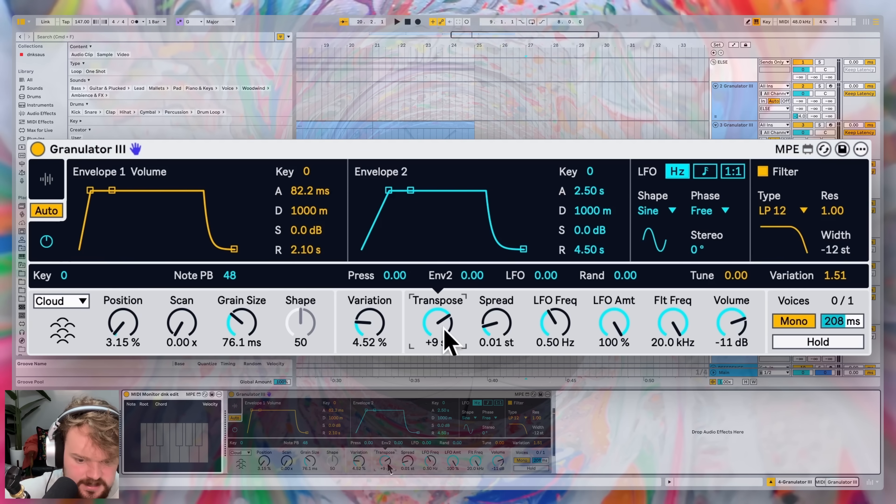
pyautogui.click(81, 301)
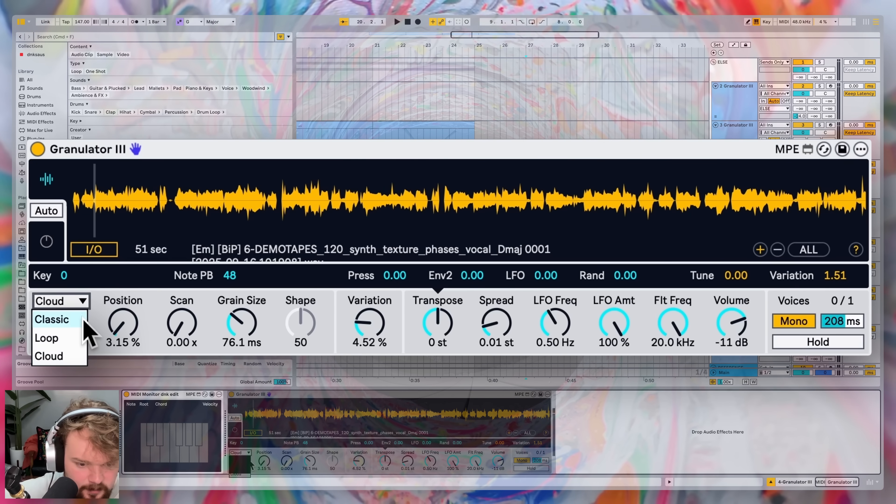
pyautogui.click(56, 320)
pyautogui.moveTo(95, 201)
pyautogui.mouseDown()
pyautogui.moveTo(144, 210)
pyautogui.moveTo(226, 198)
pyautogui.moveTo(356, 220)
pyautogui.moveTo(221, 216)
pyautogui.moveTo(228, 219)
pyautogui.mouseUp()
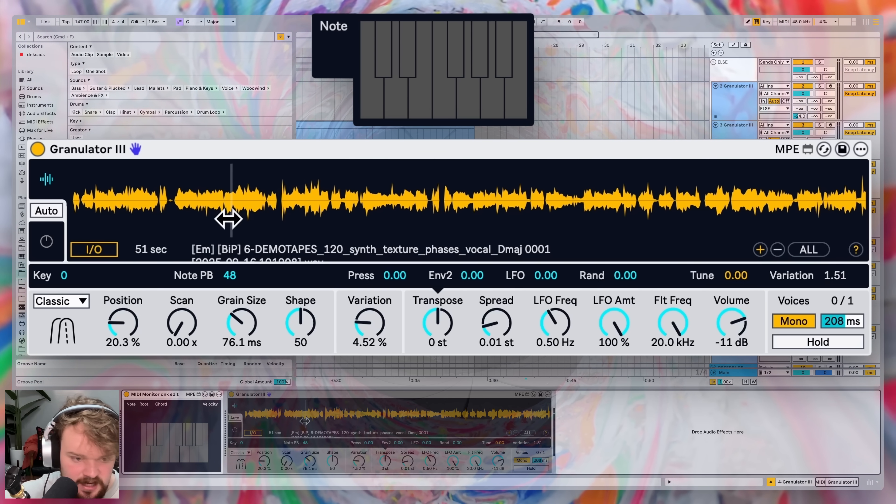
# Play short patterns with D3, E3 and G3 to audition the new sample in Classic mode
pyautogui.press('d')
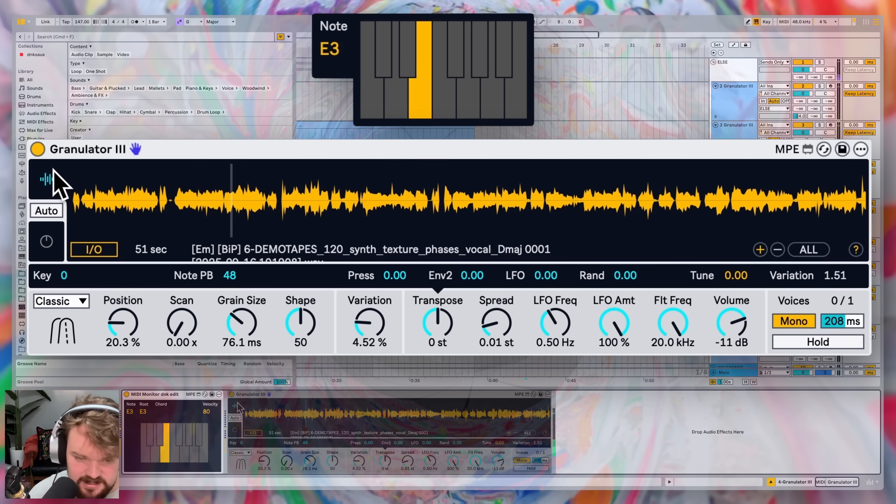
pyautogui.press('g')
pyautogui.press('g')
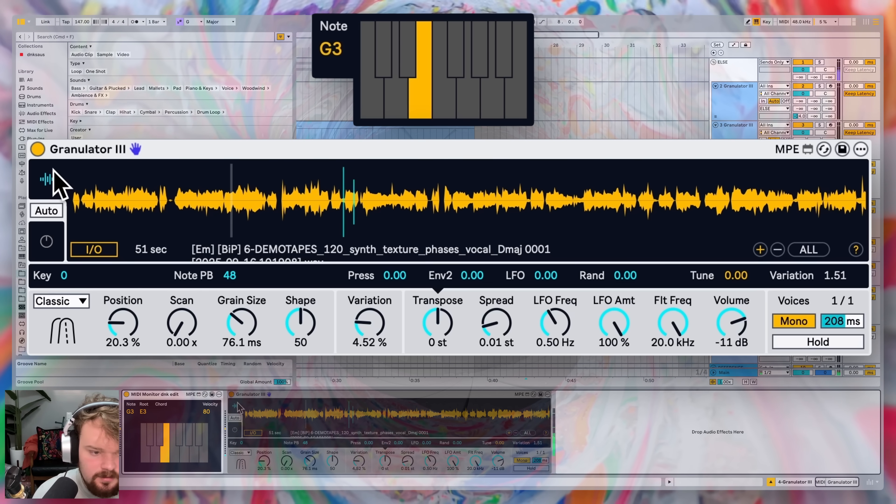
pyautogui.press('k')
pyautogui.press('s')
pyautogui.press('g')
pyautogui.press('g')
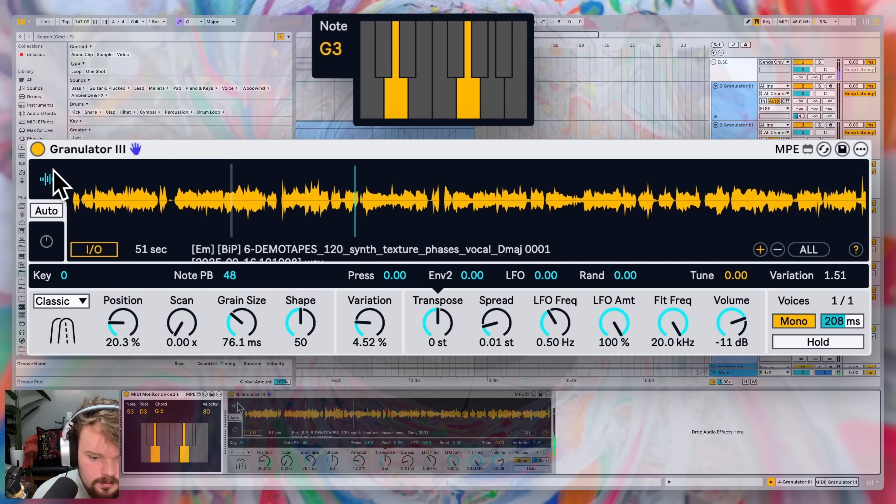
pyautogui.press('d')
pyautogui.press('g')
pyautogui.press('g')
pyautogui.press('k')
pyautogui.press('l')
pyautogui.press('g')
pyautogui.press('g')
pyautogui.press('h')
pyautogui.press('d')
pyautogui.press('f')
# Raise Grain Size to 274 ms while playing E3 and G3
pyautogui.click(235, 326)
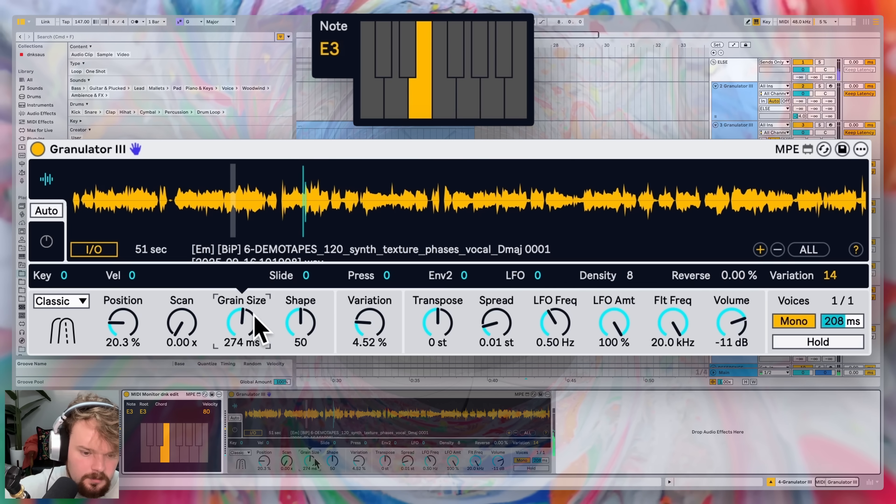
pyautogui.press('g')
pyautogui.moveTo(251, 313); pyautogui.dragTo(251, 304)
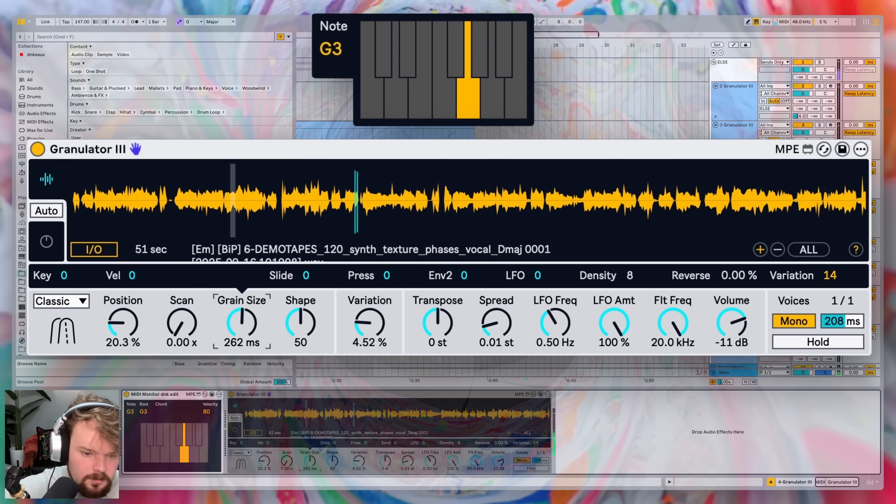
pyautogui.moveTo(251, 313); pyautogui.dragTo(251, 310)
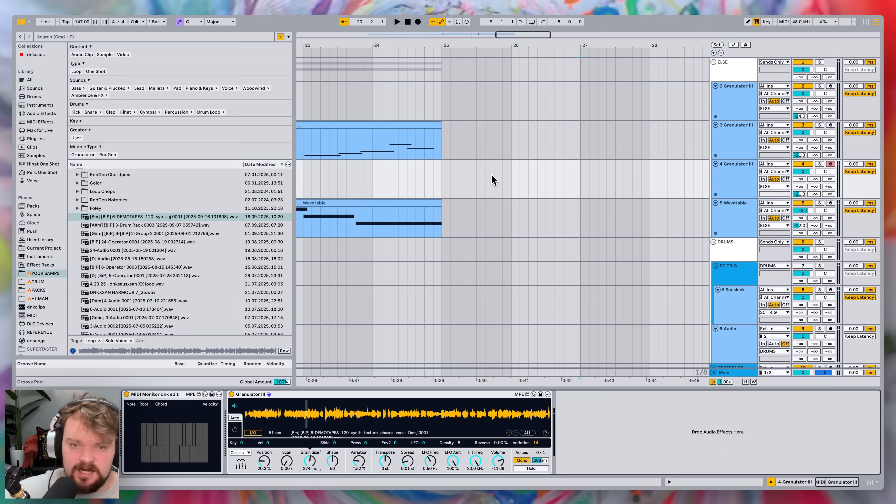
# Place the insert marker at bar 25 on the new Granulator III track and test a 408 ms Grain Size with C3 and E3
pyautogui.click(455, 179)
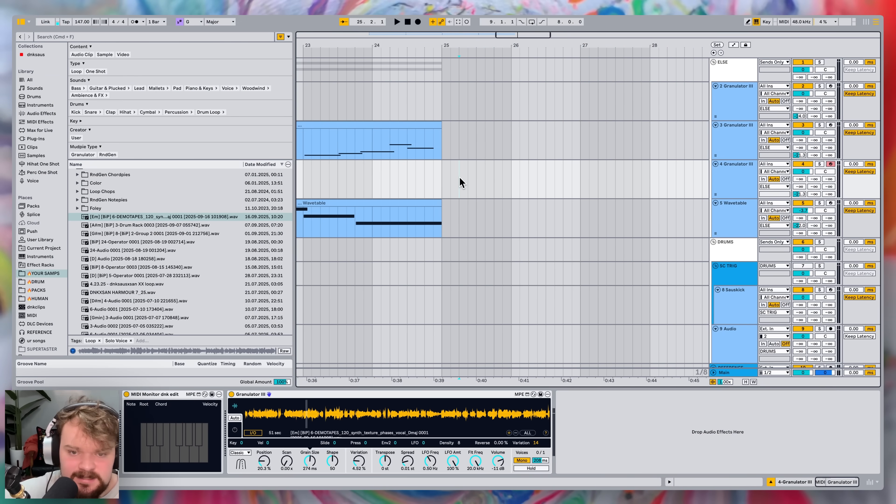
pyautogui.moveTo(454, 178); pyautogui.dragTo(445, 180)
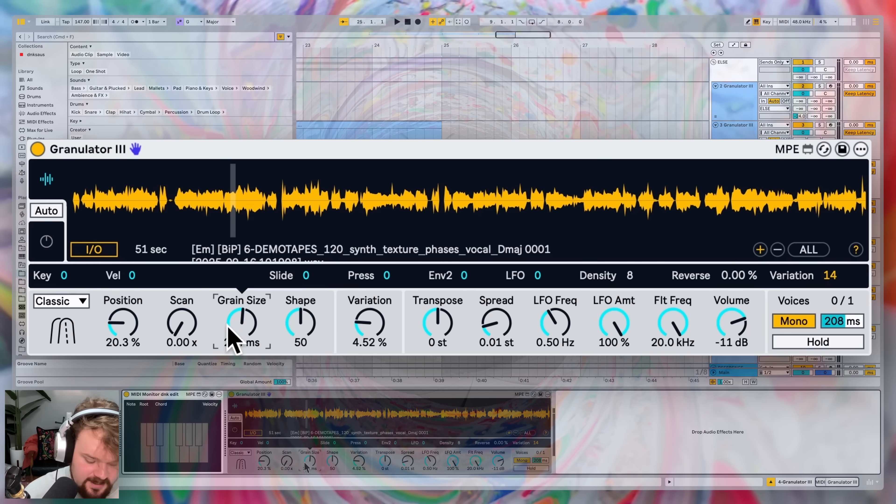
pyautogui.moveTo(233, 339); pyautogui.dragTo(233, 328)
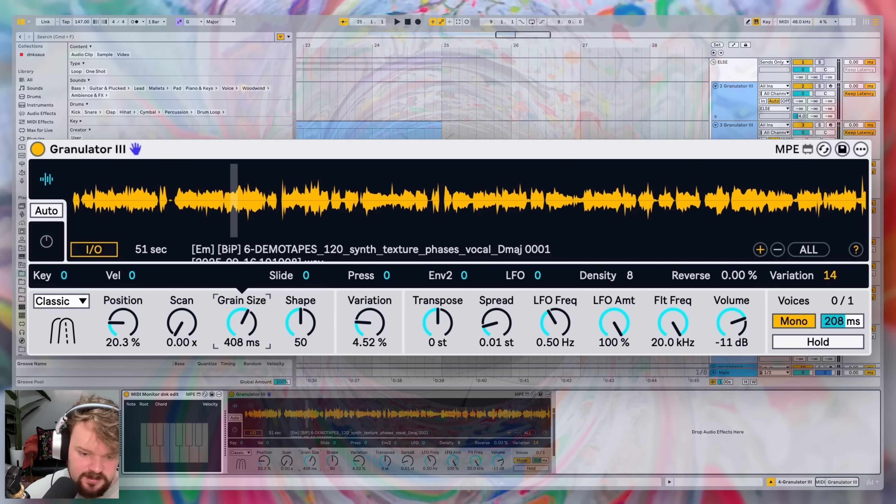
pyautogui.press('a')
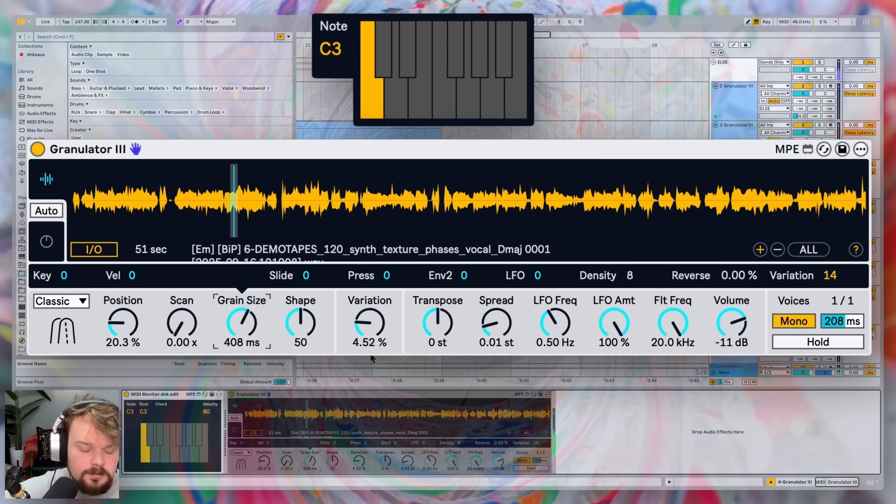
pyautogui.press('d')
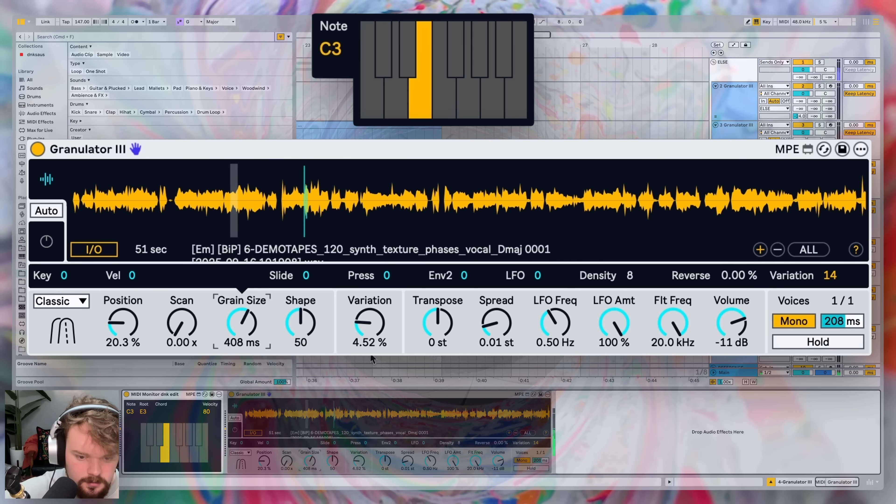
pyautogui.press('f')
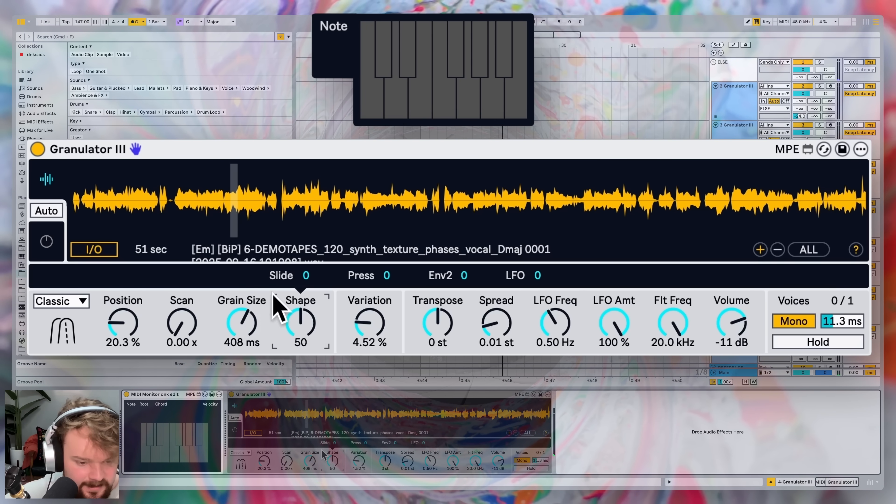
# Shape Envelope 2 with a 0.01 ms attack, a decay of about 9.34 s and a sustain of -inf dB
pyautogui.click(51, 245)
pyautogui.moveTo(410, 190); pyautogui.dragTo(413, 219)
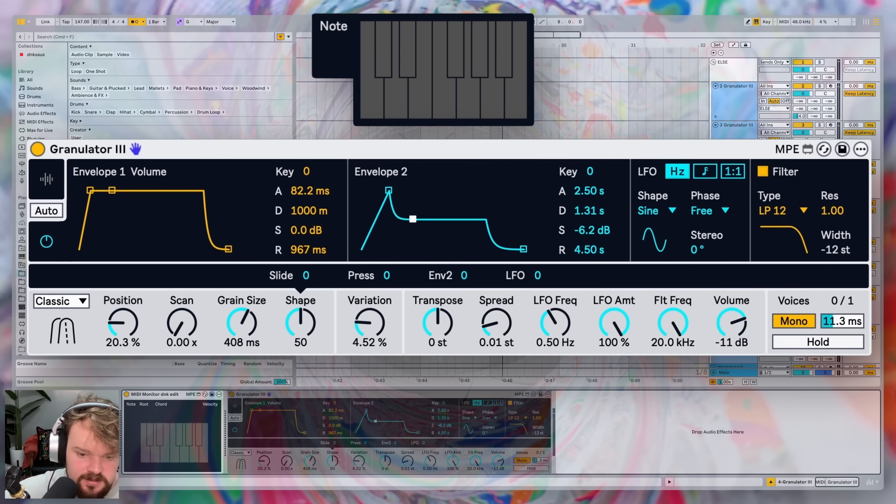
pyautogui.moveTo(389, 191); pyautogui.dragTo(362, 191)
pyautogui.moveTo(413, 219); pyautogui.dragTo(402, 248)
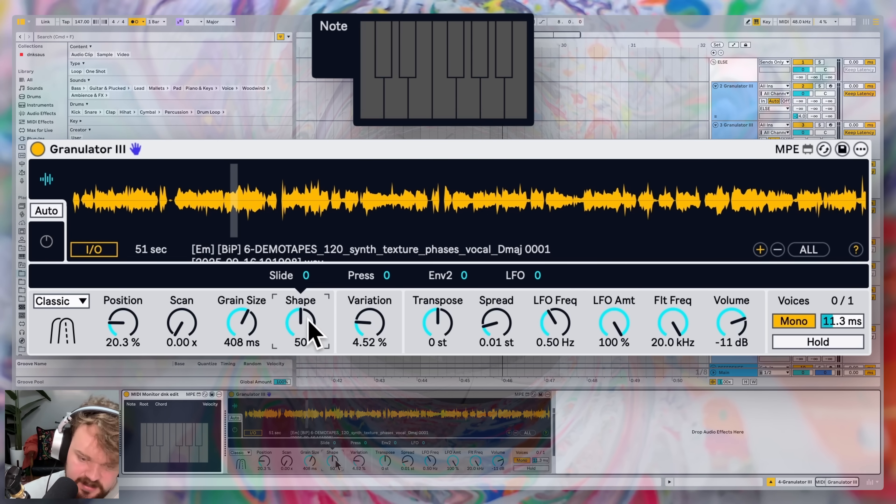
# Audition Shape at 23, 13 and 100 and Grain Size at 121 ms on C3, returning them to 50 and 408 ms
pyautogui.moveTo(301, 323)
pyautogui.mouseDown()
pyautogui.moveTo(301, 344)
pyautogui.moveTo(301, 323)
pyautogui.mouseUp()
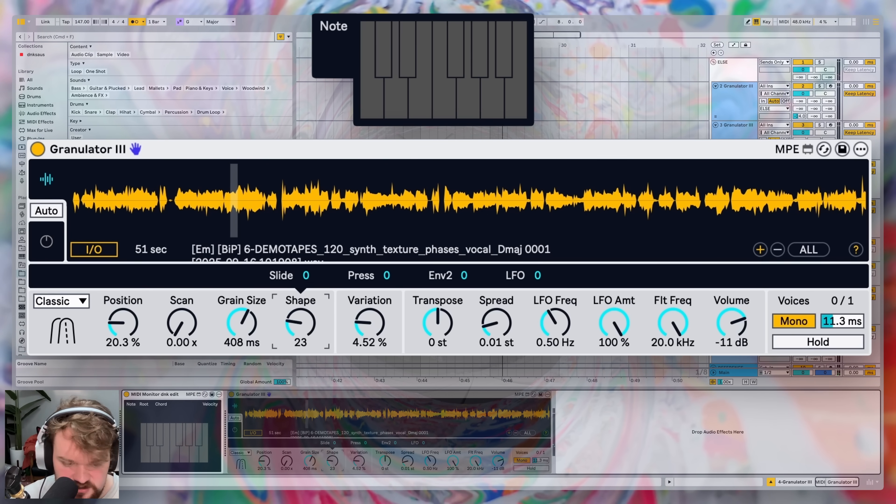
pyautogui.press('a')
pyautogui.moveTo(299, 325); pyautogui.dragTo(299, 322)
pyautogui.moveTo(243, 325)
pyautogui.mouseDown()
pyautogui.moveTo(244, 346)
pyautogui.moveTo(241, 313)
pyautogui.mouseUp()
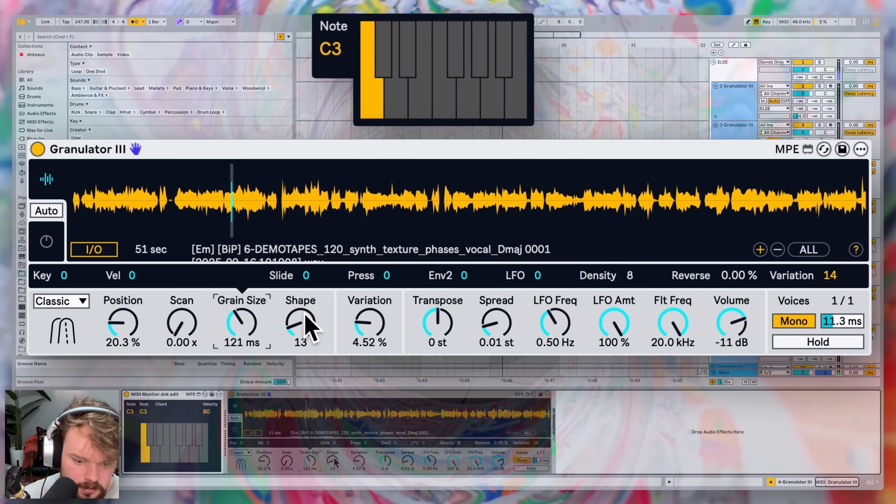
pyautogui.moveTo(301, 323); pyautogui.dragTo(301, 310)
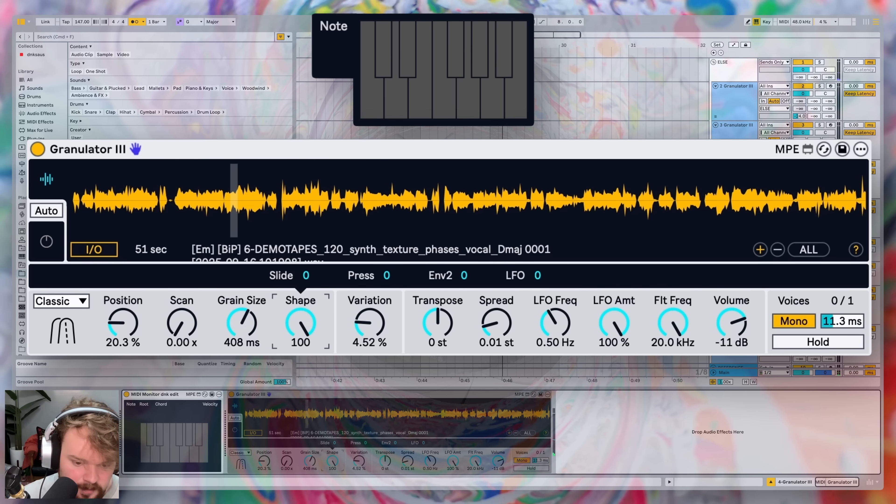
pyautogui.moveTo(304, 323); pyautogui.dragTo(304, 330)
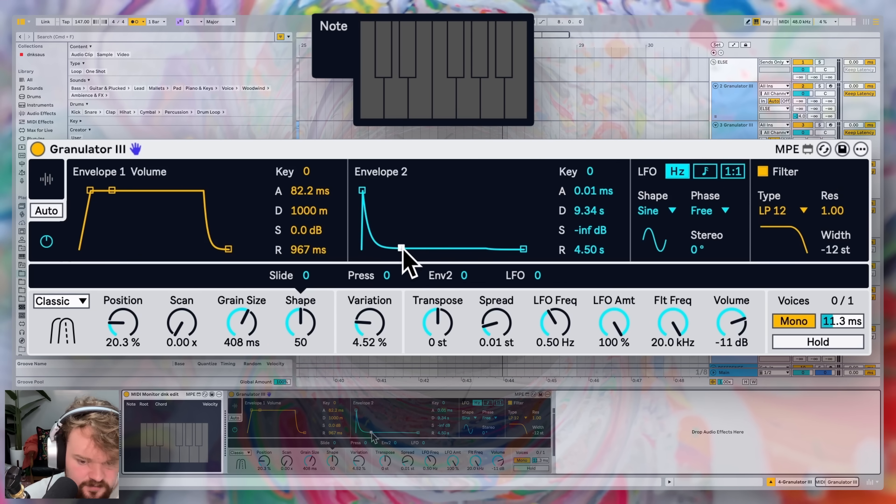
# Set the Envelope 2 modulation amount on Shape to -57
pyautogui.moveTo(475, 276); pyautogui.dragTo(475, 296)
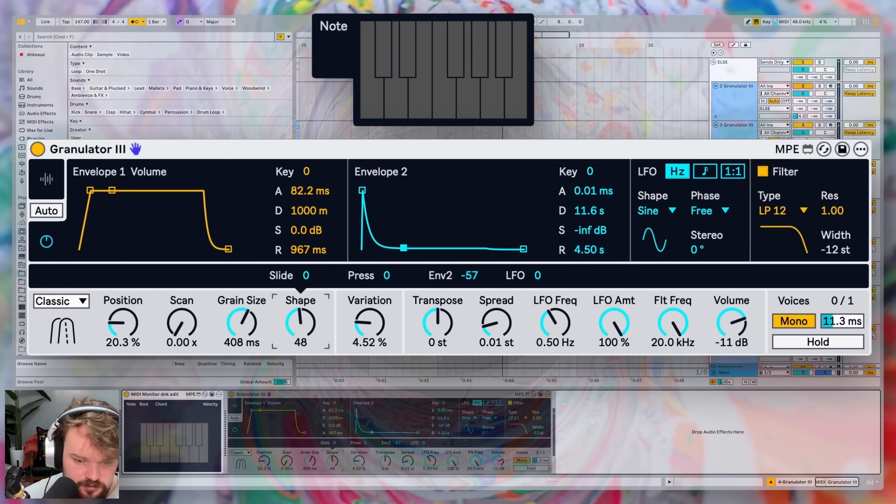
# Set the Envelope 2 amount on Grain Size to -84 and the Envelope 2 decay to 2.12 s, auditioning on C3
pyautogui.click(265, 316)
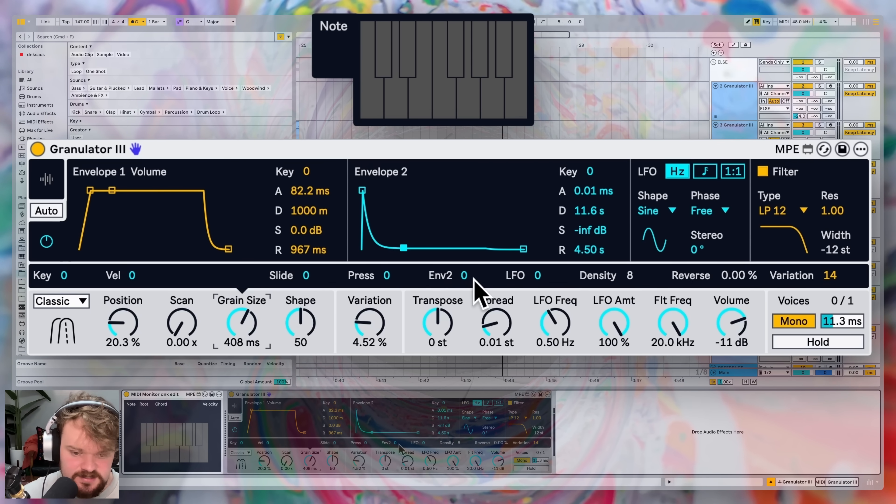
pyautogui.moveTo(474, 277); pyautogui.dragTo(474, 297)
pyautogui.press('a')
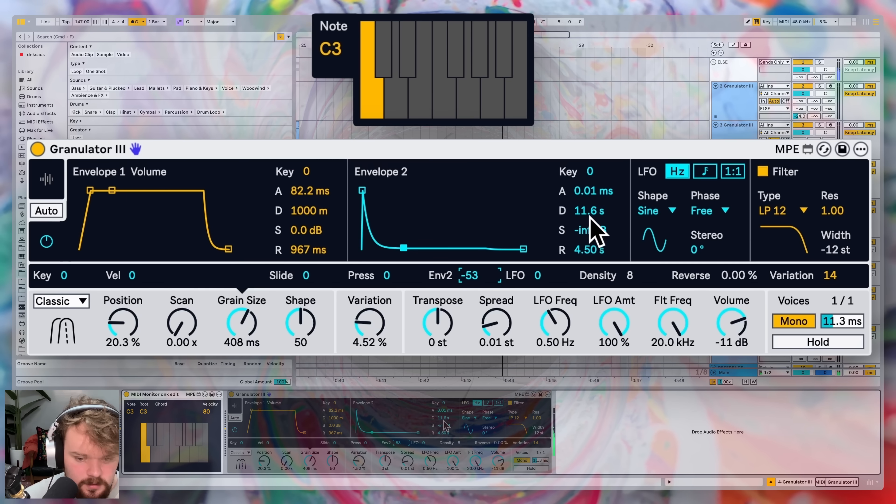
pyautogui.moveTo(590, 216); pyautogui.dragTo(590, 247)
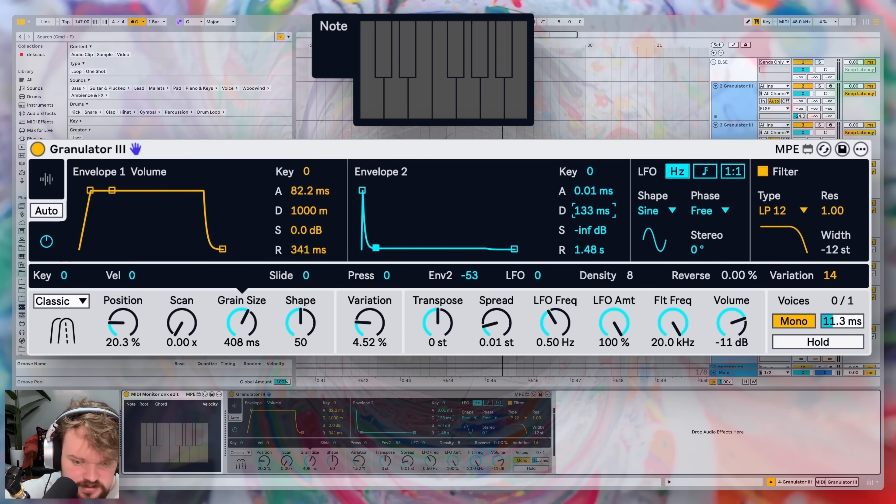
pyautogui.press('a')
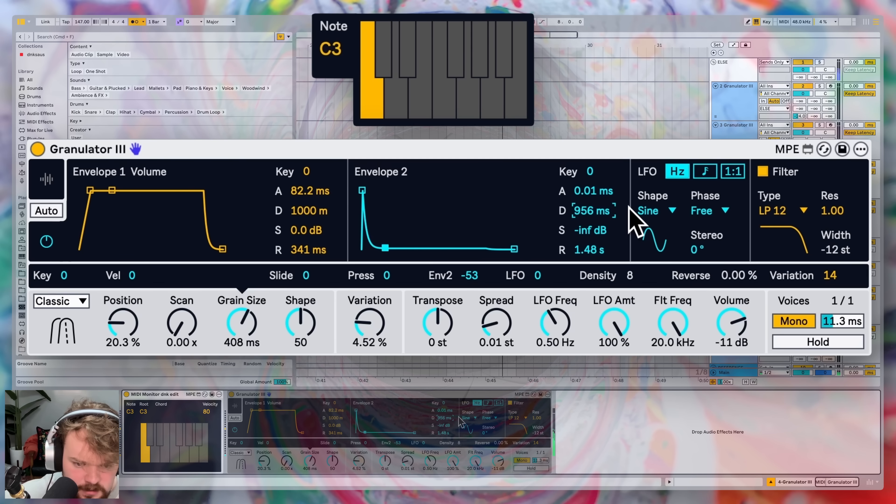
pyautogui.moveTo(592, 211); pyautogui.dragTo(593, 198)
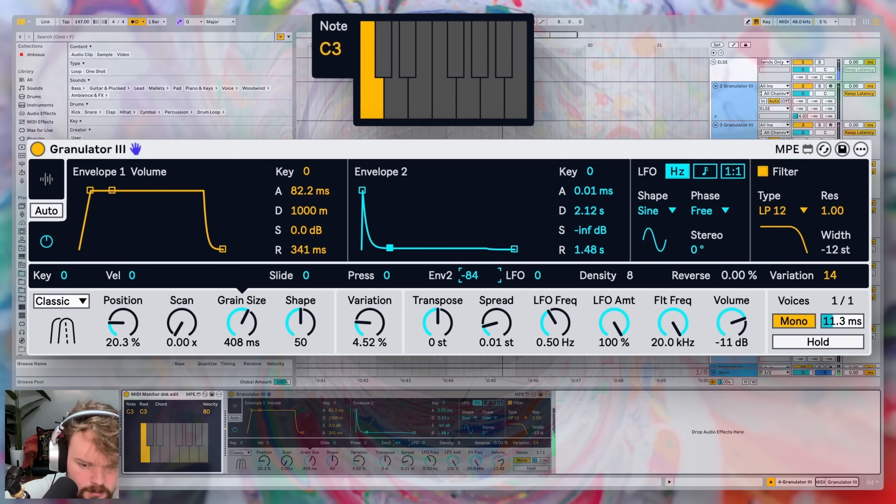
# Audition high notes such as D7, B7 and C8 on the vocal sample with Transpose raised, and reset Transpose to 0 st
pyautogui.click(46, 179)
pyautogui.press('x')
pyautogui.press('x')
pyautogui.press('x')
pyautogui.press('x')
pyautogui.press('g')
pyautogui.press('t')
pyautogui.press('y')
pyautogui.press('j')
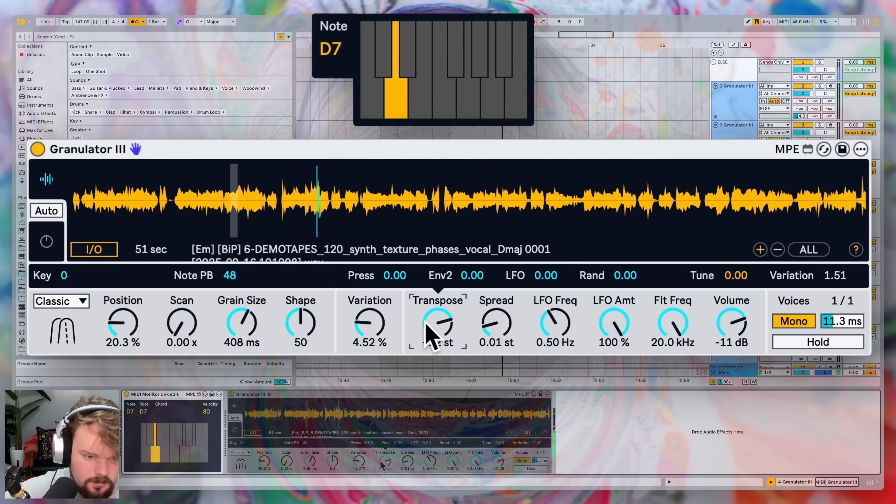
pyautogui.press('k')
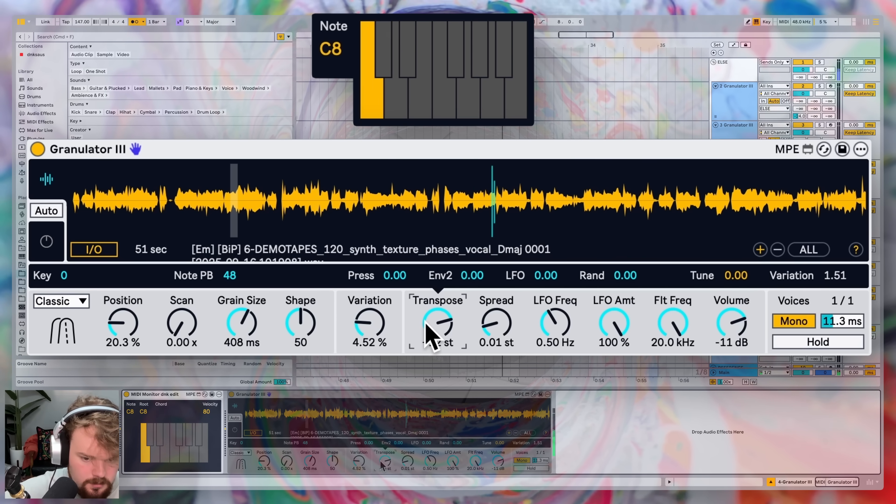
pyautogui.press('j')
pyautogui.press('j')
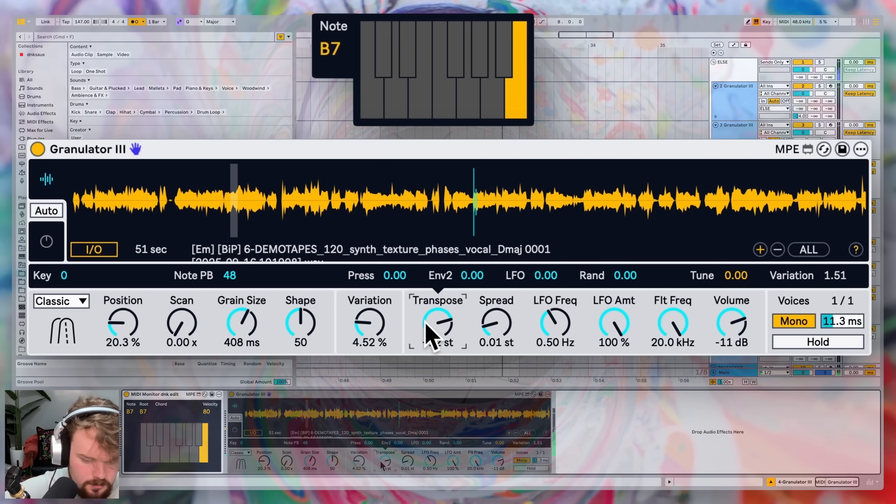
pyautogui.press('w')
pyautogui.doubleClick(426, 321)
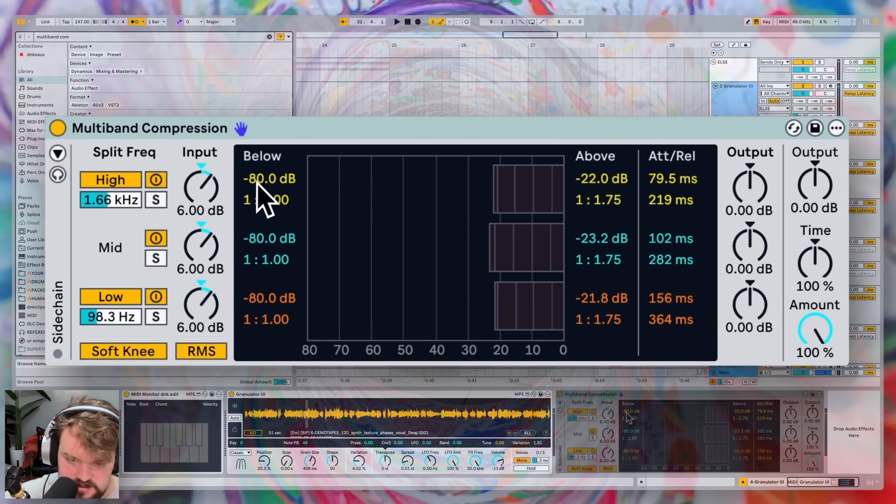
# Set Multiband Compression's High split to 4.16 kHz, High and Mid outputs to 0.50 and 0.30 dB, and Time to 155 %
pyautogui.moveTo(125, 201); pyautogui.dragTo(125, 180)
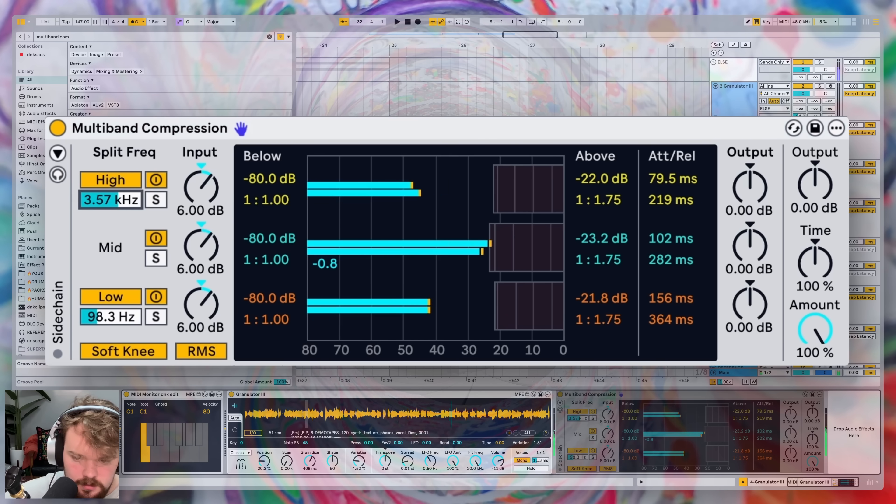
pyautogui.moveTo(118, 199); pyautogui.dragTo(118, 197)
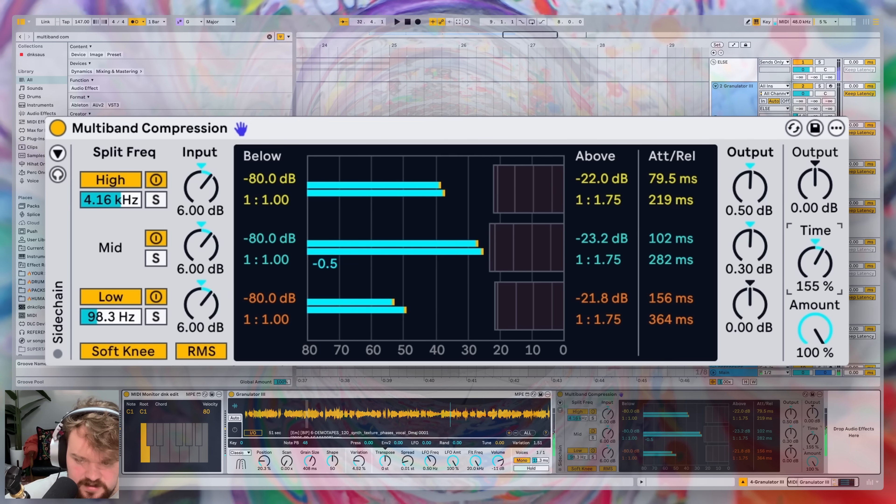
pyautogui.moveTo(815, 263)
pyautogui.mouseDown()
pyautogui.moveTo(815, 250)
pyautogui.moveTo(815, 263)
pyautogui.mouseUp()
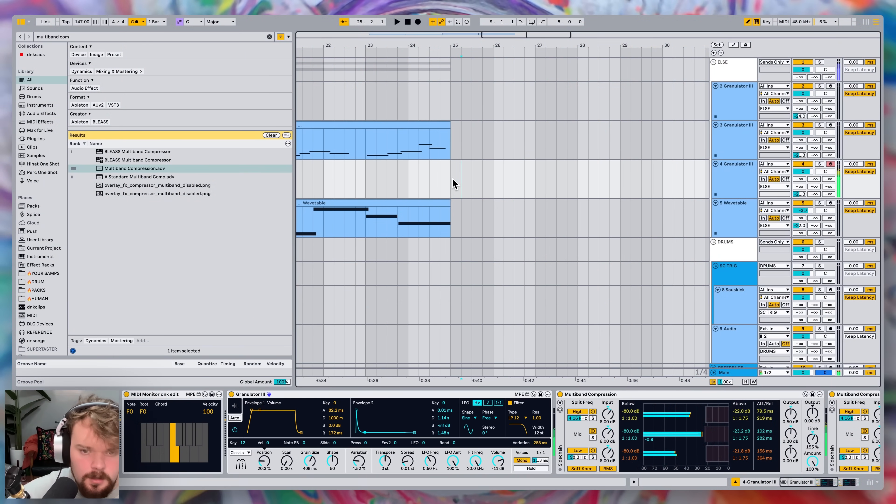
# Mark the region from bar 25 on Granulator III track 4 for the bass part, and check its clip during playback
pyautogui.moveTo(452, 178); pyautogui.dragTo(500, 184)
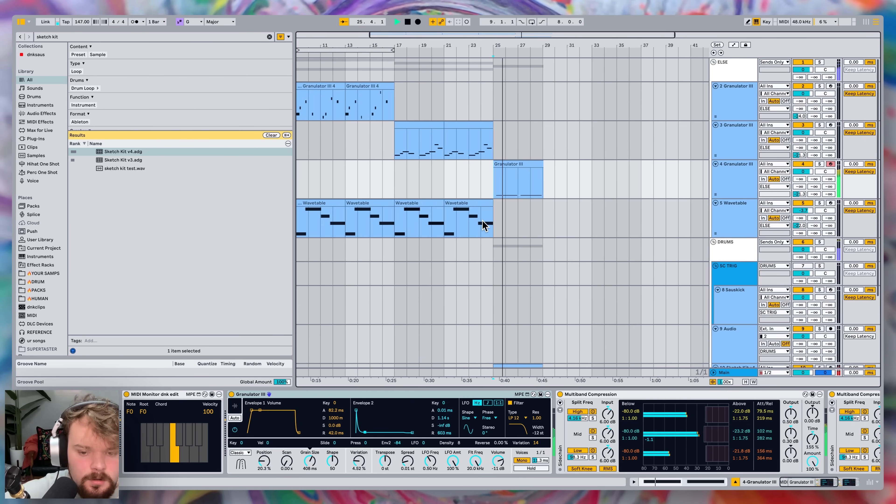
pyautogui.scroll(-5, 485, 222)
pyautogui.scroll(8, 492, 220)
pyautogui.scroll(5, 490, 222)
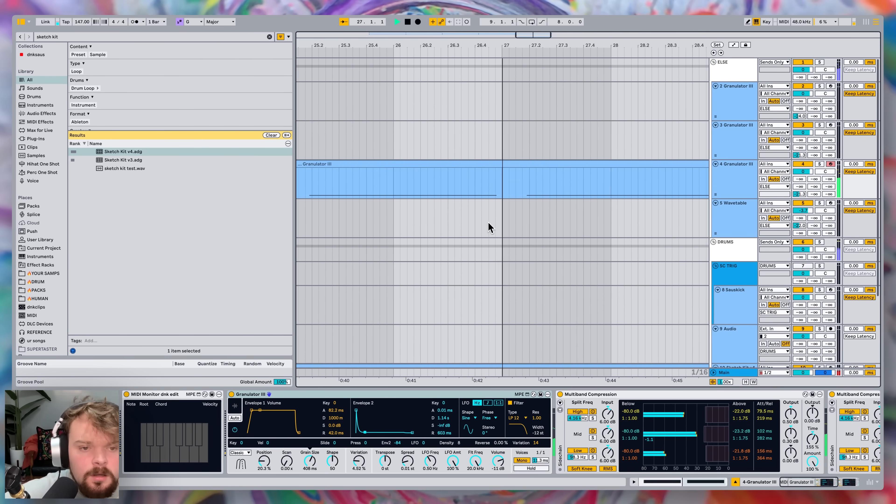
pyautogui.scroll(-5, 488, 224)
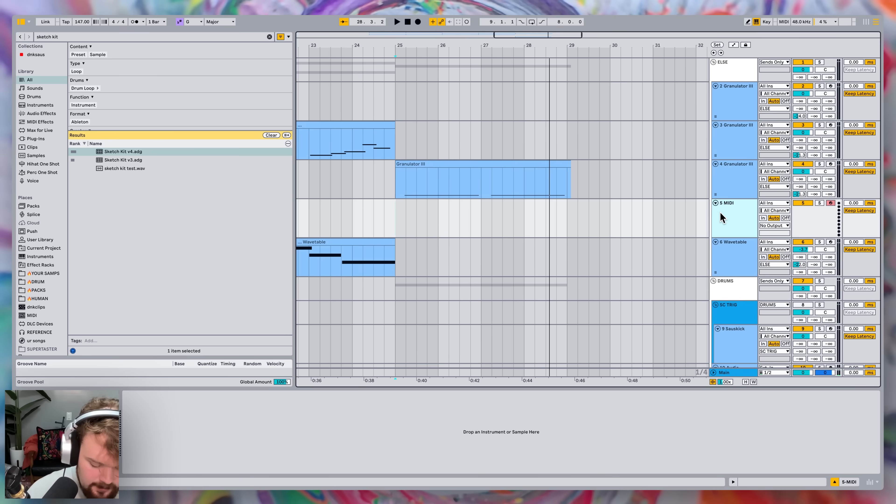
# Search the browser for "hip" and load Hip-Hop Sub Bass.adg onto the new MIDI track 5
pyautogui.press('super+f')
pyautogui.write('hip')
pyautogui.press('Down')
pyautogui.press('Return')
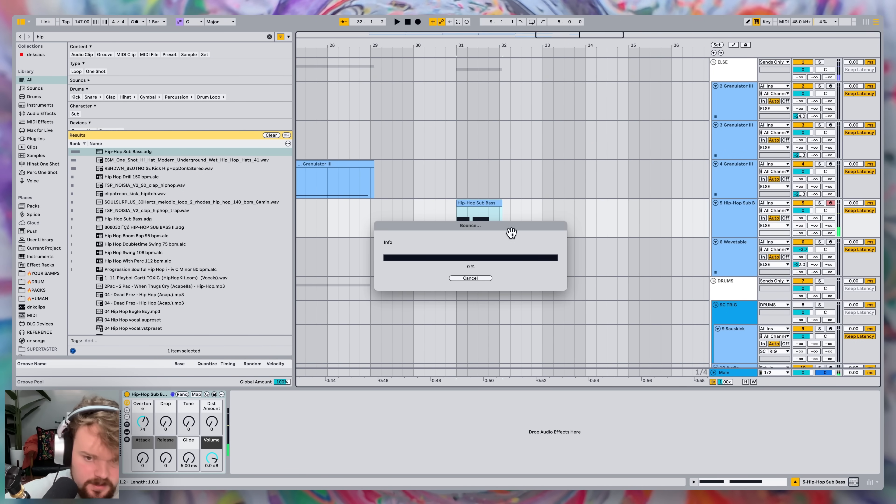
# Duplicate Granulator III track 4 together with its bass clip
pyautogui.press('Up')
pyautogui.press('super+d')
pyautogui.scroll(-5, 480, 176)
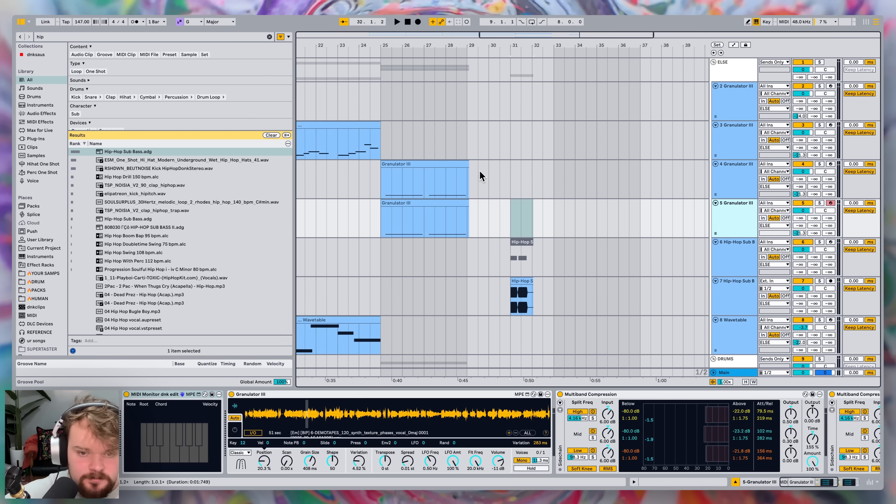
# Remove both Multiband Compression devices from the duplicated track and load the bounced Hip-Hop Sub Bass audio into its Granulator III
pyautogui.click(604, 396)
pyautogui.press('Delete')
pyautogui.press('Delete')
pyautogui.moveTo(523, 282); pyautogui.dragTo(402, 406)
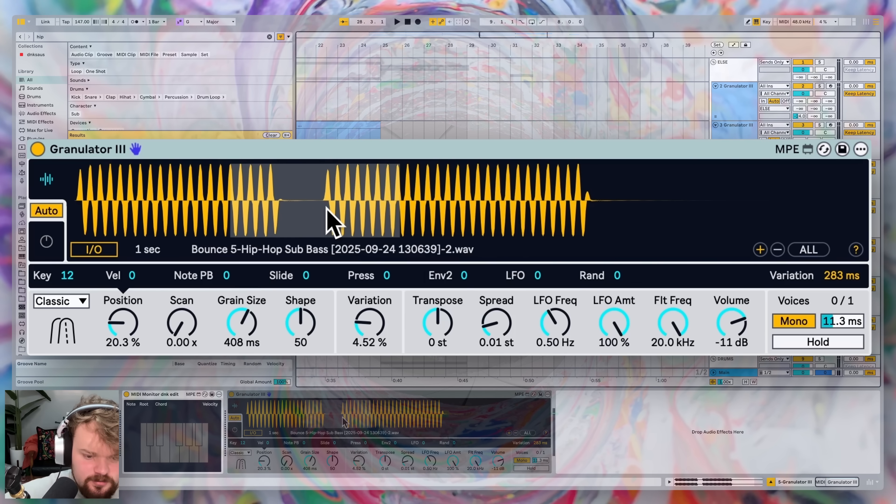
# Shape the sub bass grains with Position at 59.6 %, an adjusted Envelope 2 attack and Envelope 2 modulation of -49 on Shape
pyautogui.click(388, 219)
pyautogui.scroll(5, 387, 219)
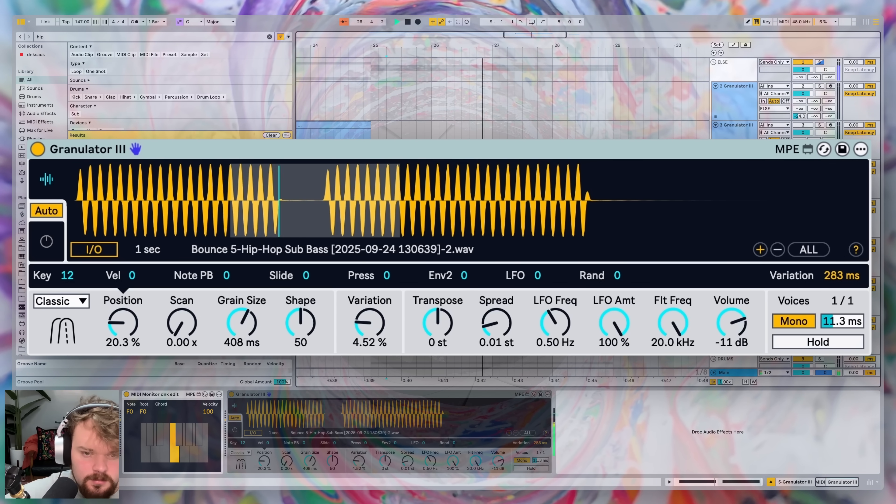
pyautogui.click(62, 236)
pyautogui.moveTo(597, 191); pyautogui.dragTo(596, 177)
pyautogui.moveTo(692, 206); pyautogui.dragTo(679, 206)
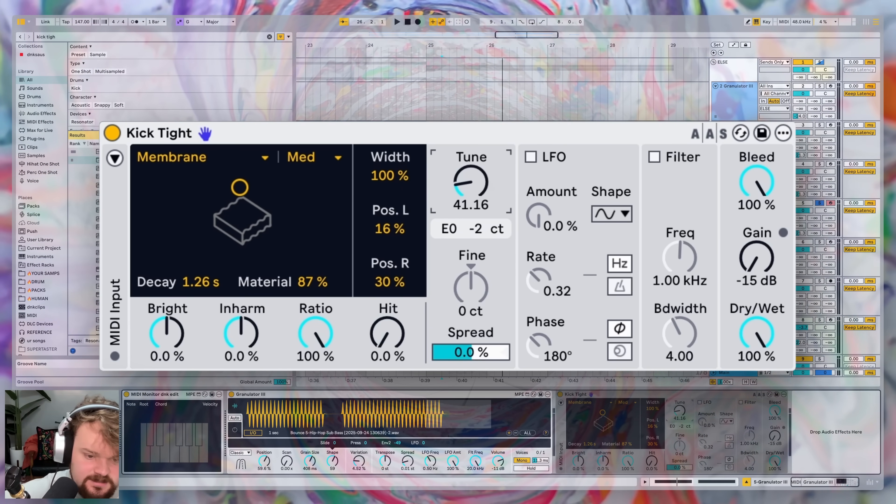
# Play back the granular sub bass through the Kick Tight resonator
pyautogui.press('space')
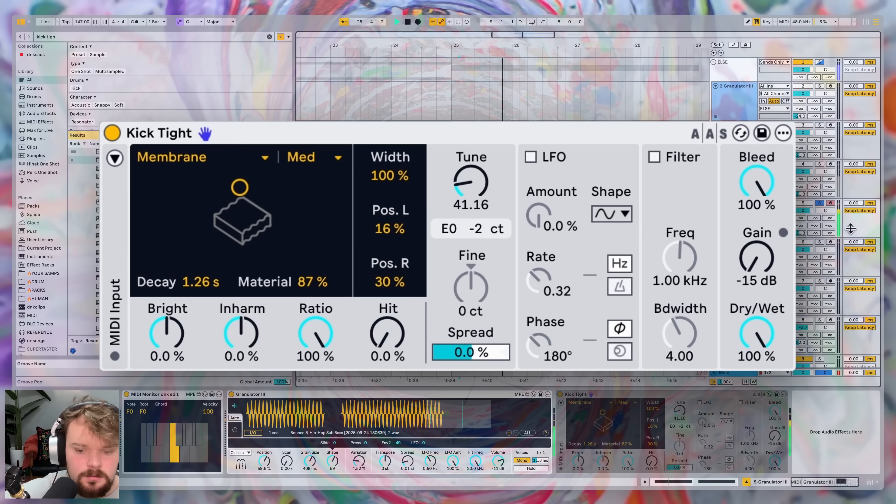
pyautogui.press('space')
pyautogui.press('space')
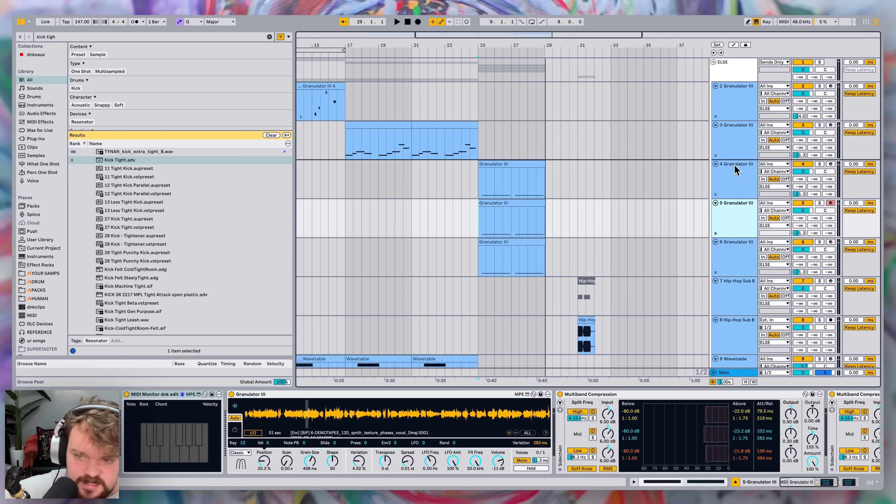
# Set Transpose to +24 st on track 4's Granulator III, audition a note and shift the grain position in the vocal sample
pyautogui.click(736, 171)
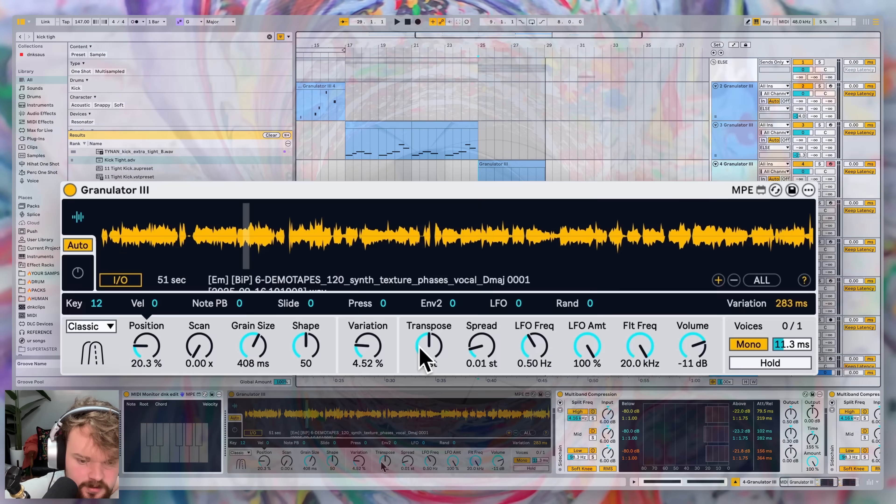
pyautogui.moveTo(381, 461); pyautogui.dragTo(382, 453)
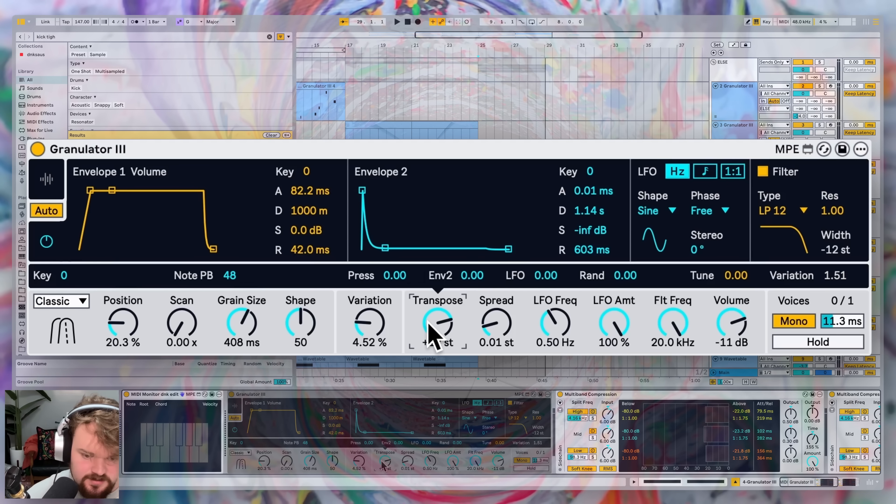
pyautogui.press('s')
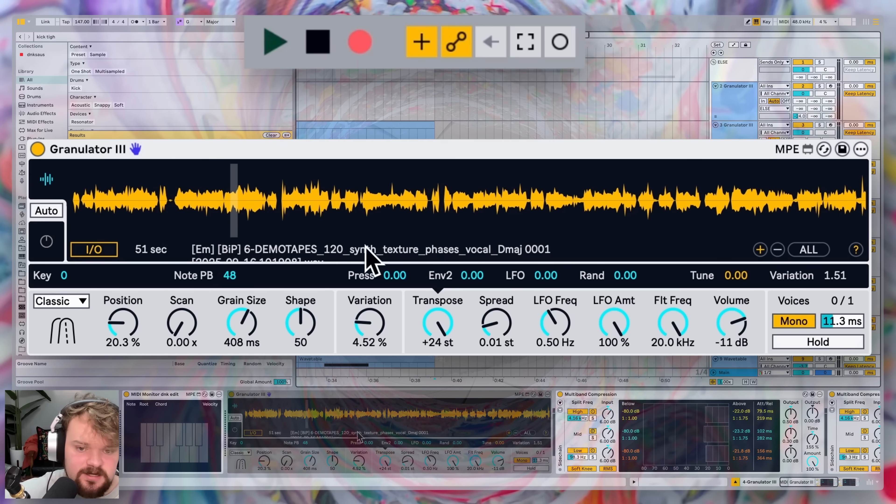
pyautogui.moveTo(193, 192)
pyautogui.mouseDown()
pyautogui.moveTo(260, 206)
pyautogui.moveTo(200, 201)
pyautogui.mouseUp()
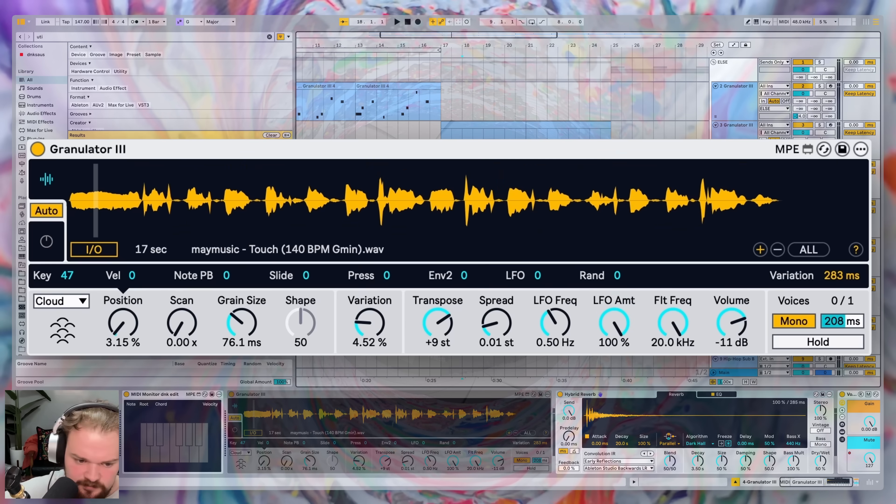
# Move the grain position farther into the maymusic - Touch vocal and shorten the volume envelope's release
pyautogui.moveTo(214, 208)
pyautogui.mouseDown()
pyautogui.moveTo(415, 186)
pyautogui.moveTo(440, 202)
pyautogui.moveTo(255, 219)
pyautogui.moveTo(312, 209)
pyautogui.mouseUp()
pyautogui.click(49, 247)
pyautogui.moveTo(306, 250); pyautogui.dragTo(306, 279)
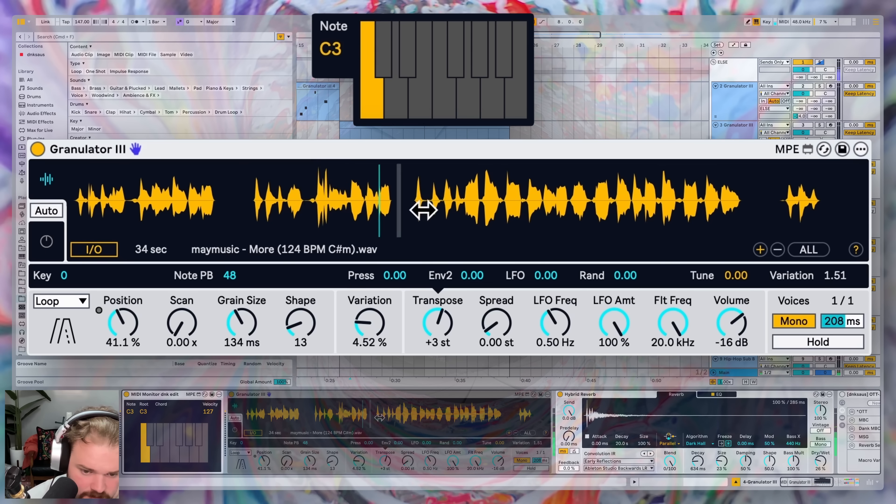
# For the maymusic - More vocal, set Position to 9.75 %, the playback mode to Classic and Grain Size to 93.0 ms
pyautogui.moveTo(421, 208); pyautogui.dragTo(180, 201)
pyautogui.click(70, 301)
pyautogui.click(72, 320)
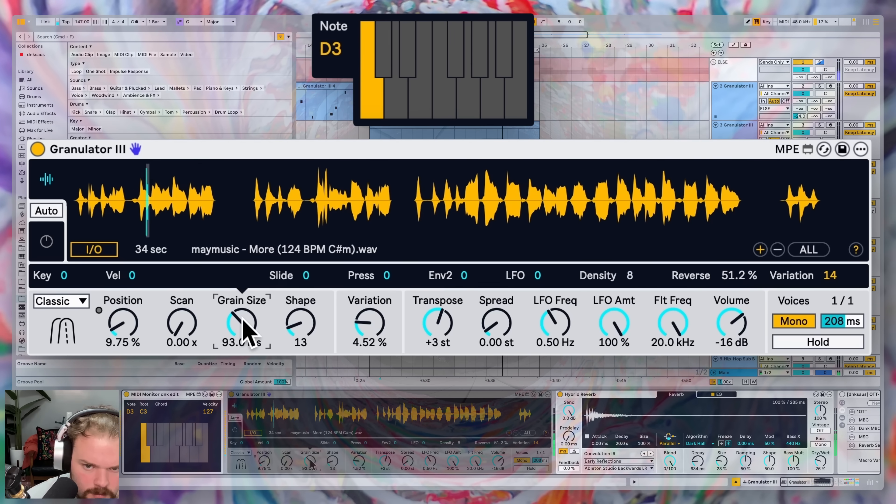
# Audition a short melodic phrase around D3 with the Classic-mode vocal grains
pyautogui.press('f')
pyautogui.press('g')
pyautogui.press('d')
pyautogui.press('s')
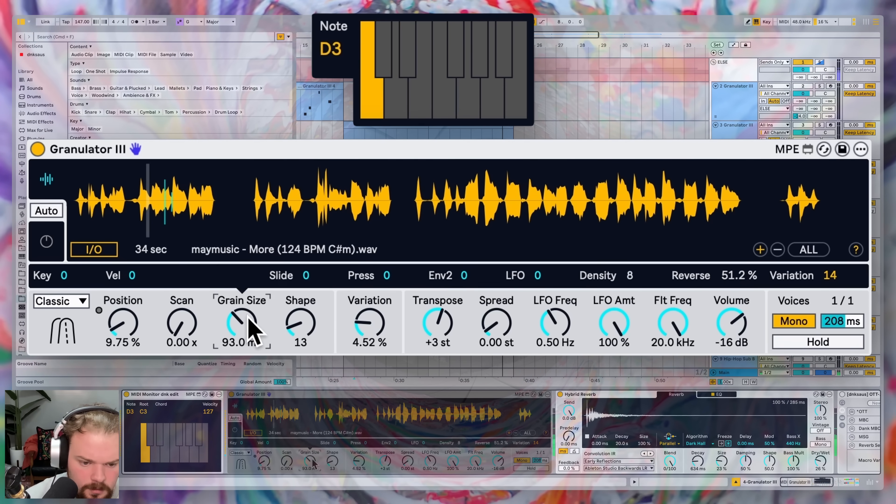
pyautogui.press('s')
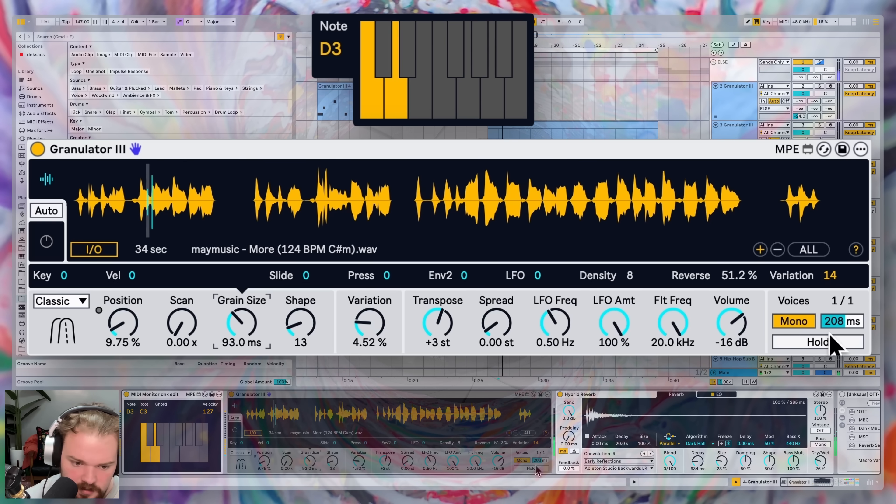
# Shorten the mono glide time and test it with repeated D3 notes and an F3
pyautogui.moveTo(861, 321)
pyautogui.mouseDown()
pyautogui.moveTo(861, 340)
pyautogui.moveTo(861, 324)
pyautogui.mouseUp()
pyautogui.press('s')
pyautogui.press('s')
pyautogui.press('s')
pyautogui.press('s')
pyautogui.press('f')
pyautogui.moveTo(549, 457); pyautogui.dragTo(549, 461)
pyautogui.press('space')
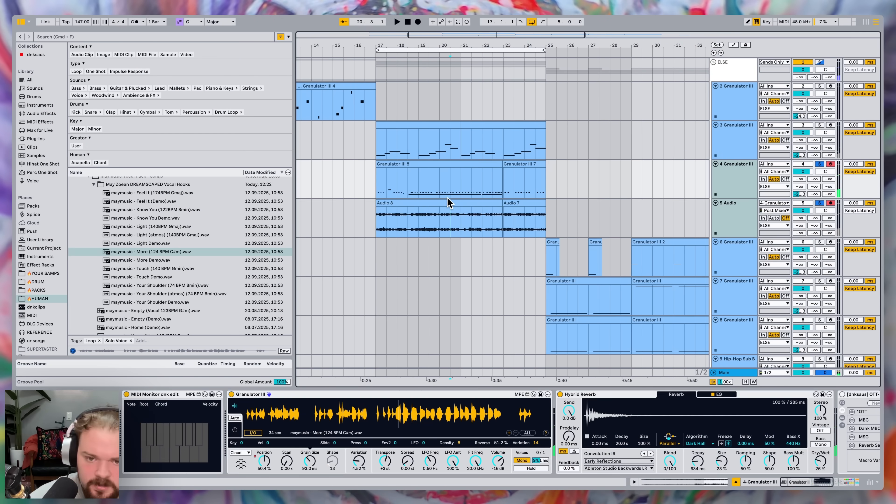
# Select the Audio 8 clip on track 5 and show the track's take lanes
pyautogui.click(448, 201)
pyautogui.click(716, 234)
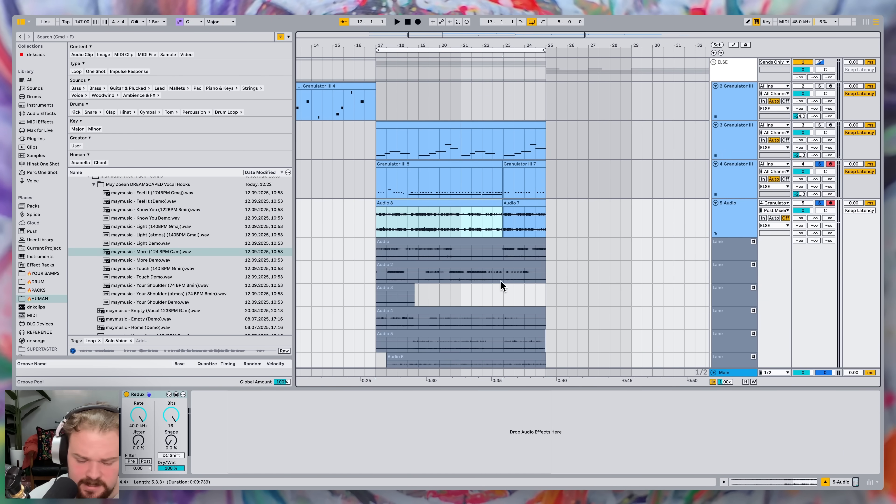
pyautogui.scroll(-3, 544, 272)
# Audition the recorded takes and comp the Audio 7 take with a short separate segment around bar 21, using Draw mode
pyautogui.click(482, 263)
pyautogui.press('b')
pyautogui.moveTo(510, 259); pyautogui.dragTo(510, 260)
pyautogui.press('space')
pyautogui.press('space')
pyautogui.click(499, 295)
pyautogui.press('space')
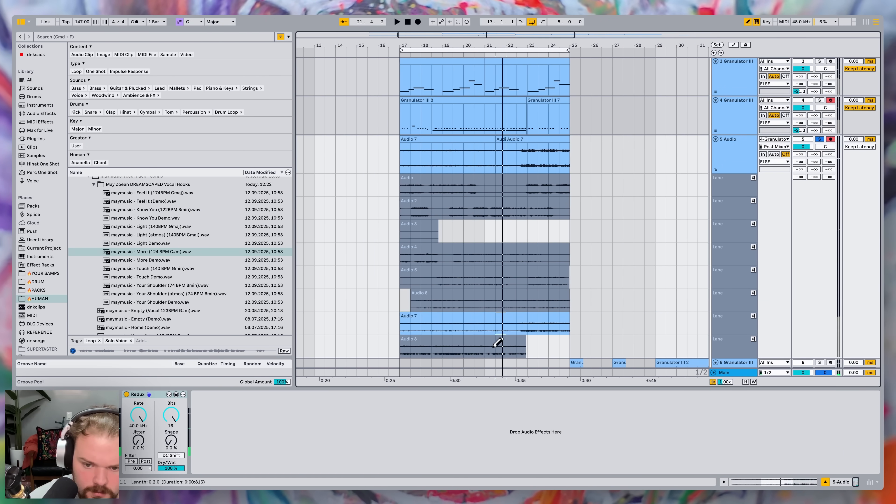
# Compare the Audio 8 and Audio 7 takes in the half-bar comp segment around bar 21.3, choosing Audio 7
pyautogui.click(497, 346)
pyautogui.press('space')
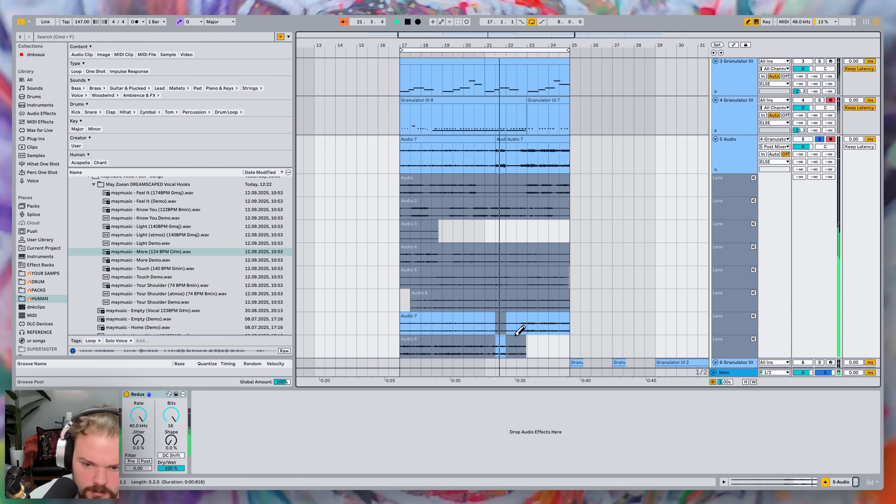
pyautogui.click(501, 324)
pyautogui.hscroll(-2, 492, 324)
pyautogui.hscroll(1, 483, 324)
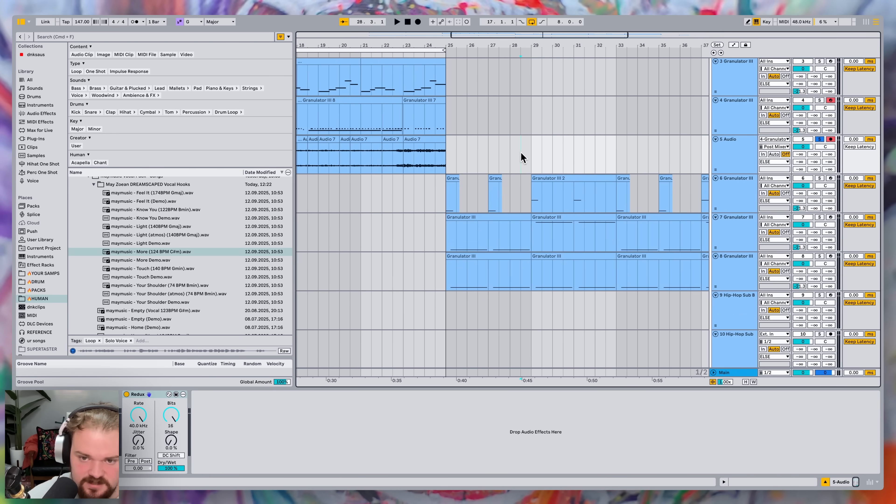
# Select the short audio clip just before bar 29 on track 5 and audition it in context
pyautogui.scroll(3, 521, 152)
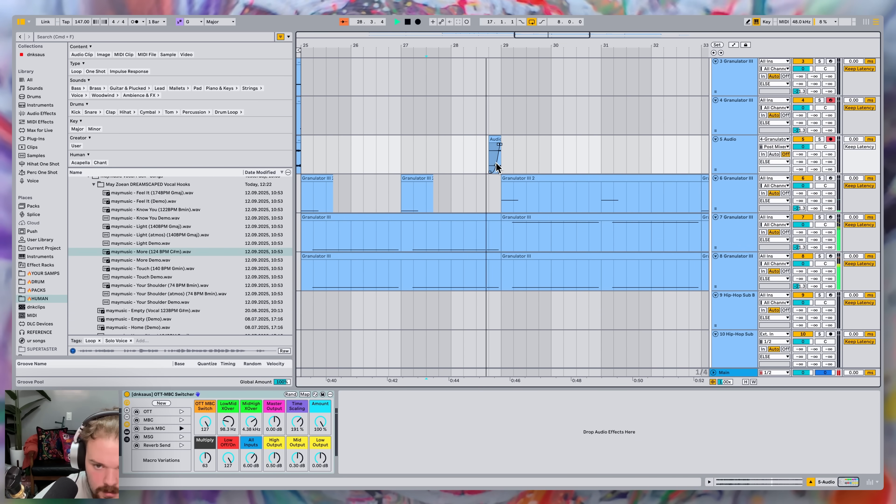
pyautogui.click(497, 142)
pyautogui.press('space')
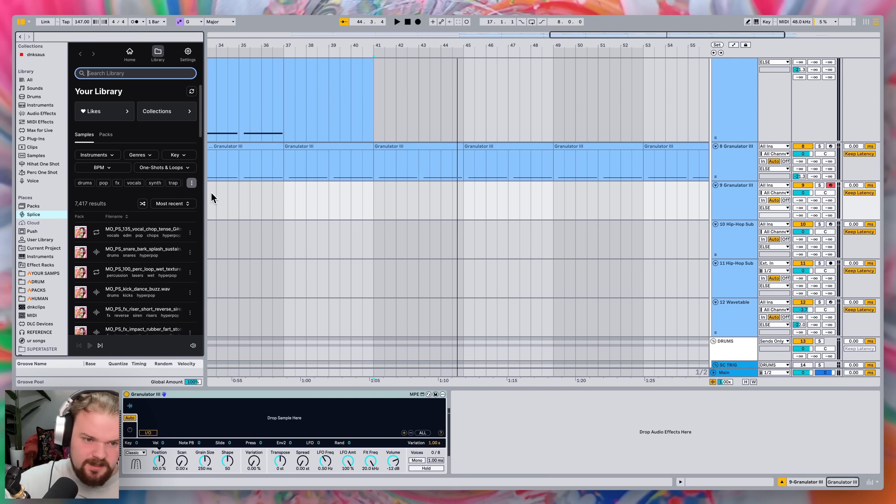
# Widen the browser and filter the Splice library to major-key loops
pyautogui.moveTo(204, 195); pyautogui.dragTo(220, 194)
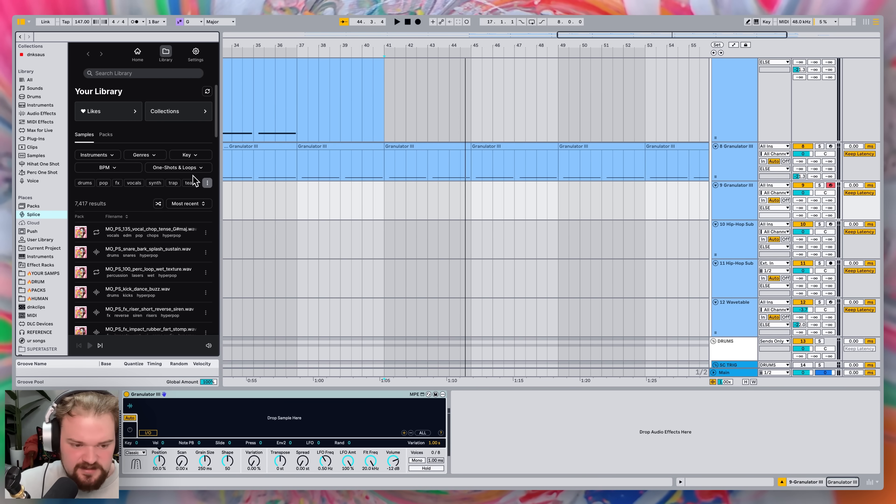
pyautogui.click(174, 167)
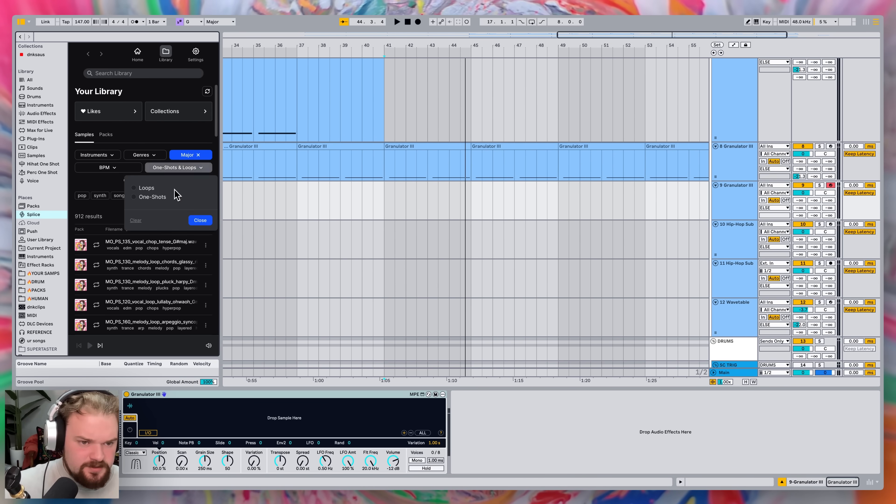
pyautogui.click(148, 189)
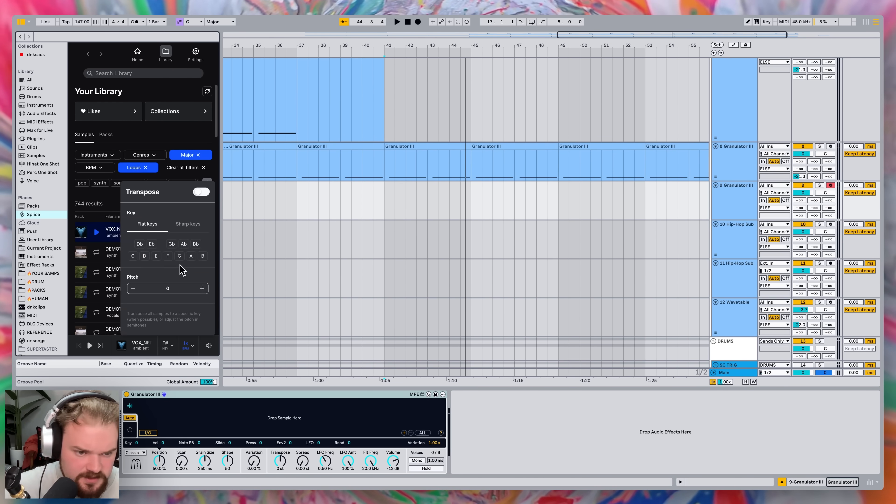
# Audition several of the filtered major-key loops in the Splice library
pyautogui.click(105, 209)
pyautogui.click(96, 254)
pyautogui.click(100, 273)
pyautogui.click(99, 292)
pyautogui.scroll(-3, 100, 292)
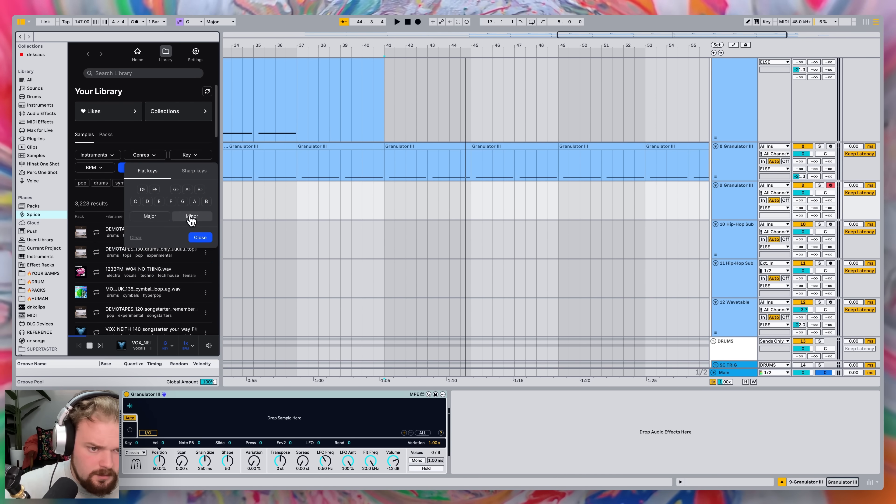
# Filter the Splice loops by minor key, check the transpose setting, and preview loops including the DS_BPT_130 synth pluck
pyautogui.click(191, 216)
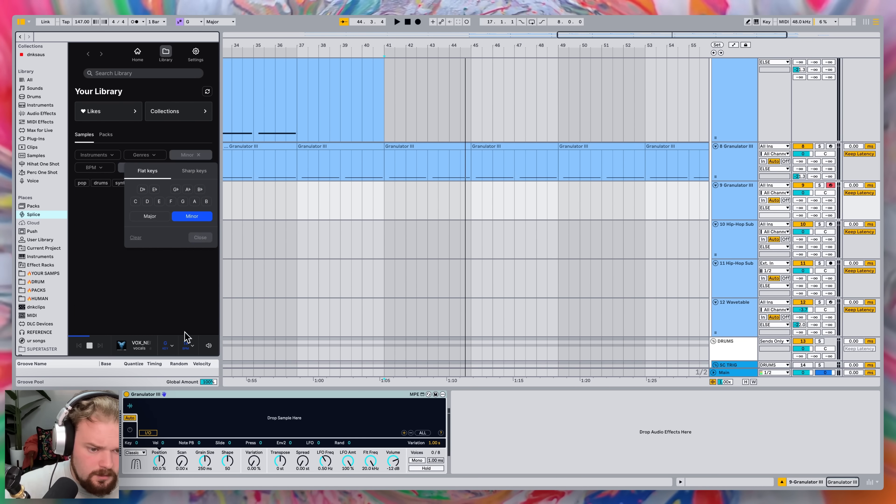
pyautogui.click(169, 345)
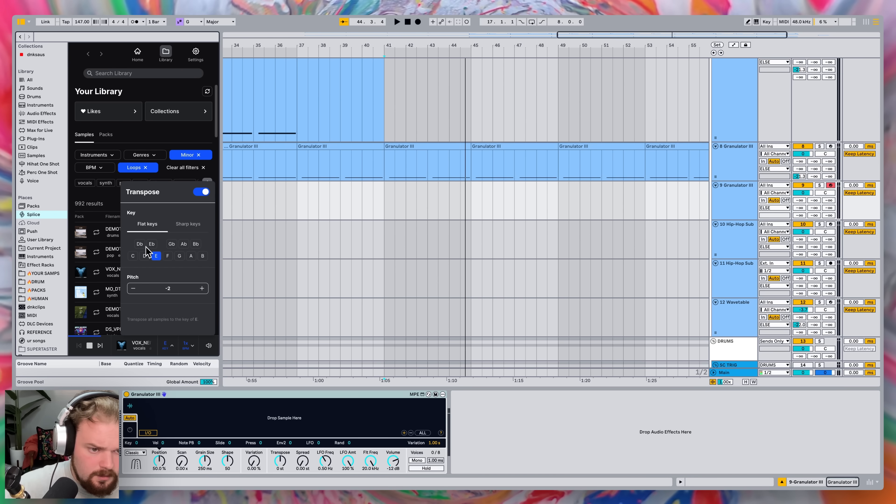
pyautogui.click(101, 208)
pyautogui.click(95, 234)
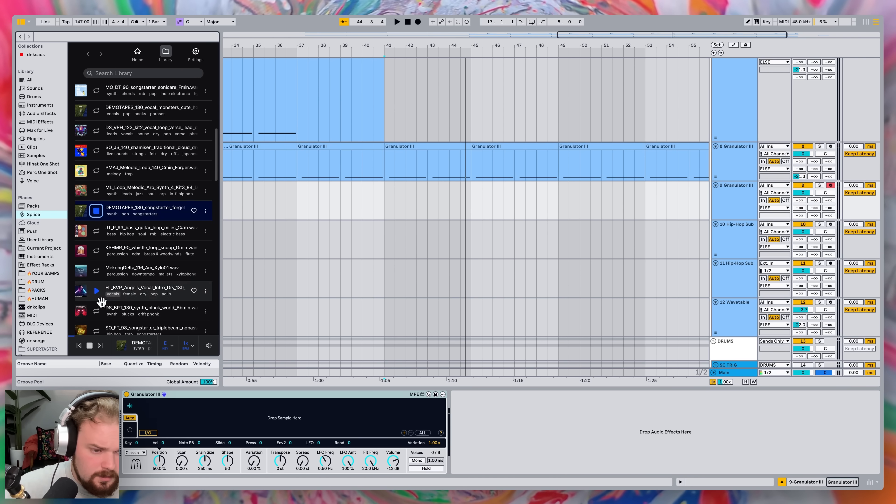
pyautogui.click(92, 314)
pyautogui.scroll(-5, 176, 290)
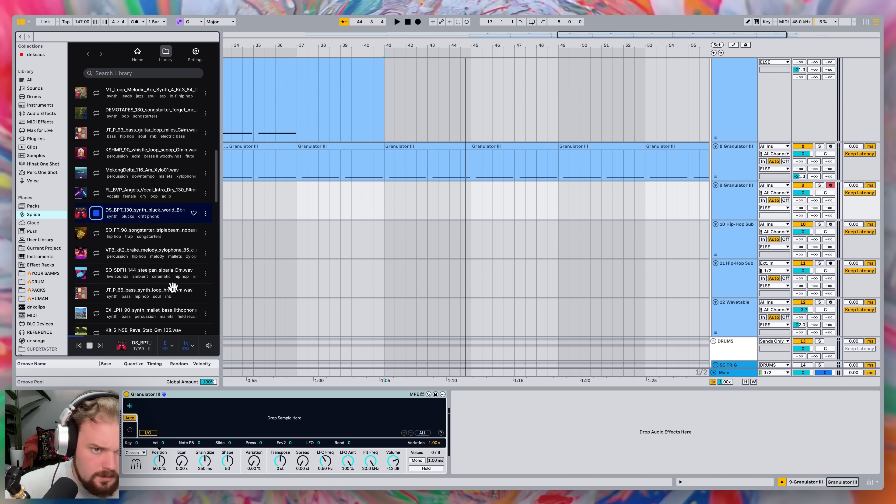
# Bring DS_BPT_130_synth_pluck_world_Bbmin into the arrangement, load it into Granulator III on track 9, and set its position to 2.48 %
pyautogui.moveTo(151, 212); pyautogui.dragTo(398, 344)
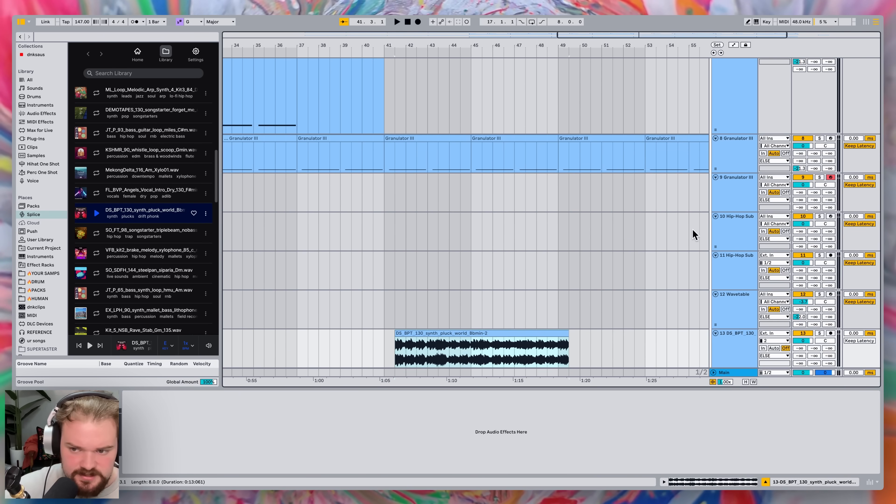
pyautogui.click(736, 178)
pyautogui.moveTo(436, 333); pyautogui.dragTo(348, 408)
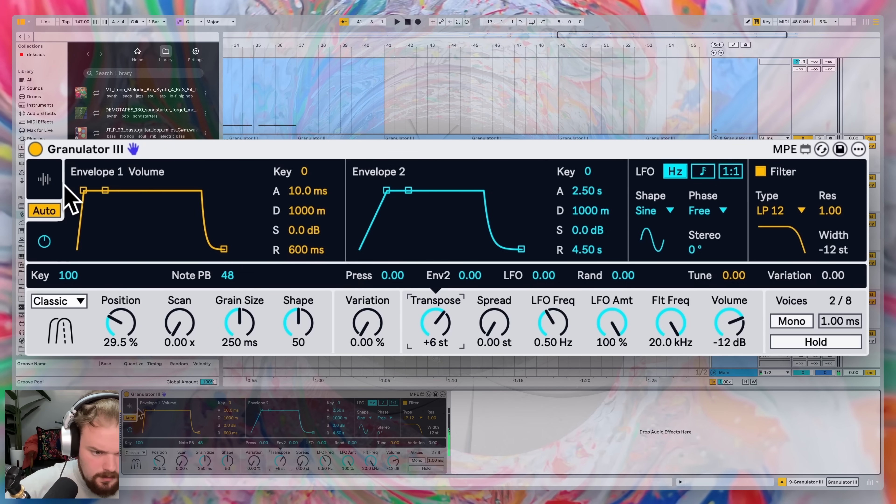
pyautogui.click(46, 179)
pyautogui.moveTo(306, 217); pyautogui.dragTo(89, 216)
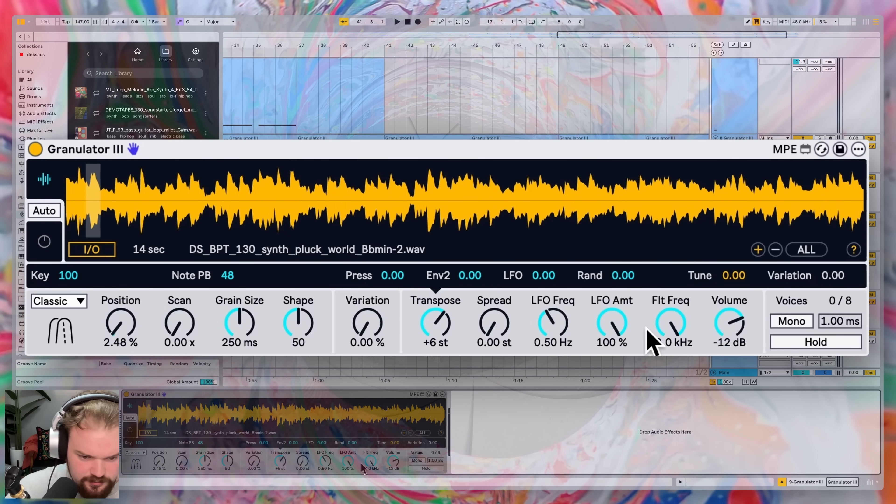
# Look through the LFO Amt, Grain Size and Scan modulation settings, and set Position's LFO modulation to 16
pyautogui.click(628, 328)
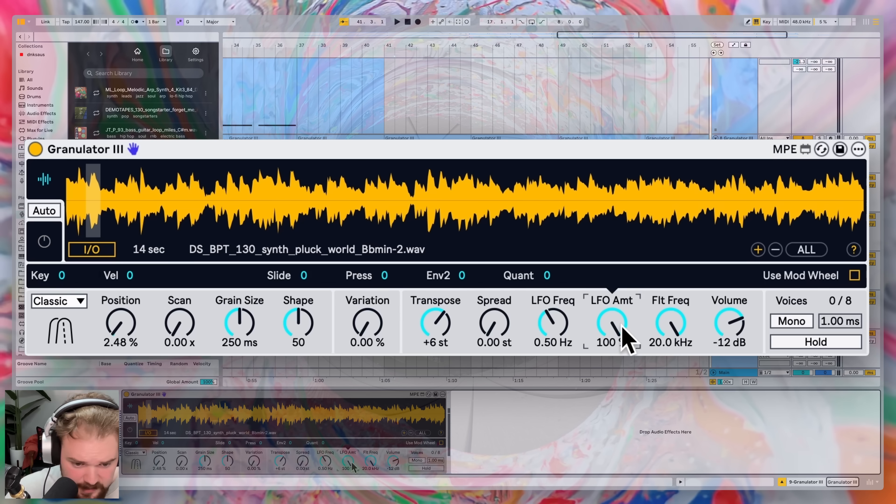
pyautogui.click(250, 321)
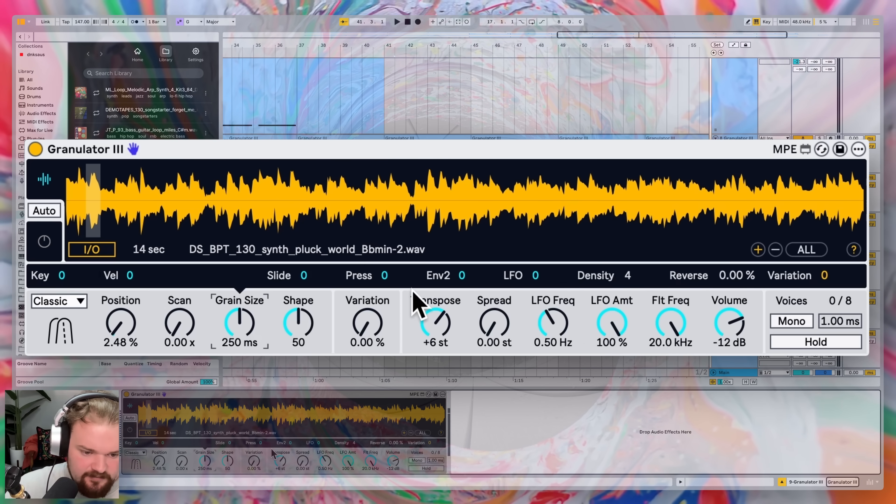
pyautogui.click(195, 339)
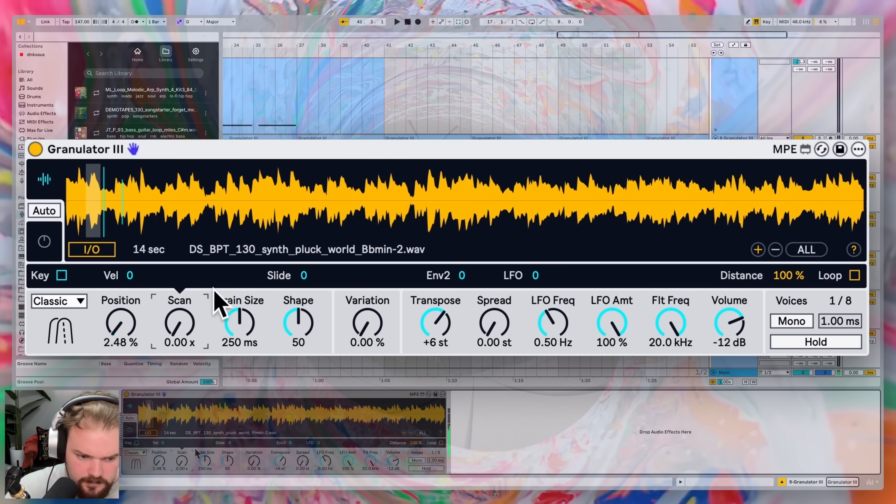
pyautogui.click(137, 321)
pyautogui.moveTo(615, 276); pyautogui.dragTo(616, 261)
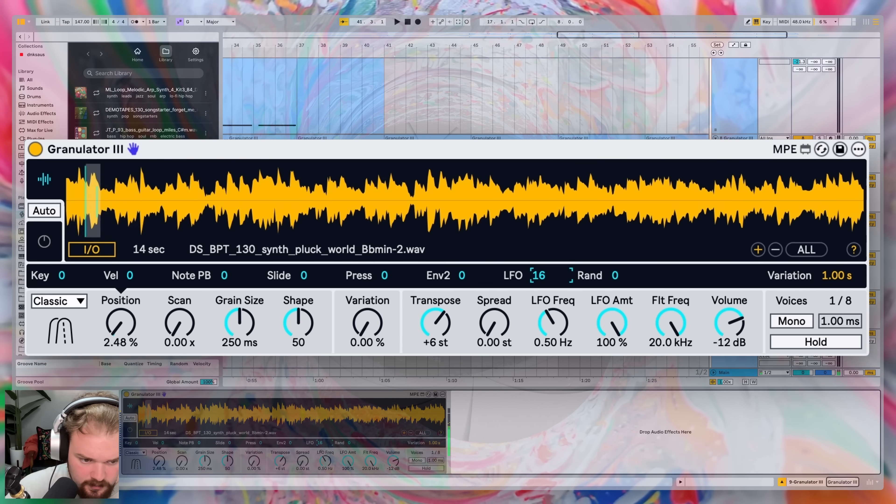
# Move Granulator III's sample position to 9.04 % and set Scan to 1.00 x
pyautogui.click(187, 328)
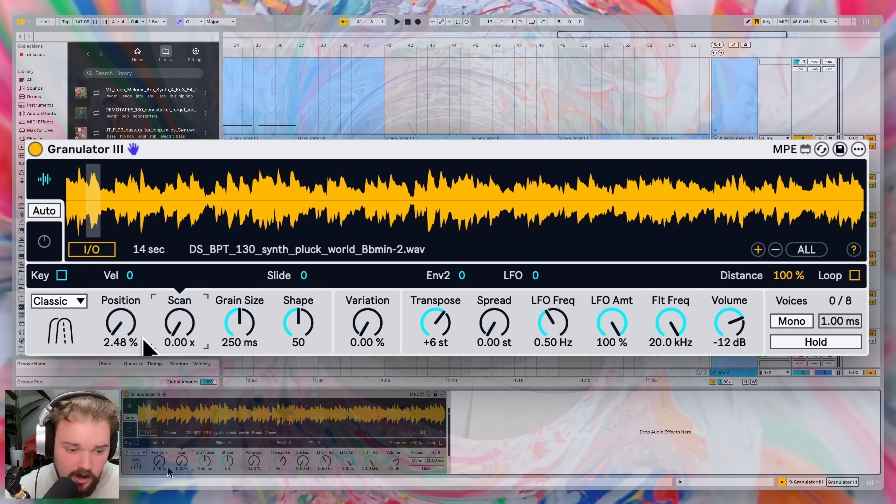
pyautogui.click(159, 468)
pyautogui.click(161, 332)
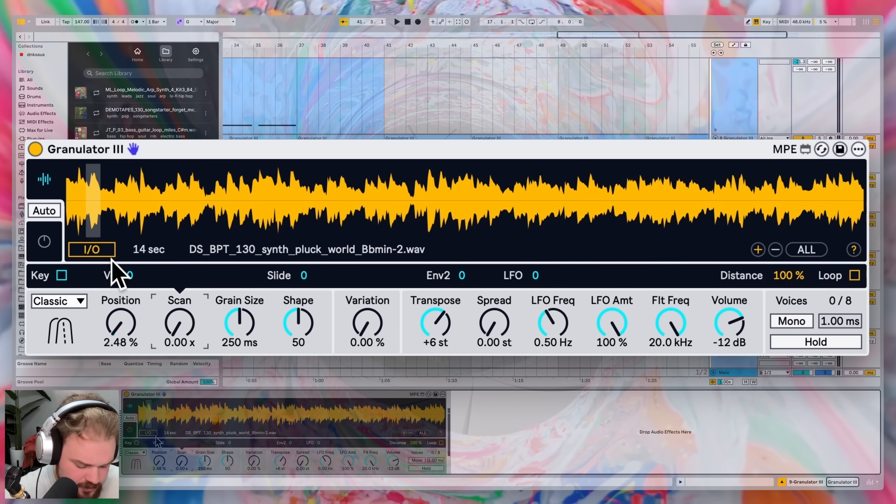
pyautogui.moveTo(93, 209); pyautogui.dragTo(142, 207)
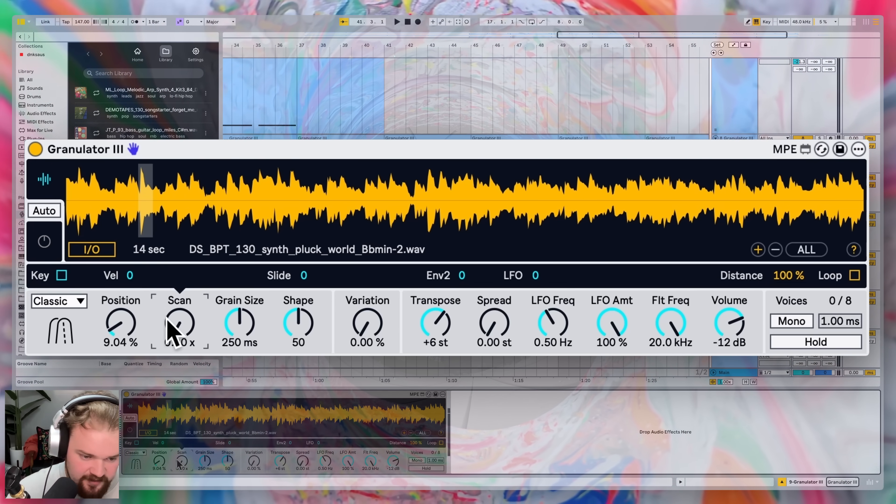
pyautogui.moveTo(180, 334); pyautogui.dragTo(180, 318)
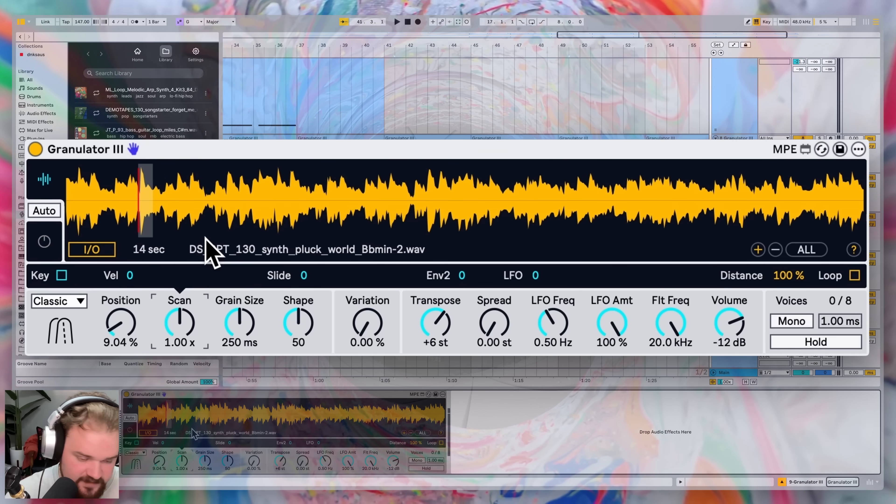
# Play a note and run the arrangement playback to audition the Granulator III pluck patch
pyautogui.press('a')
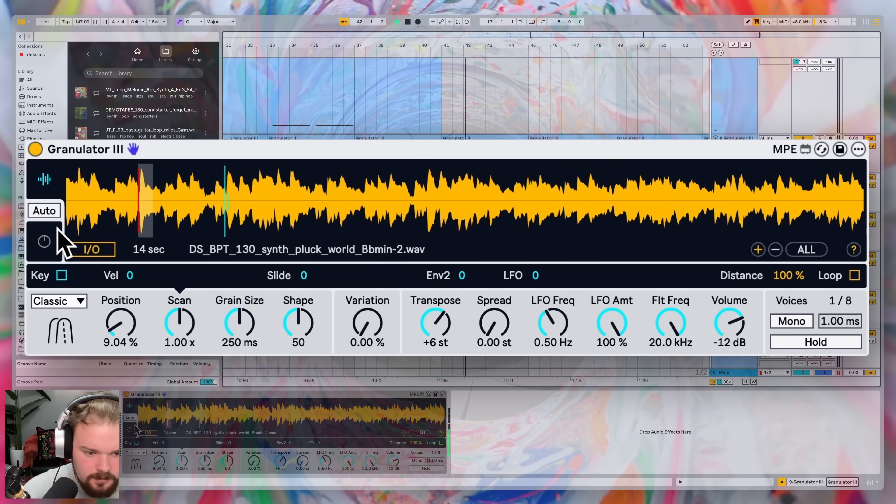
pyautogui.press('space')
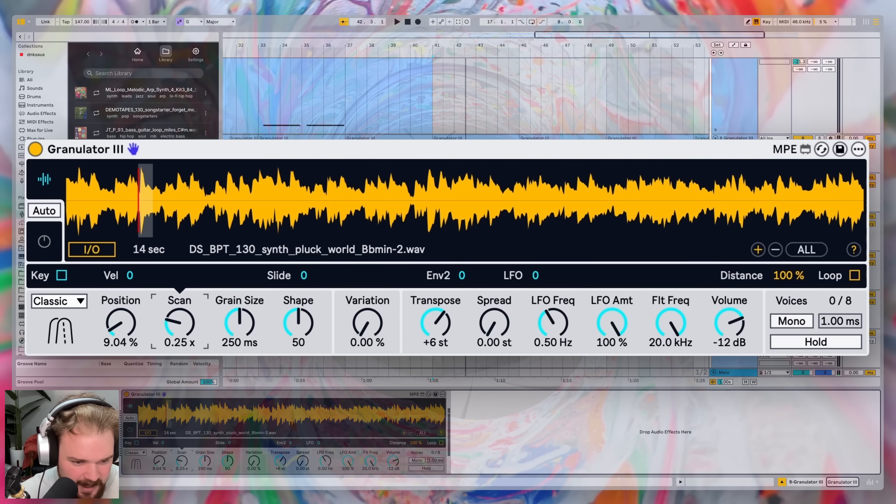
pyautogui.press('space')
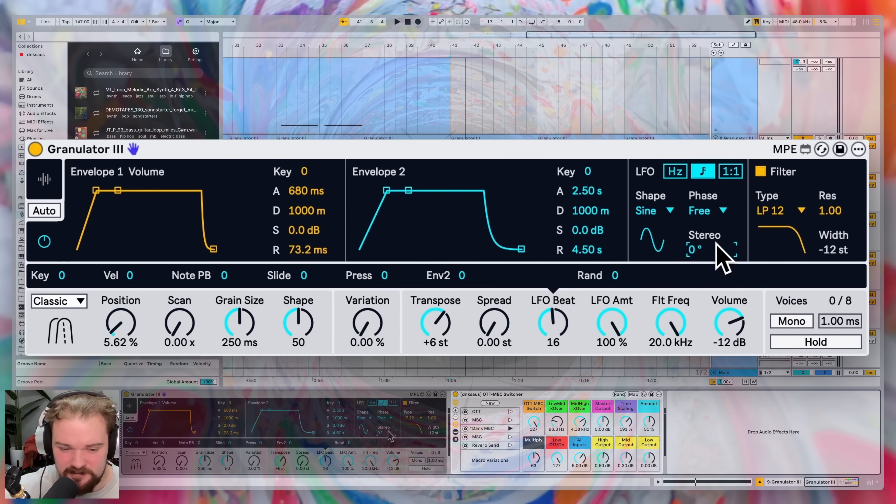
pyautogui.press('space')
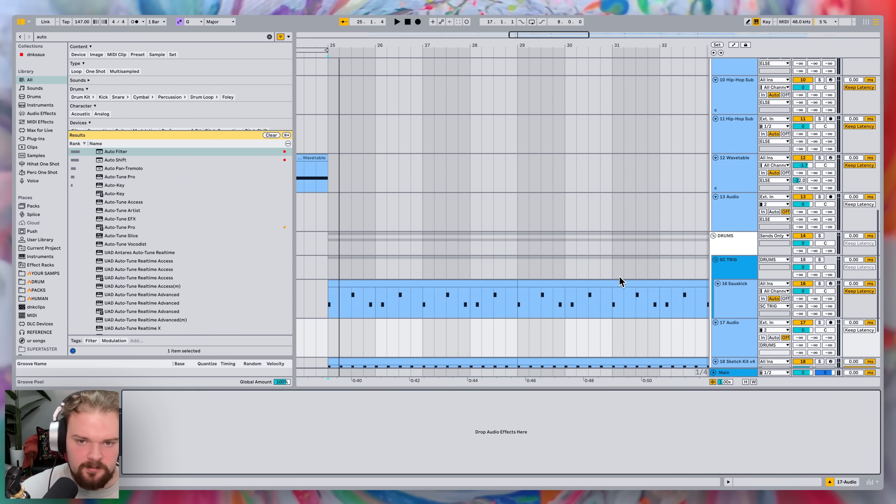
# Switch to Session View, browse the drum kits, and load DECAP DTK 3 Kit onto MIDI track 15
pyautogui.press('Tab')
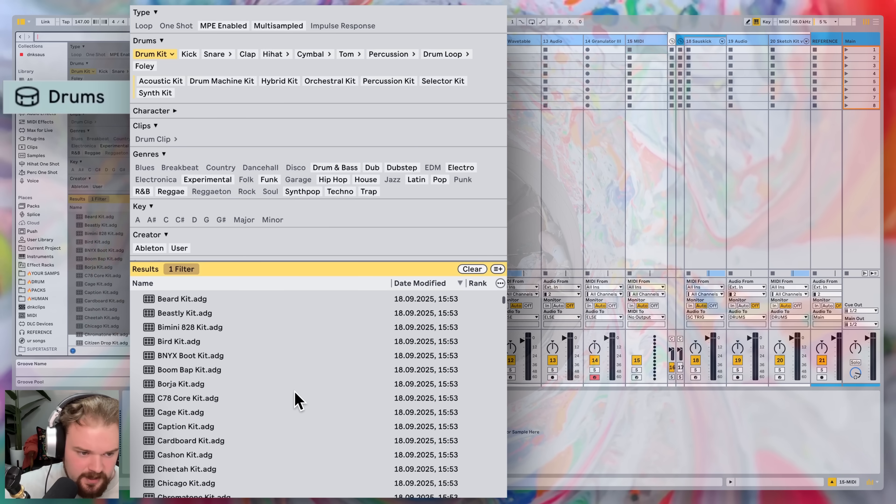
pyautogui.scroll(-20, 270, 410)
pyautogui.scroll(20, 209, 398)
pyautogui.click(227, 398)
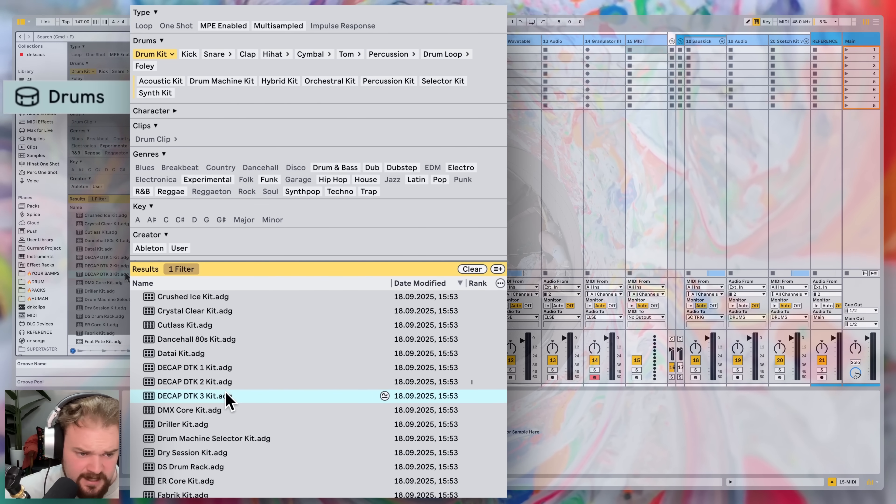
pyautogui.doubleClick(220, 397)
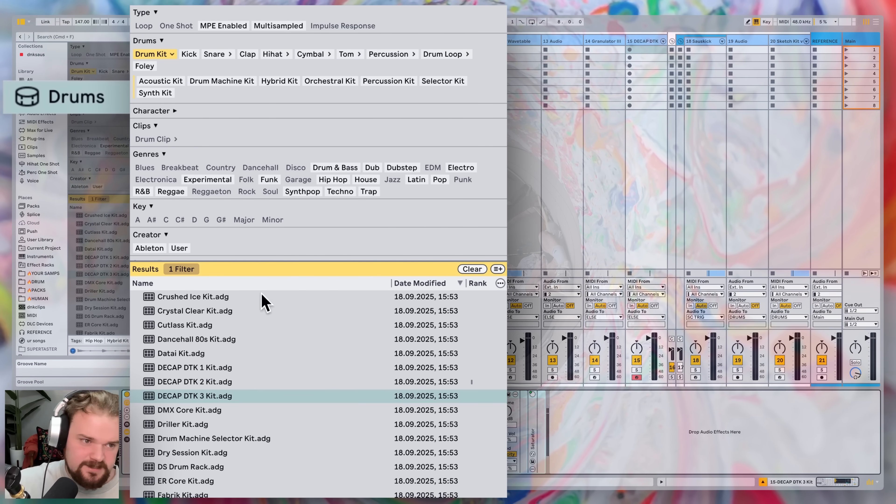
# Browse the library's clips and filter them to Drum Clip and Full Drum Clip
pyautogui.click(53, 148)
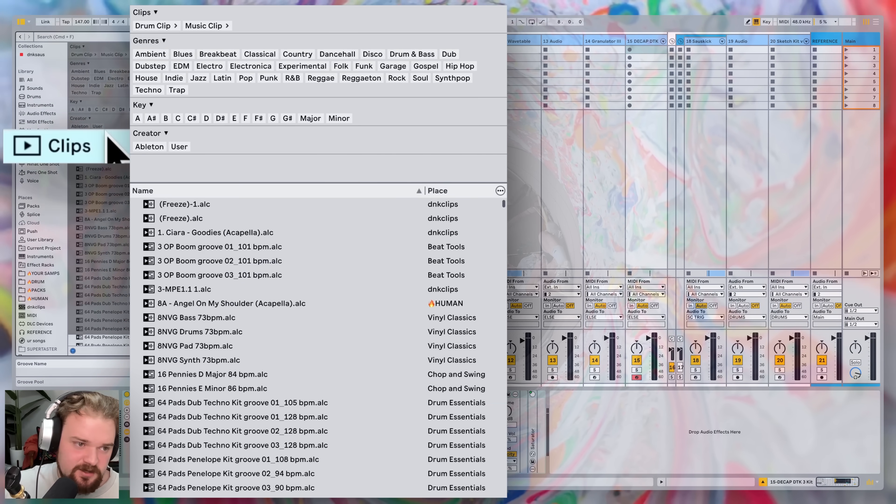
pyautogui.click(86, 55)
pyautogui.click(114, 63)
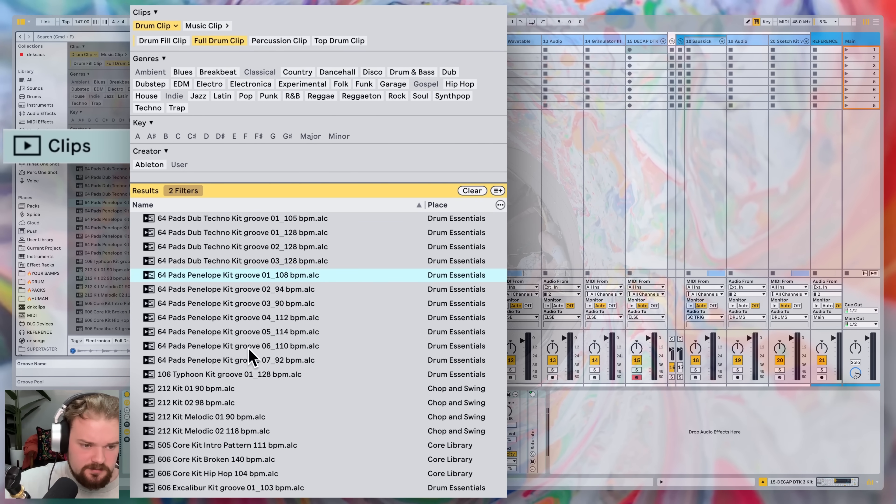
# Place the 64 Pads Penelope Kit groove 01_108 bpm and 505 Core Kit Intro Pattern 111 bpm clips in track 15's first two slots
pyautogui.moveTo(276, 279); pyautogui.dragTo(649, 51)
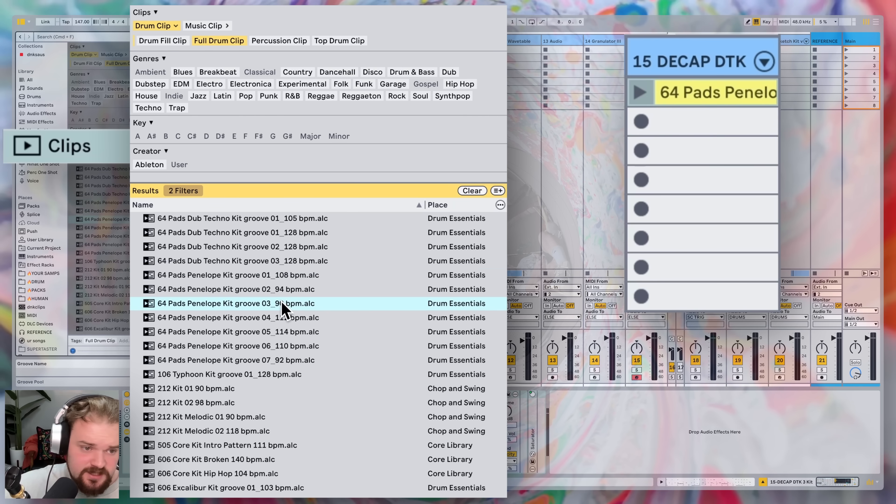
pyautogui.click(256, 446)
pyautogui.moveTo(252, 443); pyautogui.dragTo(649, 58)
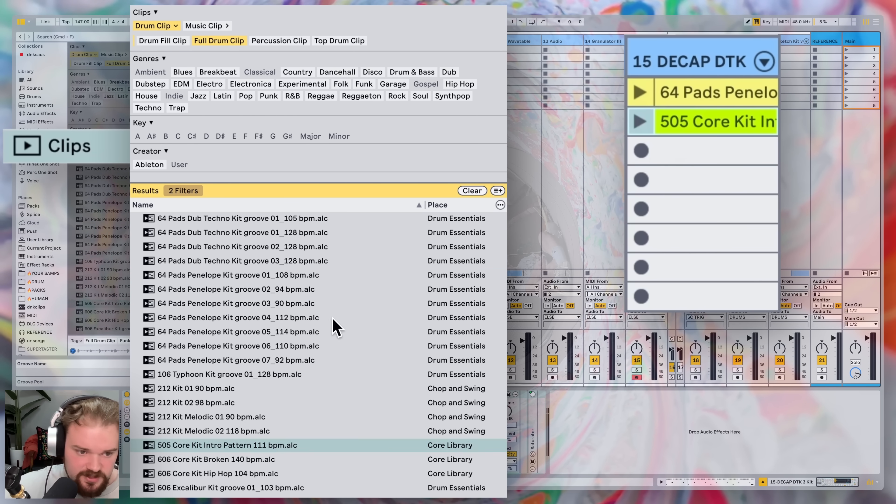
# Fill the remaining slots of track 15 with full drum clips, including Allee Gate Kit 02 95bpm and Break Lab Kit groove 01_90 bpm
pyautogui.scroll(-6, 268, 367)
pyautogui.click(242, 390)
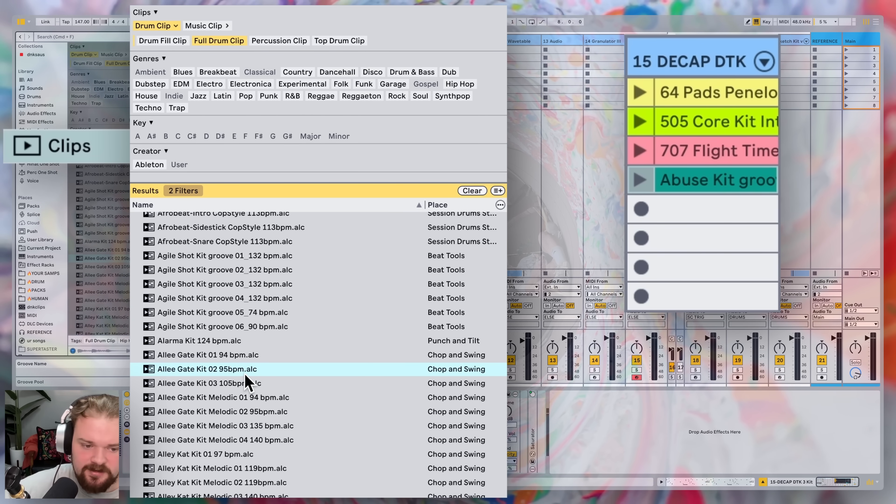
pyautogui.moveTo(208, 369); pyautogui.dragTo(740, 230)
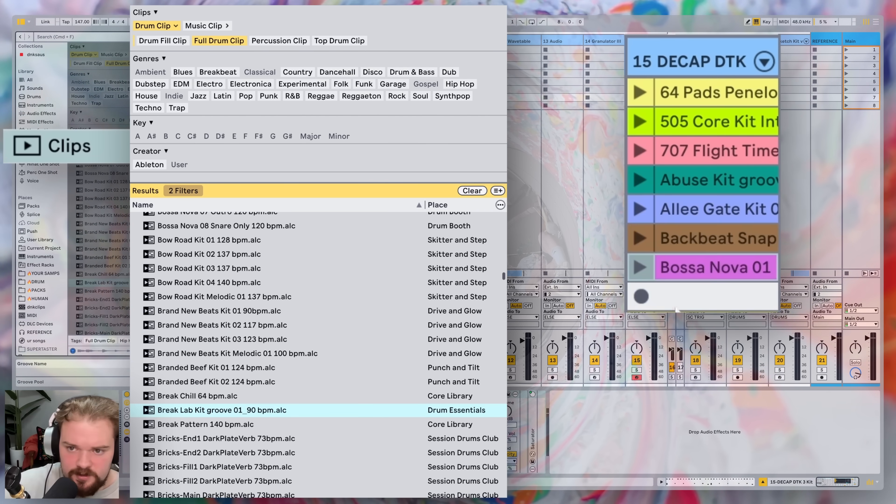
pyautogui.moveTo(200, 354); pyautogui.dragTo(641, 108)
pyautogui.hscroll(2, 641, 109)
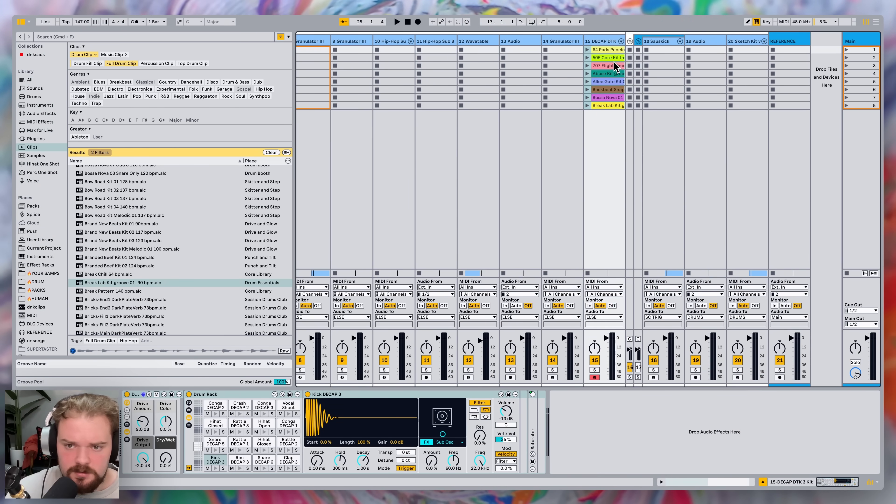
# Open all eight track 15 drum clips and enable Follow Action, set to Any, with an unlinked follow time of 0.1.0
pyautogui.doubleClick(608, 75)
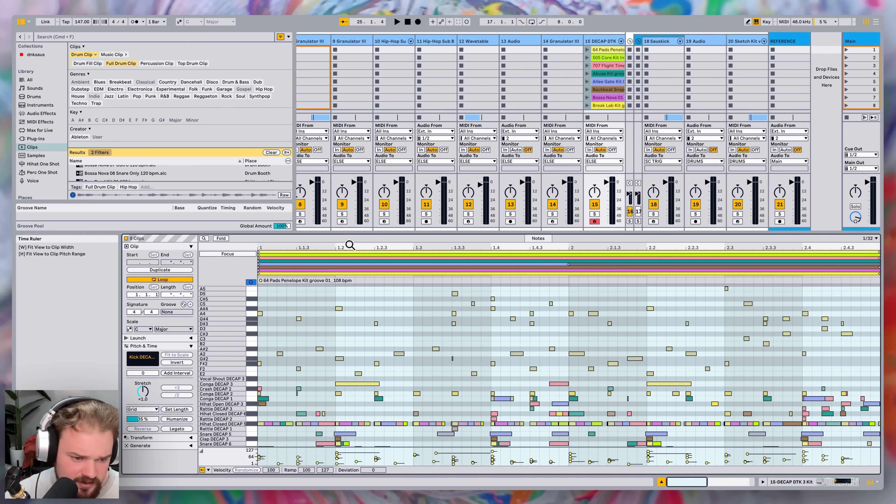
pyautogui.click(192, 254)
pyautogui.click(191, 254)
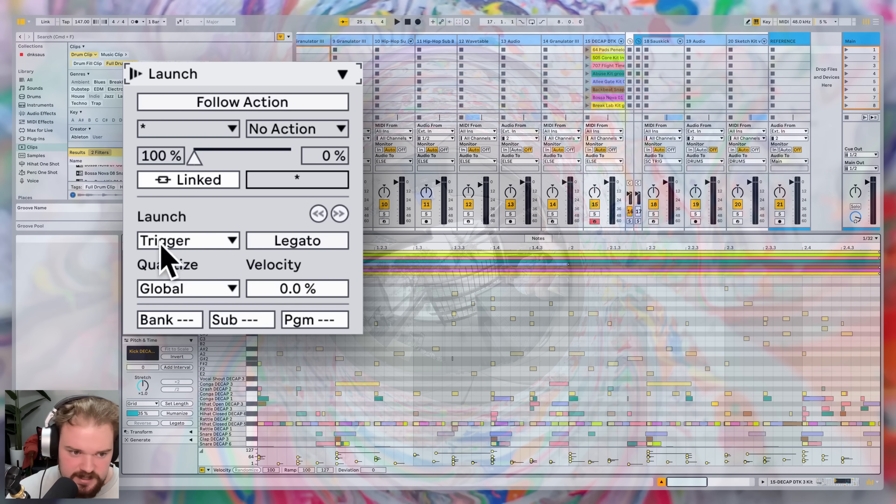
pyautogui.click(238, 102)
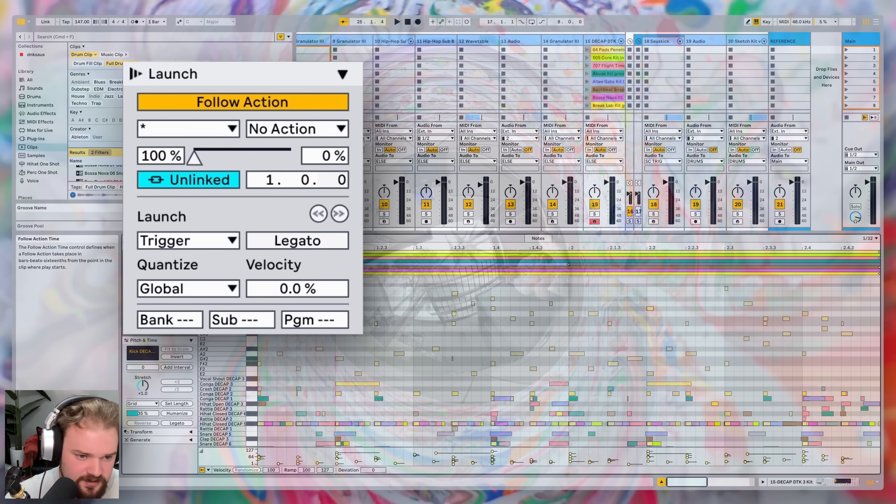
pyautogui.scroll(-1, 332, 180)
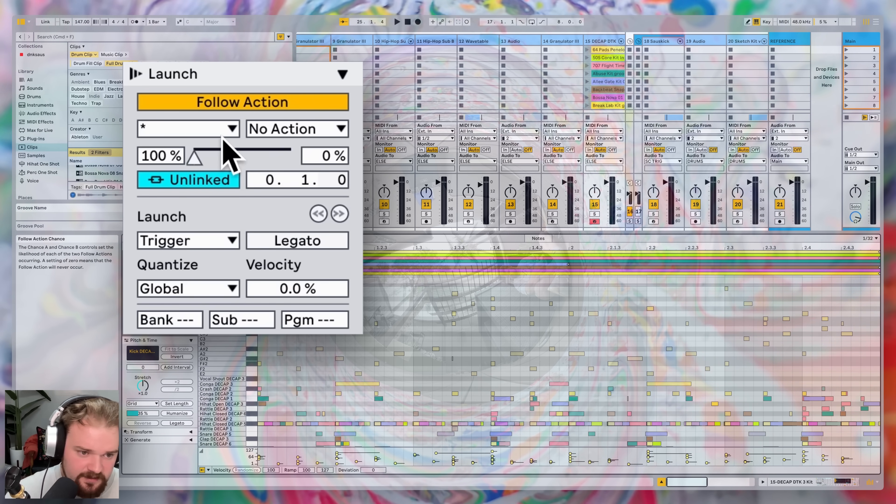
pyautogui.click(221, 132)
pyautogui.click(202, 301)
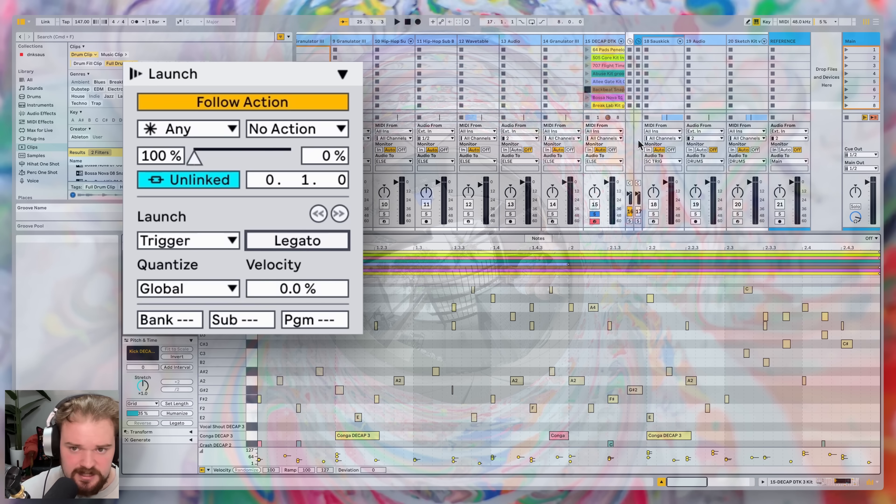
# Launch the 64 Pads Penelope clip, reselect all eight drum clips and turn on Legato launching
pyautogui.click(588, 50)
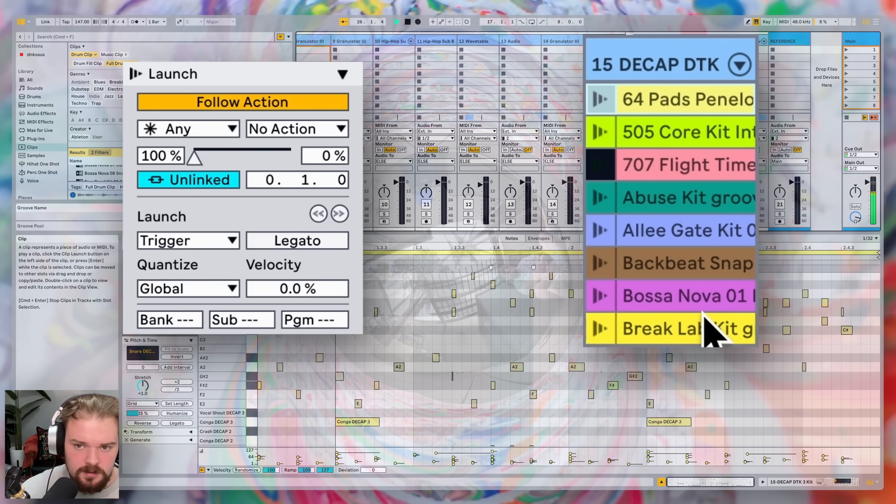
pyautogui.keyDown('shift'); pyautogui.click(705, 326); pyautogui.keyUp('shift')
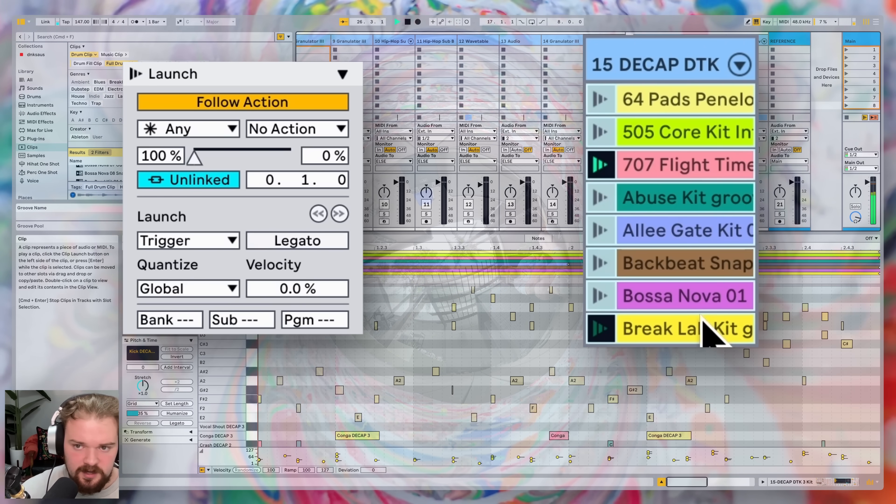
pyautogui.click(321, 247)
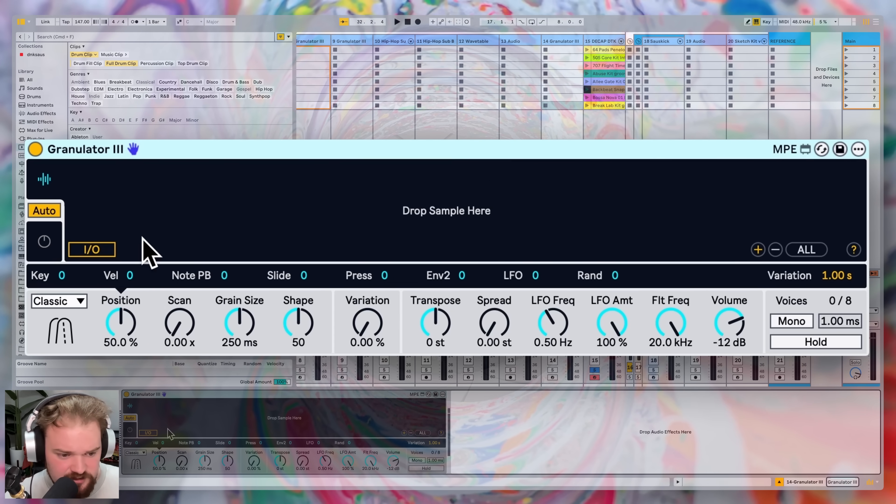
# Set the input source of track 14's Granulator III to 15-DECAP DTK 3 Kit, Post FX, and mute the drum track's direct output
pyautogui.click(99, 252)
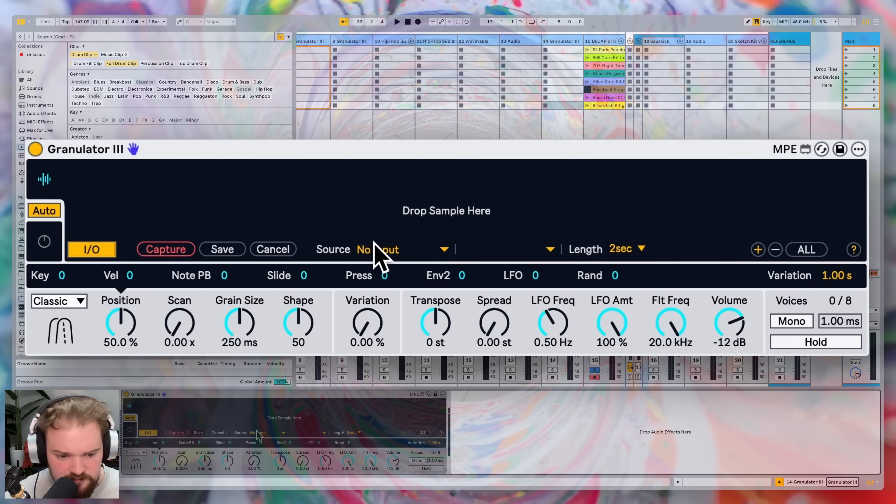
pyautogui.click(376, 258)
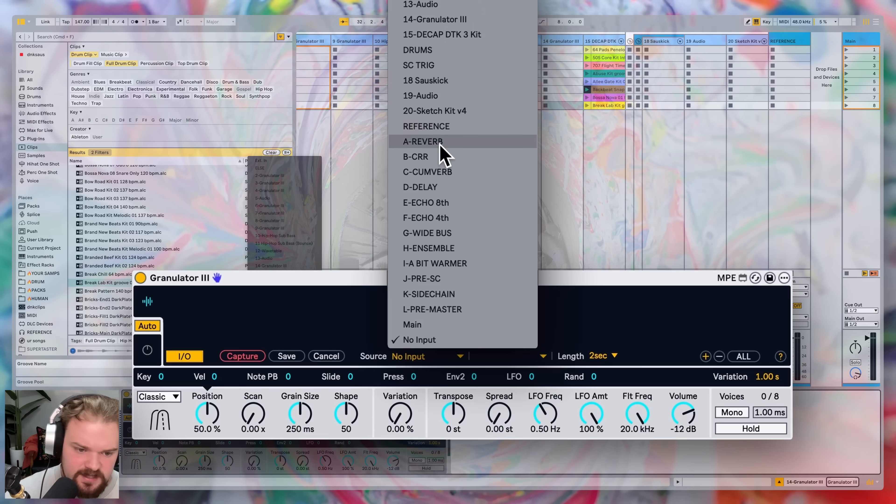
pyautogui.click(445, 34)
pyautogui.click(508, 357)
pyautogui.click(513, 340)
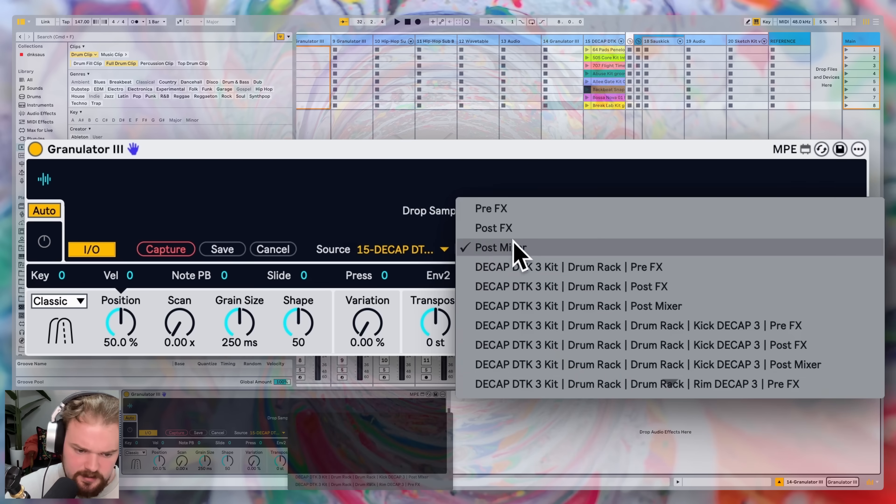
pyautogui.click(595, 369)
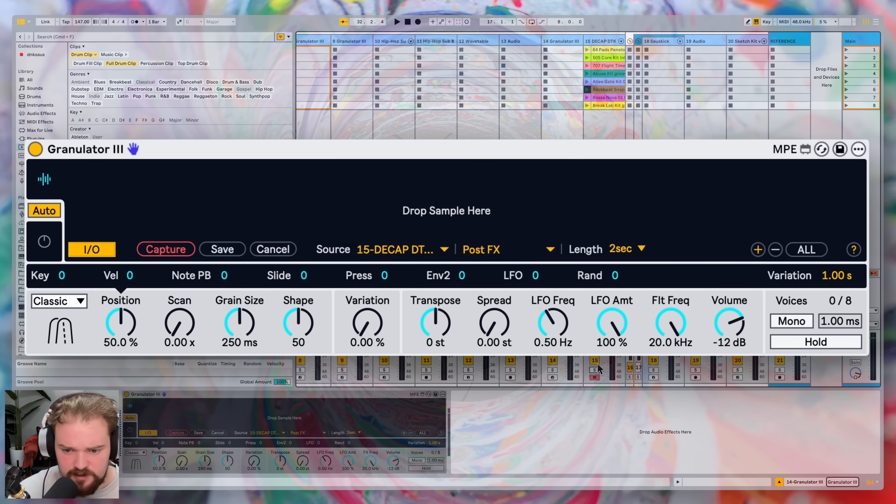
# Add an LFO after Granulator III with a tempo-synced Square wave, 100% shape and rate 2, and map it to Capture
pyautogui.press('super+f')
pyautogui.write('lfo')
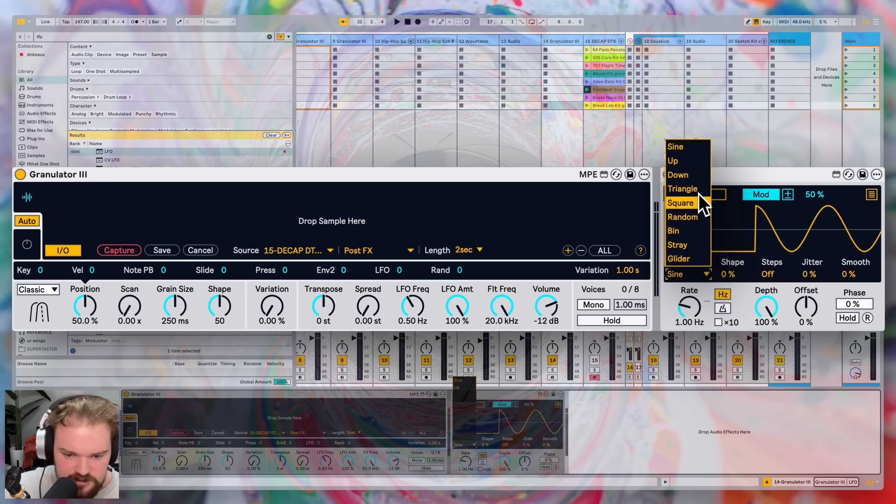
pyautogui.click(701, 203)
pyautogui.click(723, 308)
pyautogui.moveTo(690, 307); pyautogui.dragTo(689, 297)
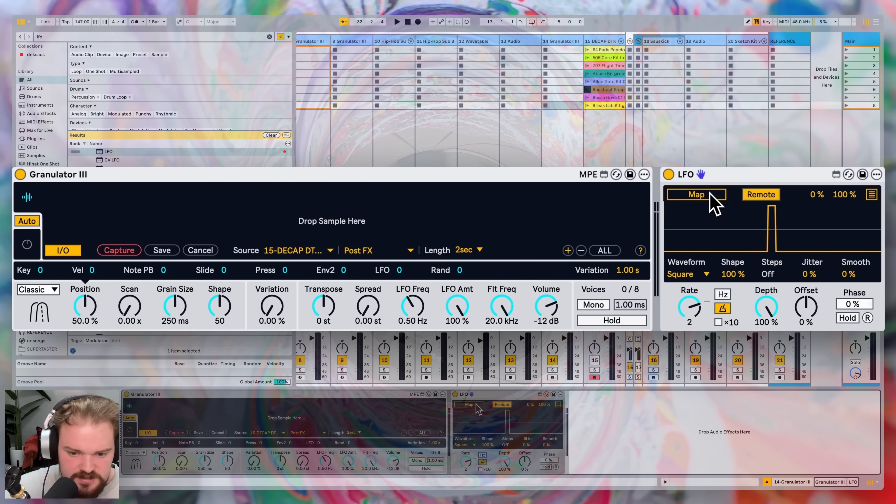
pyautogui.click(711, 203)
pyautogui.click(119, 250)
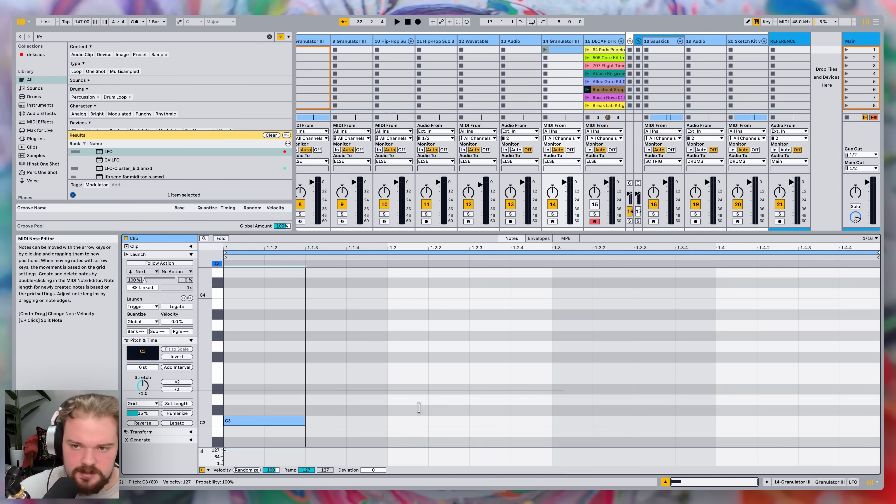
# Extend the C3 note across track 14's clip and set Granulator III's Position to 0% and Scan to 1.00 x
pyautogui.moveTo(420, 421); pyautogui.dragTo(838, 421)
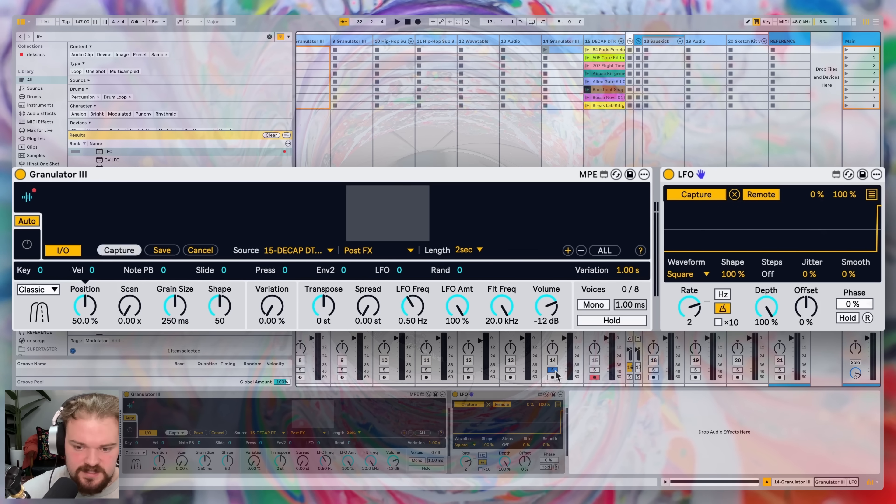
pyautogui.moveTo(116, 216); pyautogui.dragTo(71, 221)
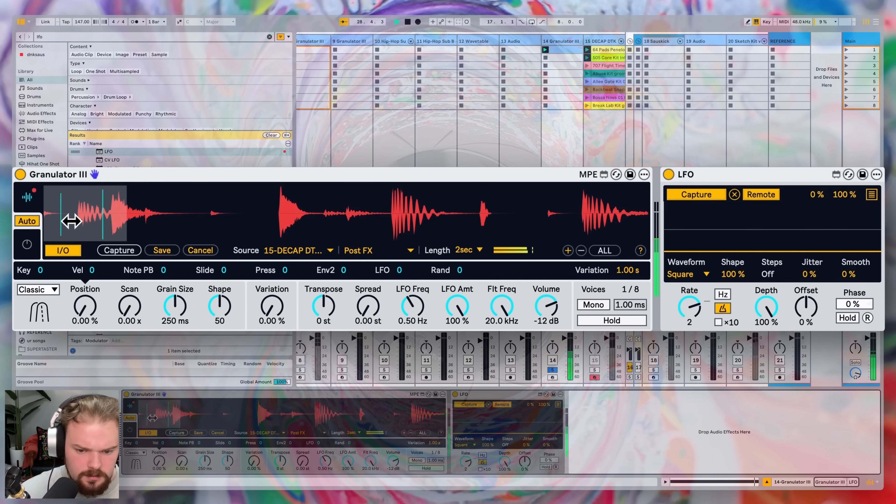
pyautogui.click(139, 319)
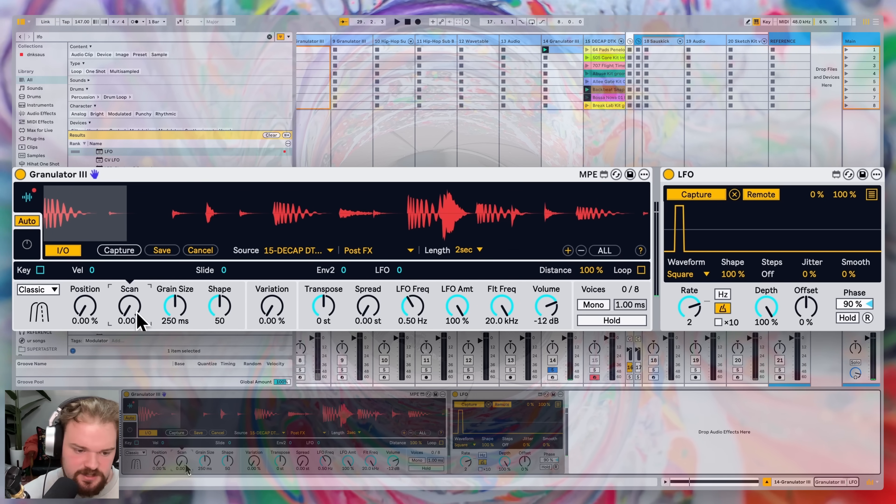
pyautogui.moveTo(137, 313); pyautogui.dragTo(137, 282)
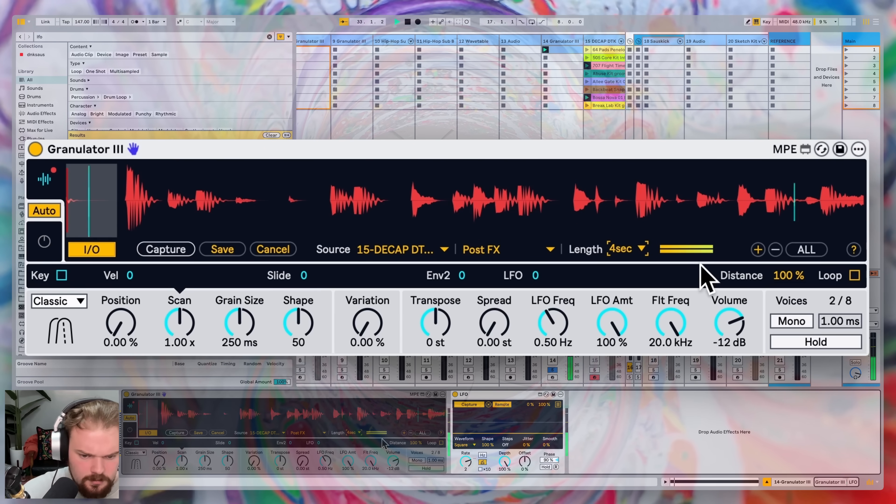
# Set Granulator III's Scan to 0.25 x and Transpose to +12 st
pyautogui.click(180, 317)
pyautogui.moveTo(179, 321); pyautogui.dragTo(180, 348)
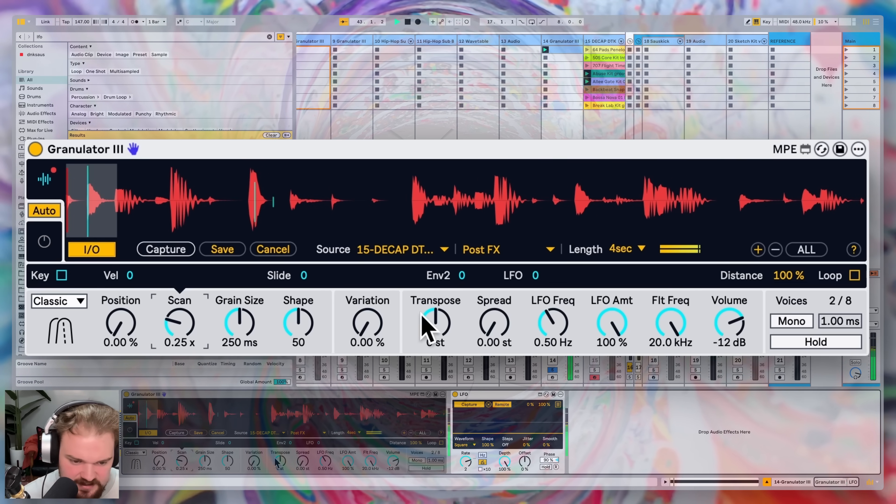
pyautogui.click(427, 318)
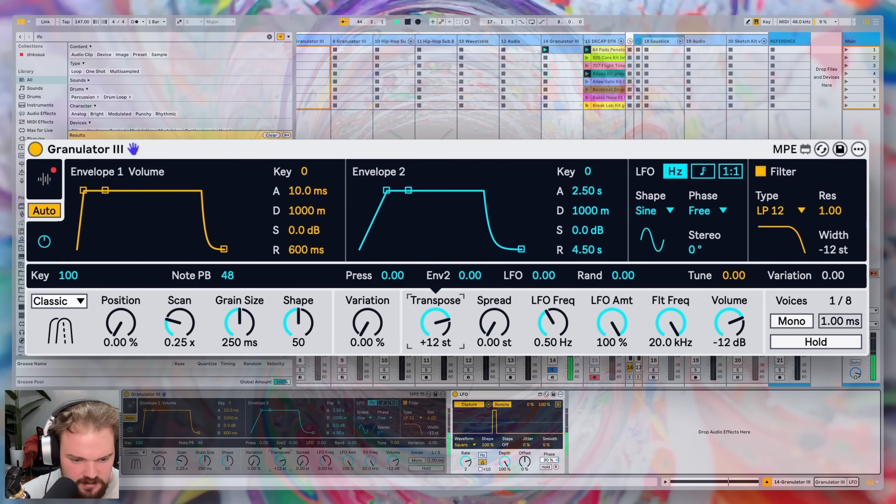
pyautogui.click(46, 175)
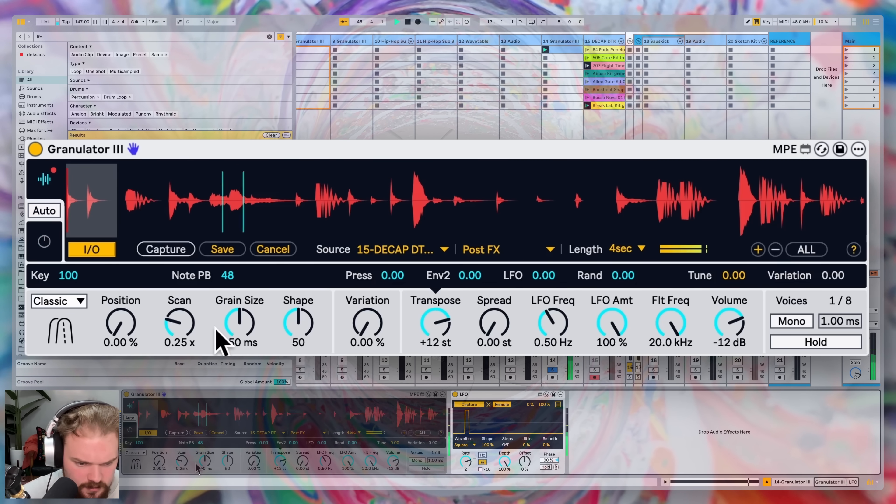
# Modulate Granulator III's Grain Size with its beat-synced LFO at 16, and set the LFO amount on Shape to 40
pyautogui.moveTo(238, 323)
pyautogui.mouseDown()
pyautogui.moveTo(238, 347)
pyautogui.moveTo(238, 300)
pyautogui.moveTo(239, 326)
pyautogui.mouseUp()
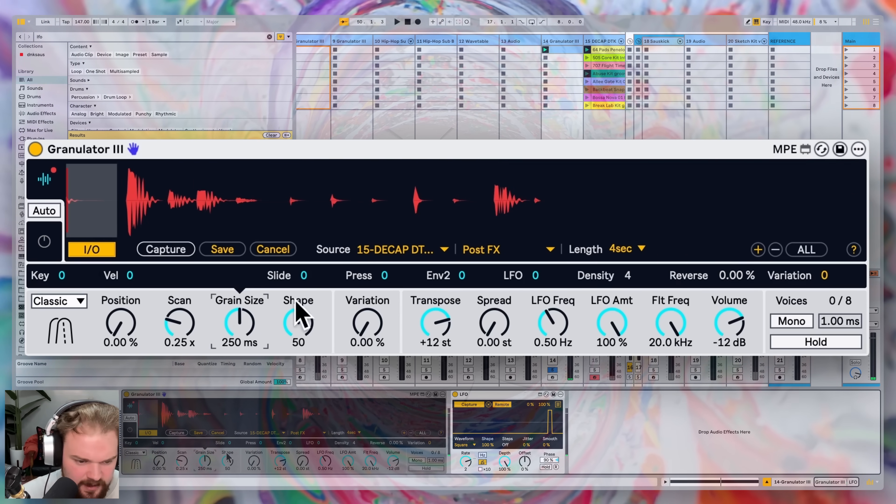
pyautogui.moveTo(535, 279); pyautogui.dragTo(531, 274)
pyautogui.click(91, 249)
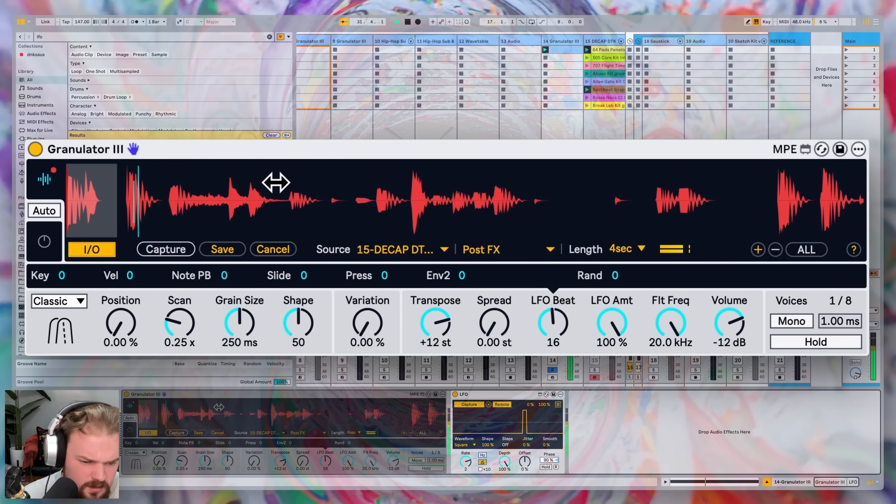
pyautogui.moveTo(290, 312)
pyautogui.mouseDown()
pyautogui.moveTo(290, 331)
pyautogui.moveTo(291, 313)
pyautogui.mouseUp()
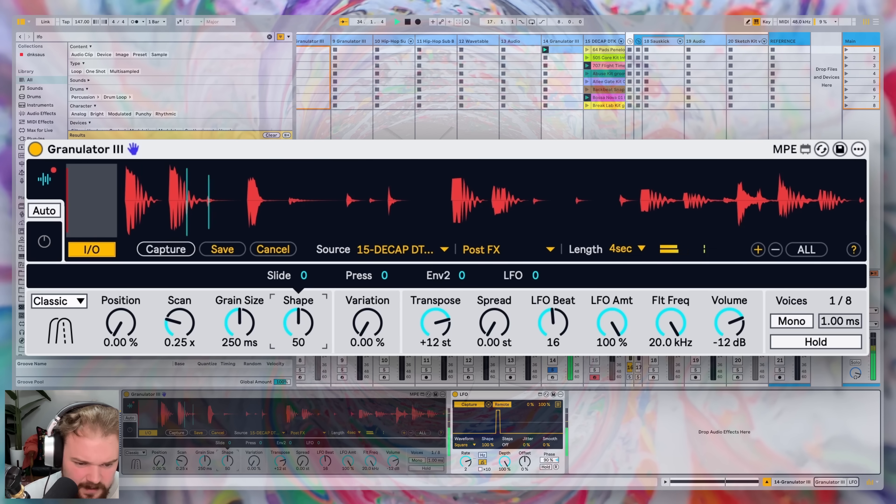
pyautogui.moveTo(535, 275)
pyautogui.mouseDown()
pyautogui.moveTo(535, 256)
pyautogui.moveTo(536, 263)
pyautogui.mouseUp()
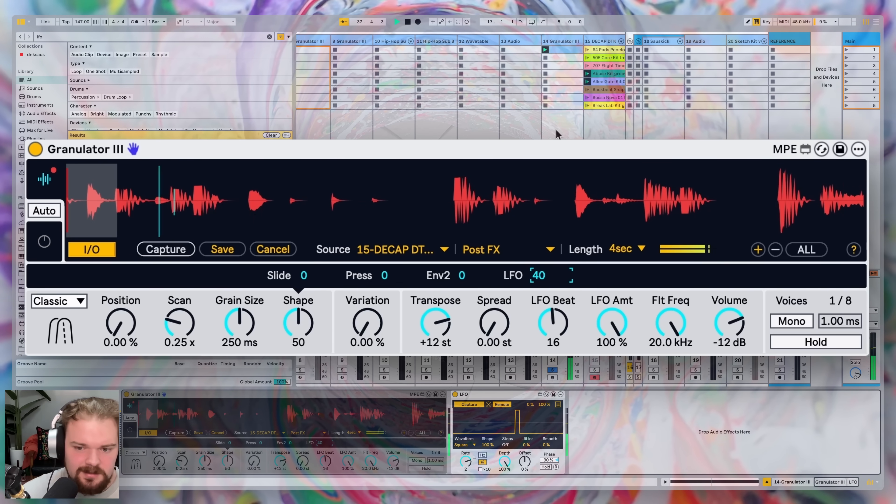
# Insert an audio track after track 14 and set its input to 14-Granulator III
pyautogui.click(617, 38)
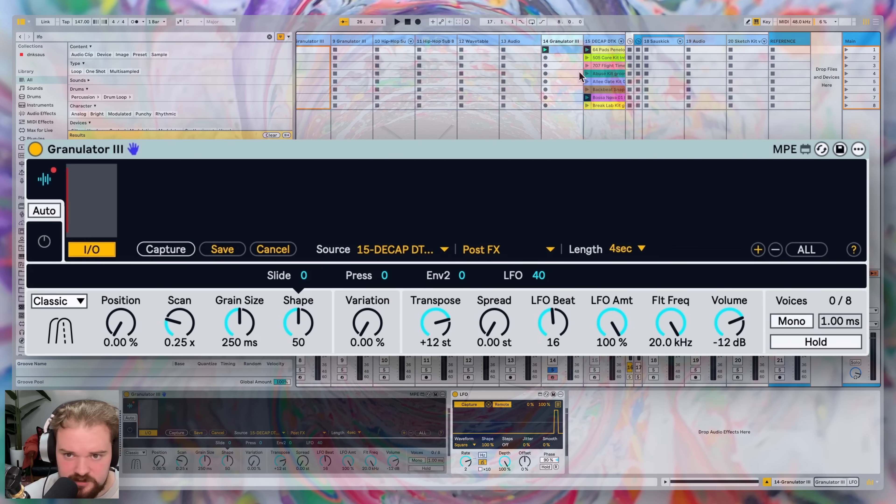
pyautogui.press('super+t')
pyautogui.click(603, 287)
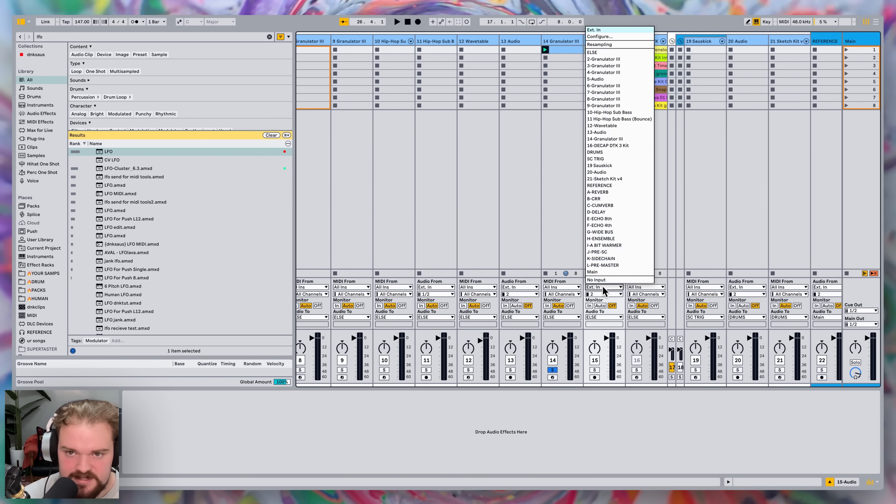
pyautogui.click(623, 141)
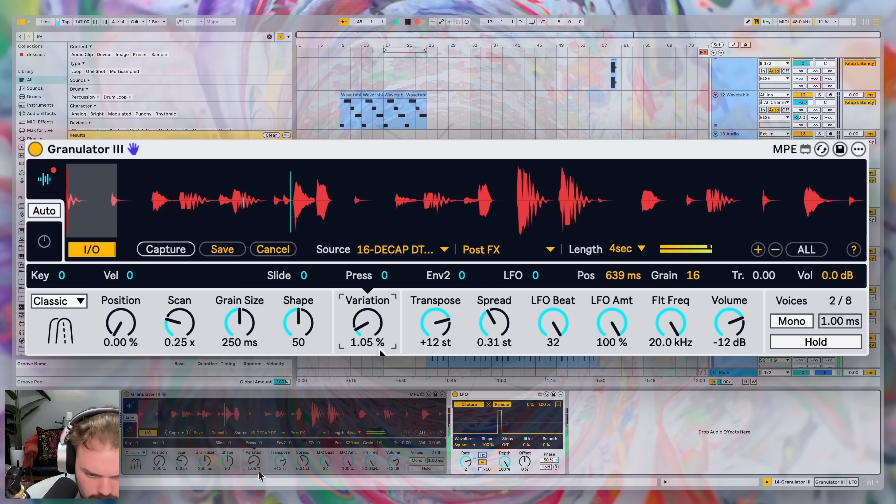
# Set Granulator III's Grain Size to 453 ms and fine-tune Spread while recording its output
pyautogui.moveTo(246, 323)
pyautogui.mouseDown()
pyautogui.moveTo(246, 334)
pyautogui.moveTo(246, 312)
pyautogui.mouseUp()
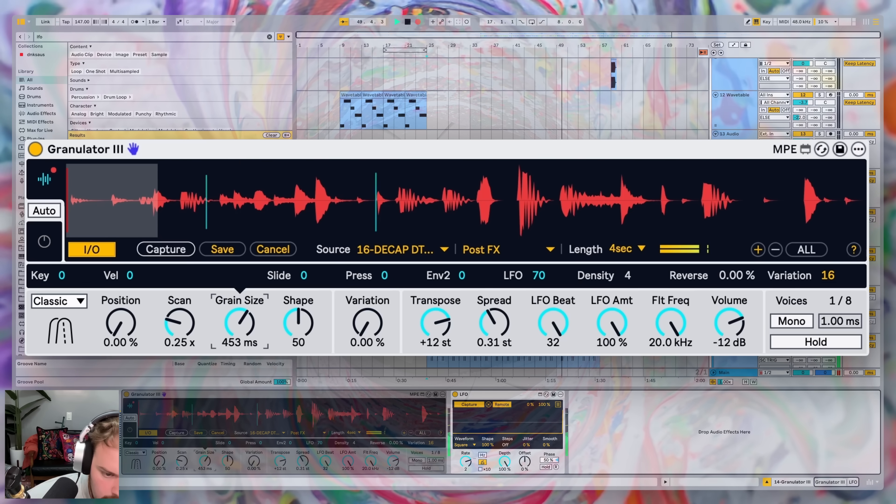
pyautogui.moveTo(490, 321)
pyautogui.mouseDown()
pyautogui.moveTo(489, 345)
pyautogui.moveTo(489, 321)
pyautogui.mouseUp()
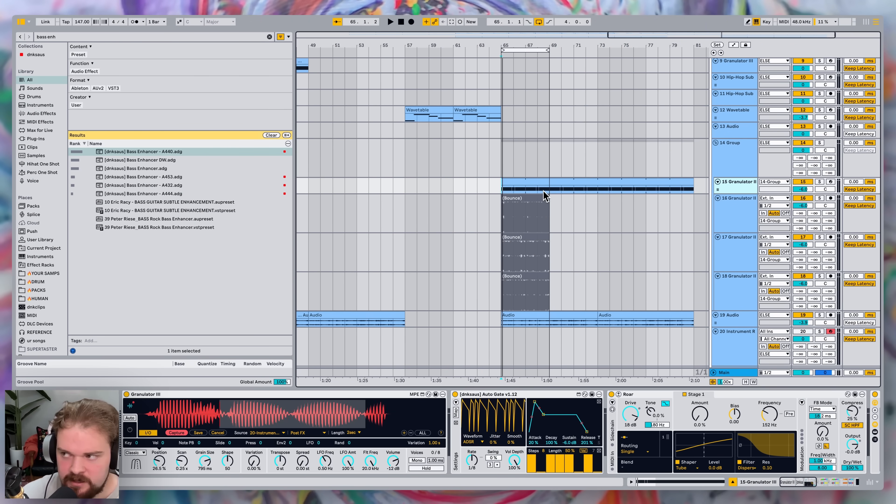
pyautogui.hscroll(-10, 543, 196)
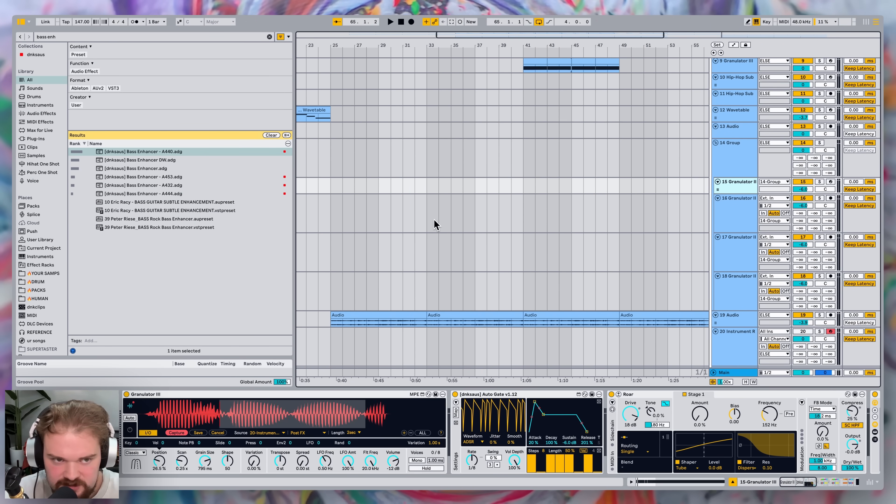